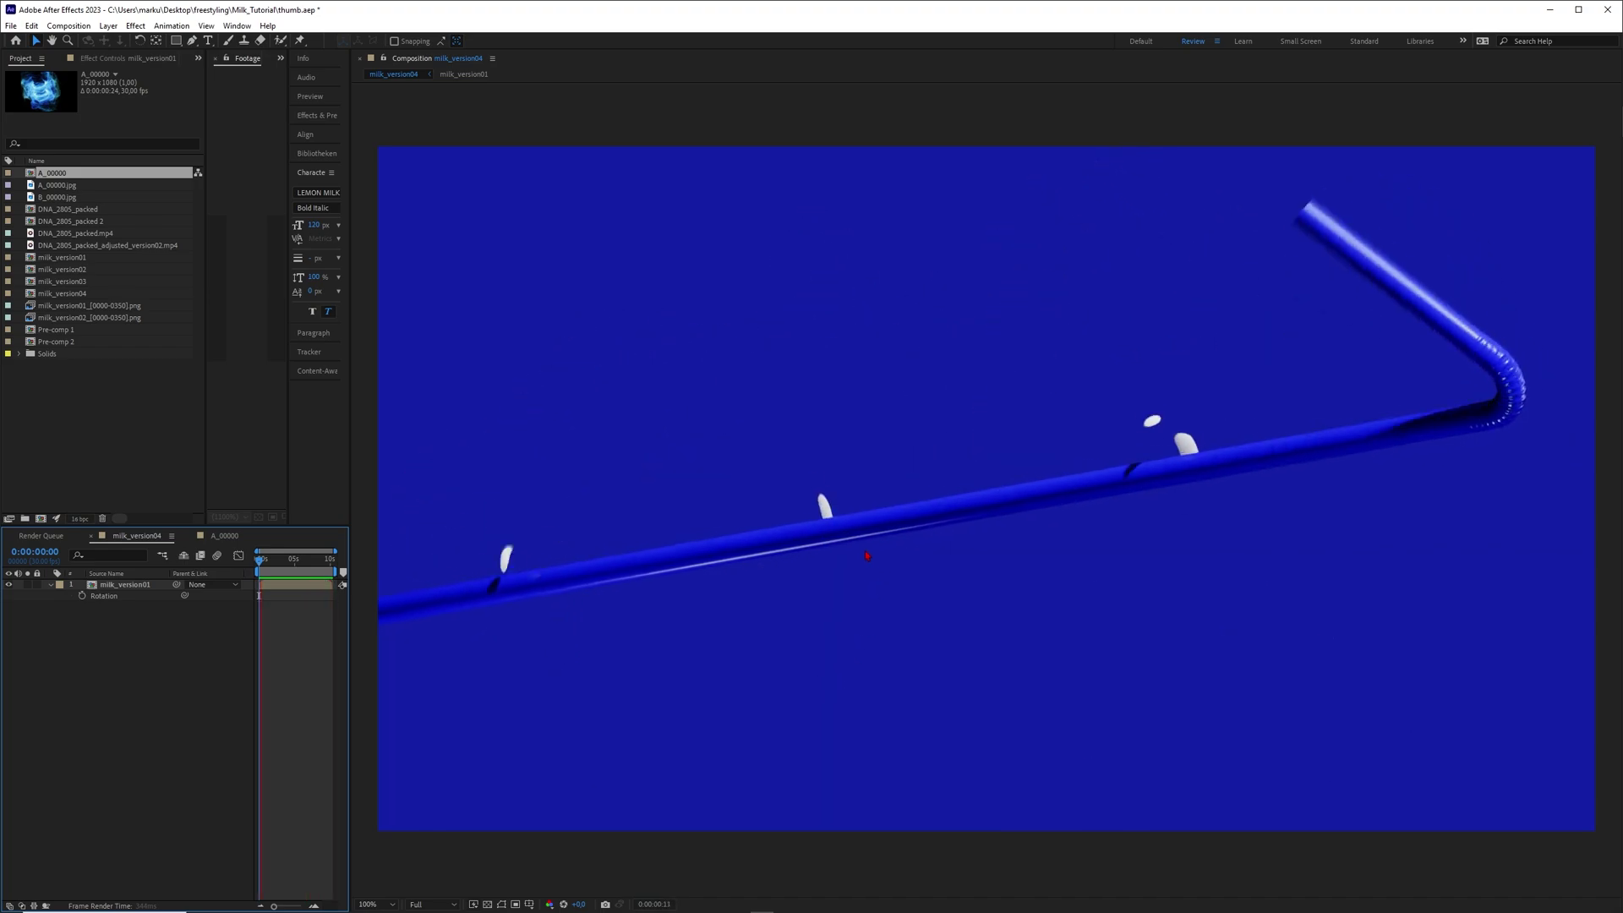
Step: Scrub the milk_version04 composition, then play its preview from the start
mouse_move(284, 561)
left_mouse_down()
mouse_move(300, 562)
mouse_move(261, 559)
mouse_move(332, 561)
mouse_move(258, 564)
left_mouse_up()
key("space")
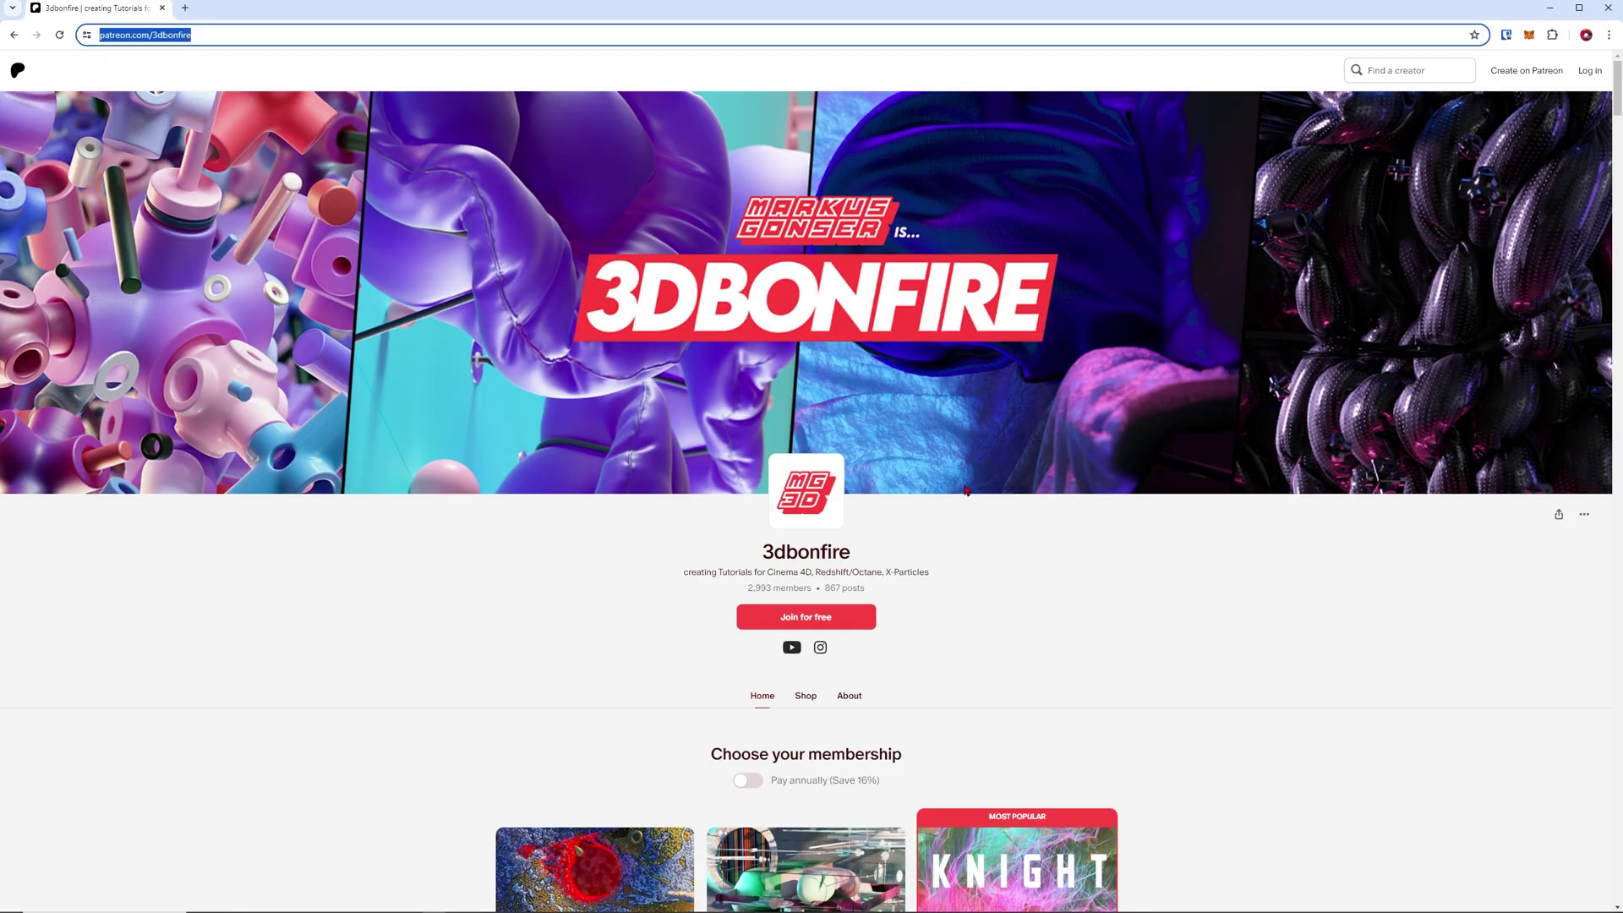
Step: Scroll the Patreon page down to the Supporter, Enthusiast and Knight membership tiers
scroll(962, 632, "down", 2)
left_click_drag(747, 467, 853, 457)
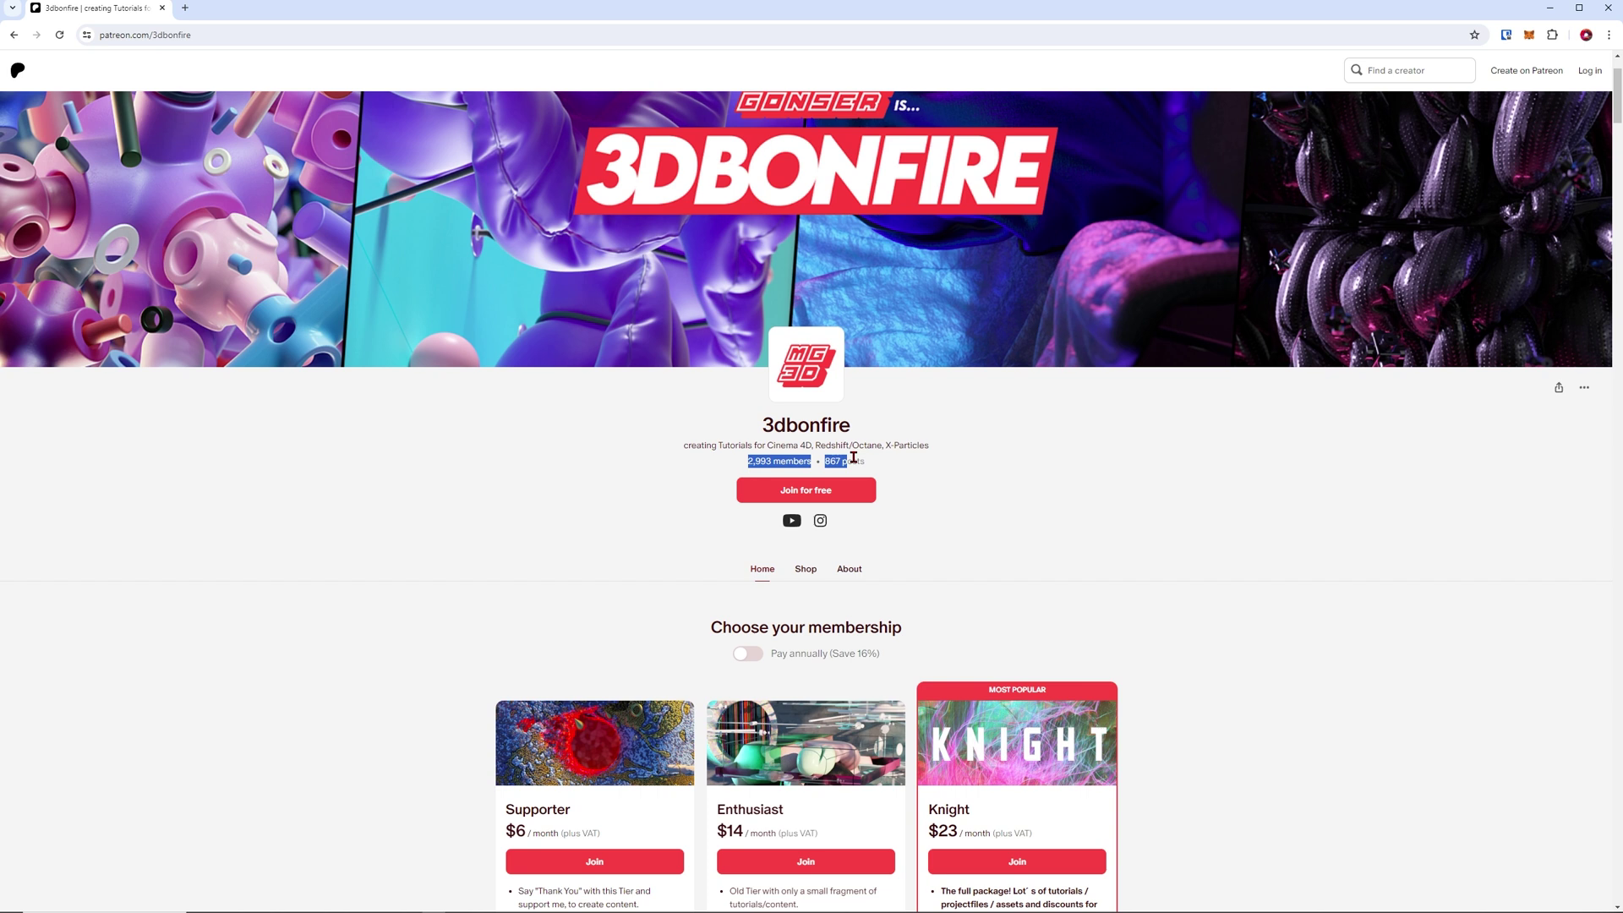
scroll(915, 510, "down", 2)
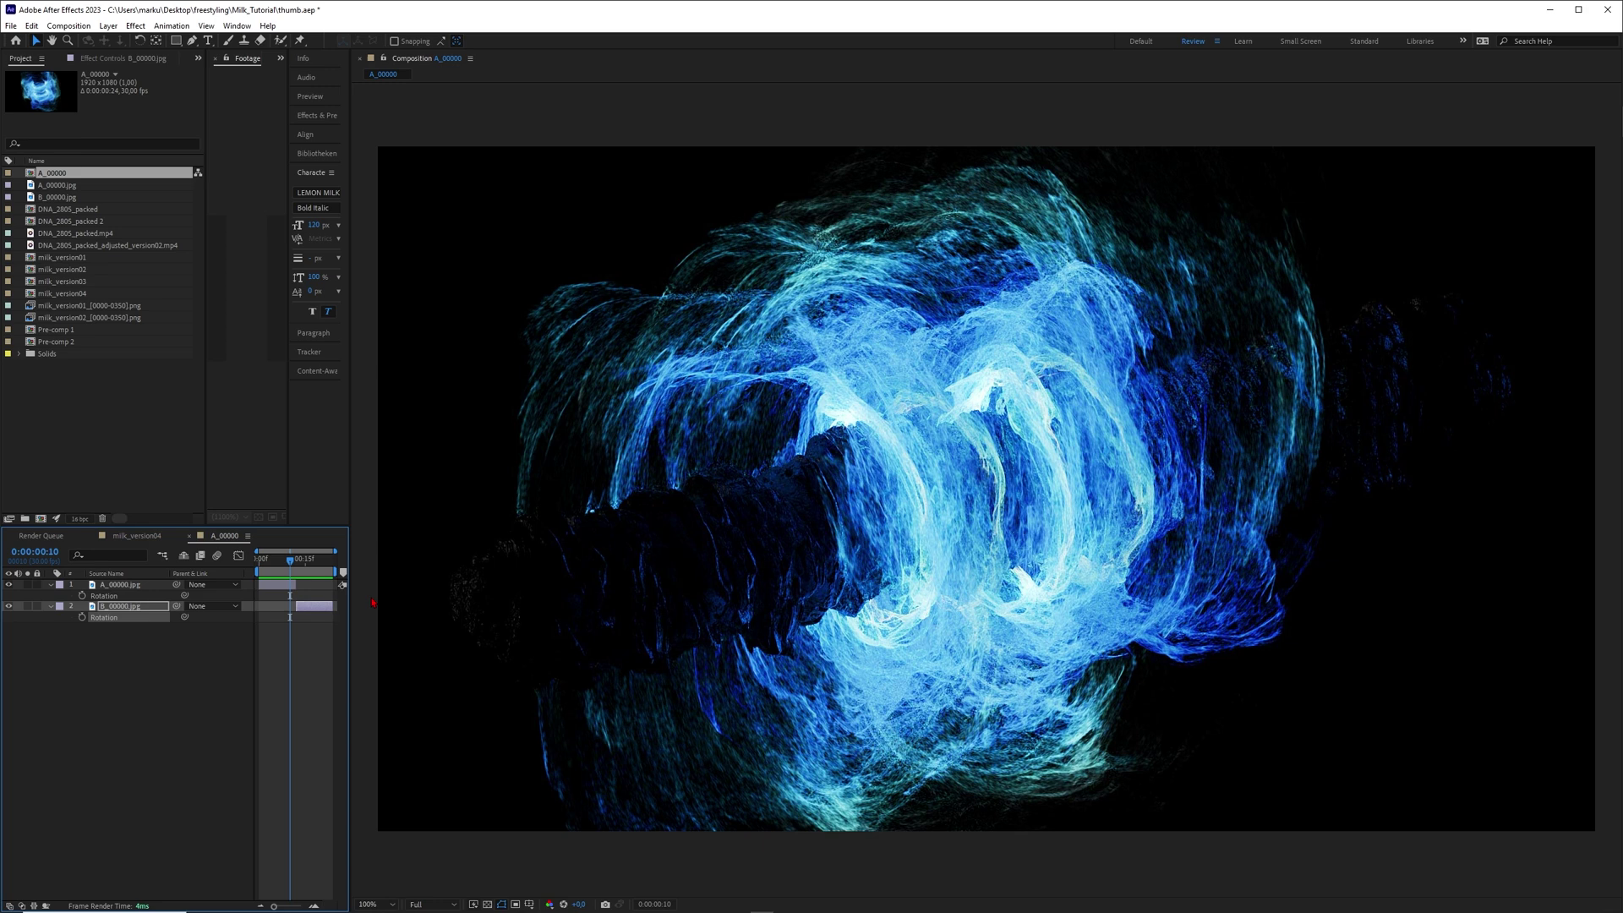
Step: Scrub the A_00000 composition's time indicator through its first frames
mouse_move(291, 569)
left_mouse_down()
mouse_move(278, 565)
mouse_move(299, 565)
left_mouse_up()
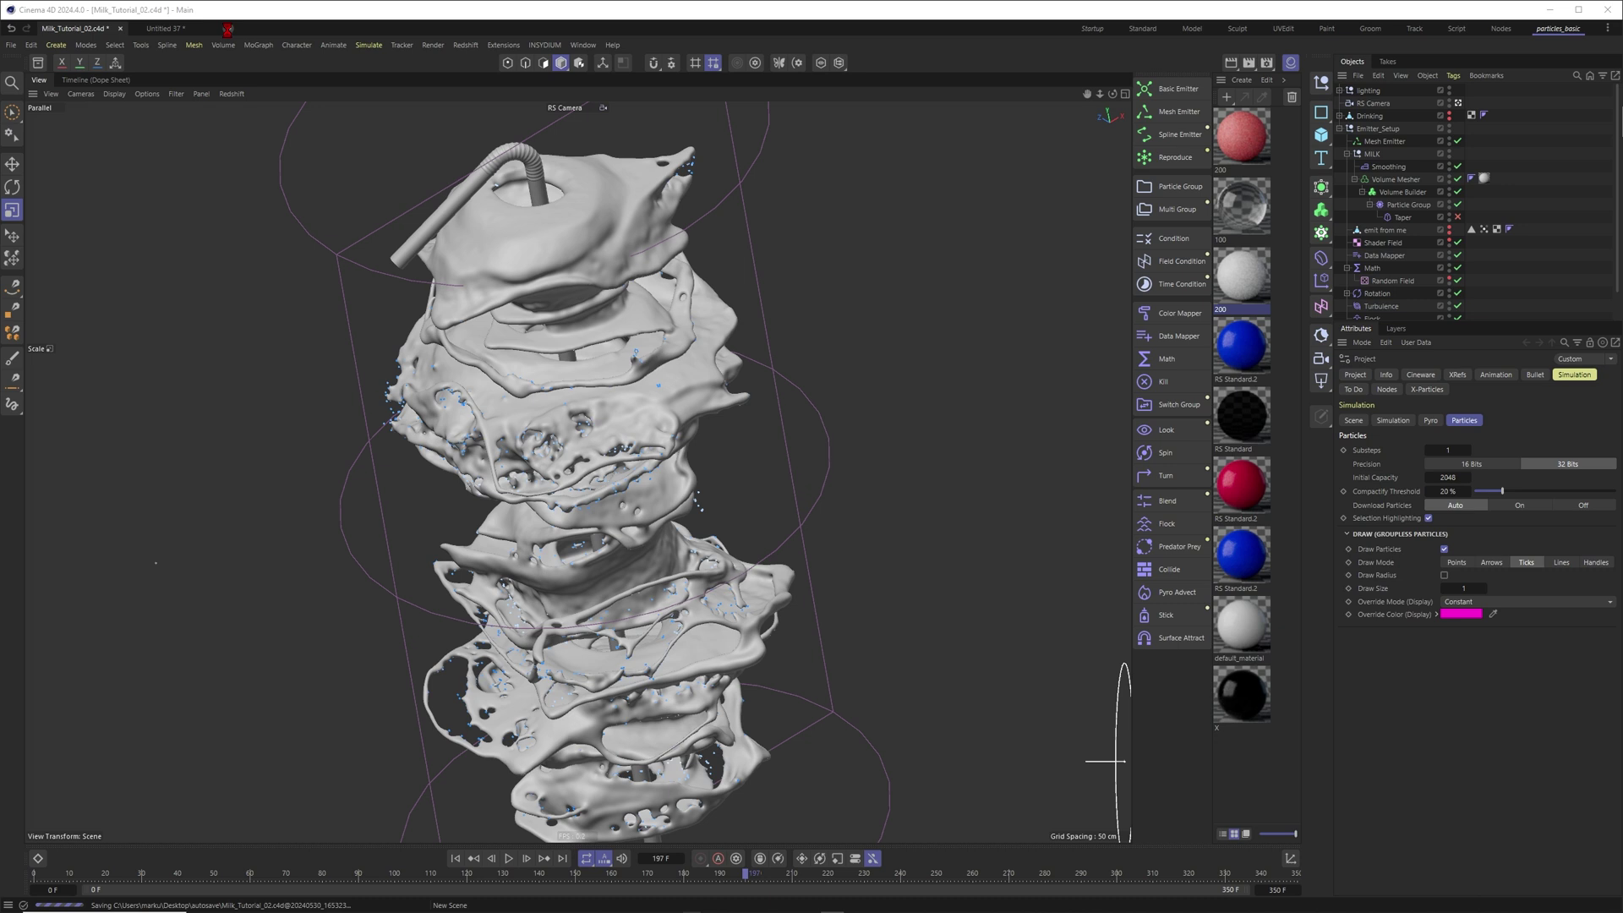
Step: Start a new scene and set the viewport Safe Frames opacity to 0
key("ctrl+n")
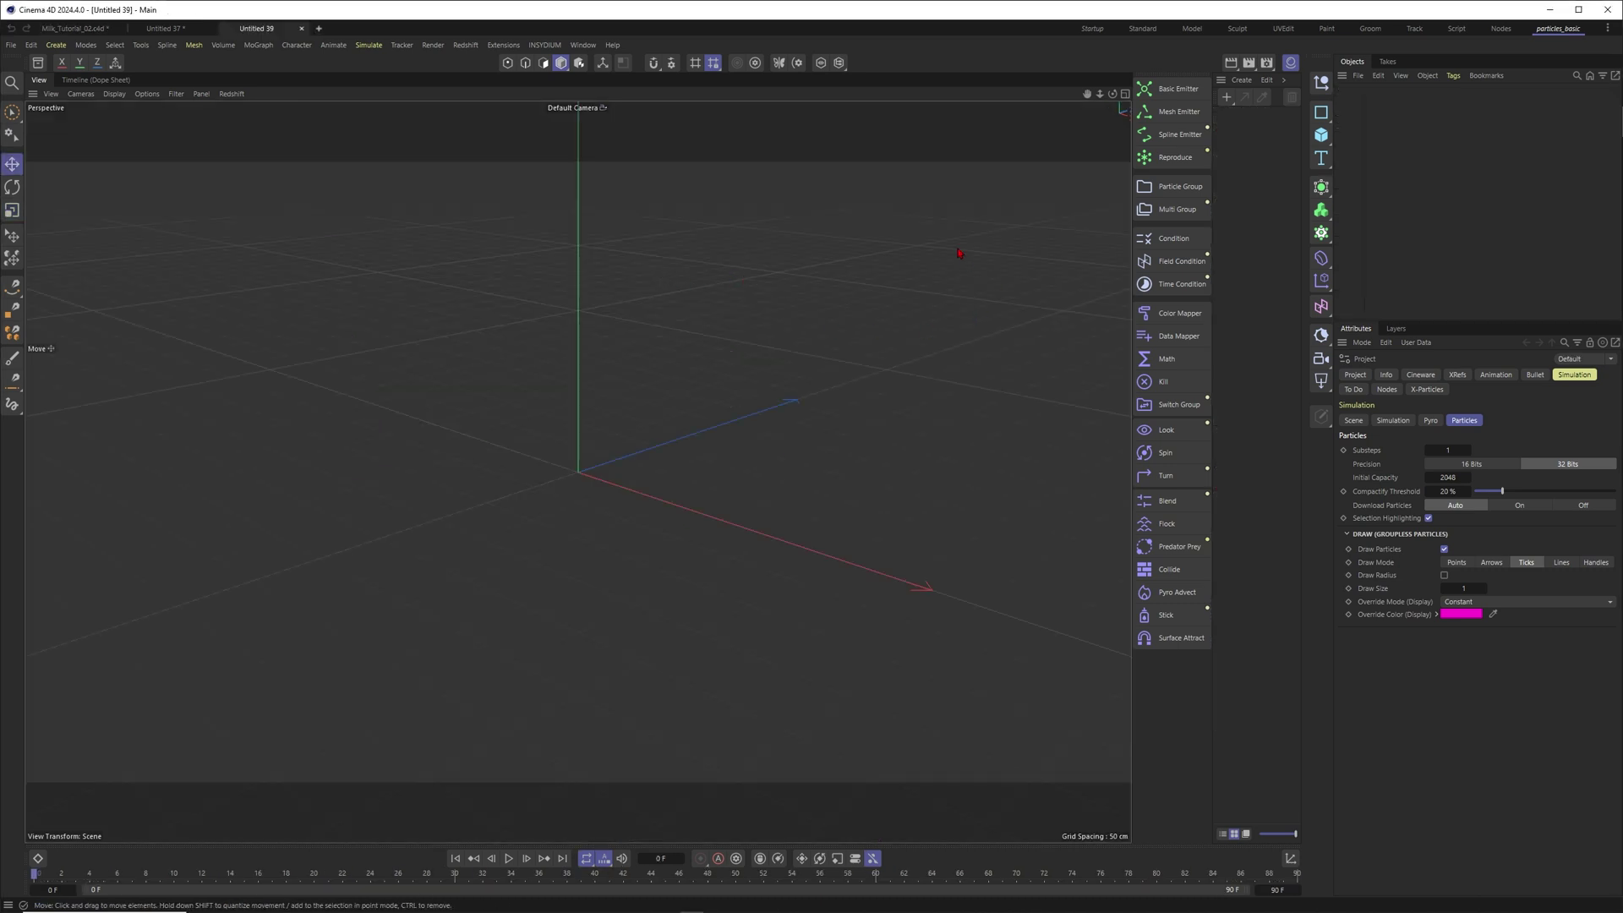
key("shift+v")
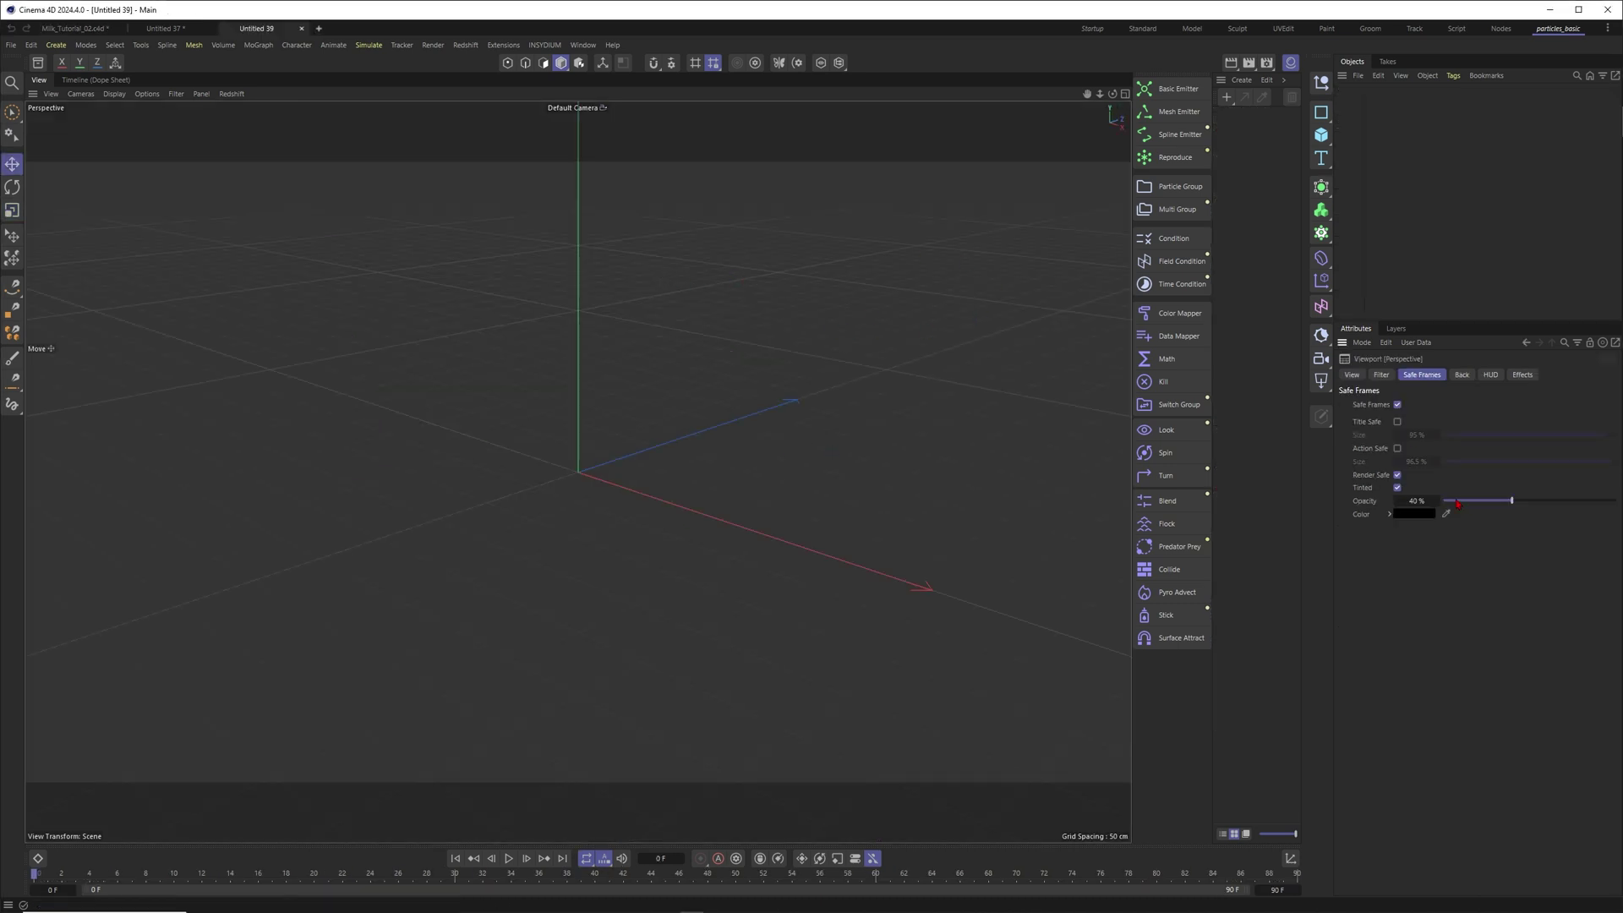
left_click(1445, 502)
Step: Add a Disc, view it from above, and add a 200 cm Circle spline
left_click_drag(1321, 134, 1436, 179)
mouse_move(619, 505)
left_mouse_down("alt")
mouse_move(644, 518)
mouse_move(608, 529)
mouse_move(624, 525)
left_mouse_up("alt")
left_click(1403, 182)
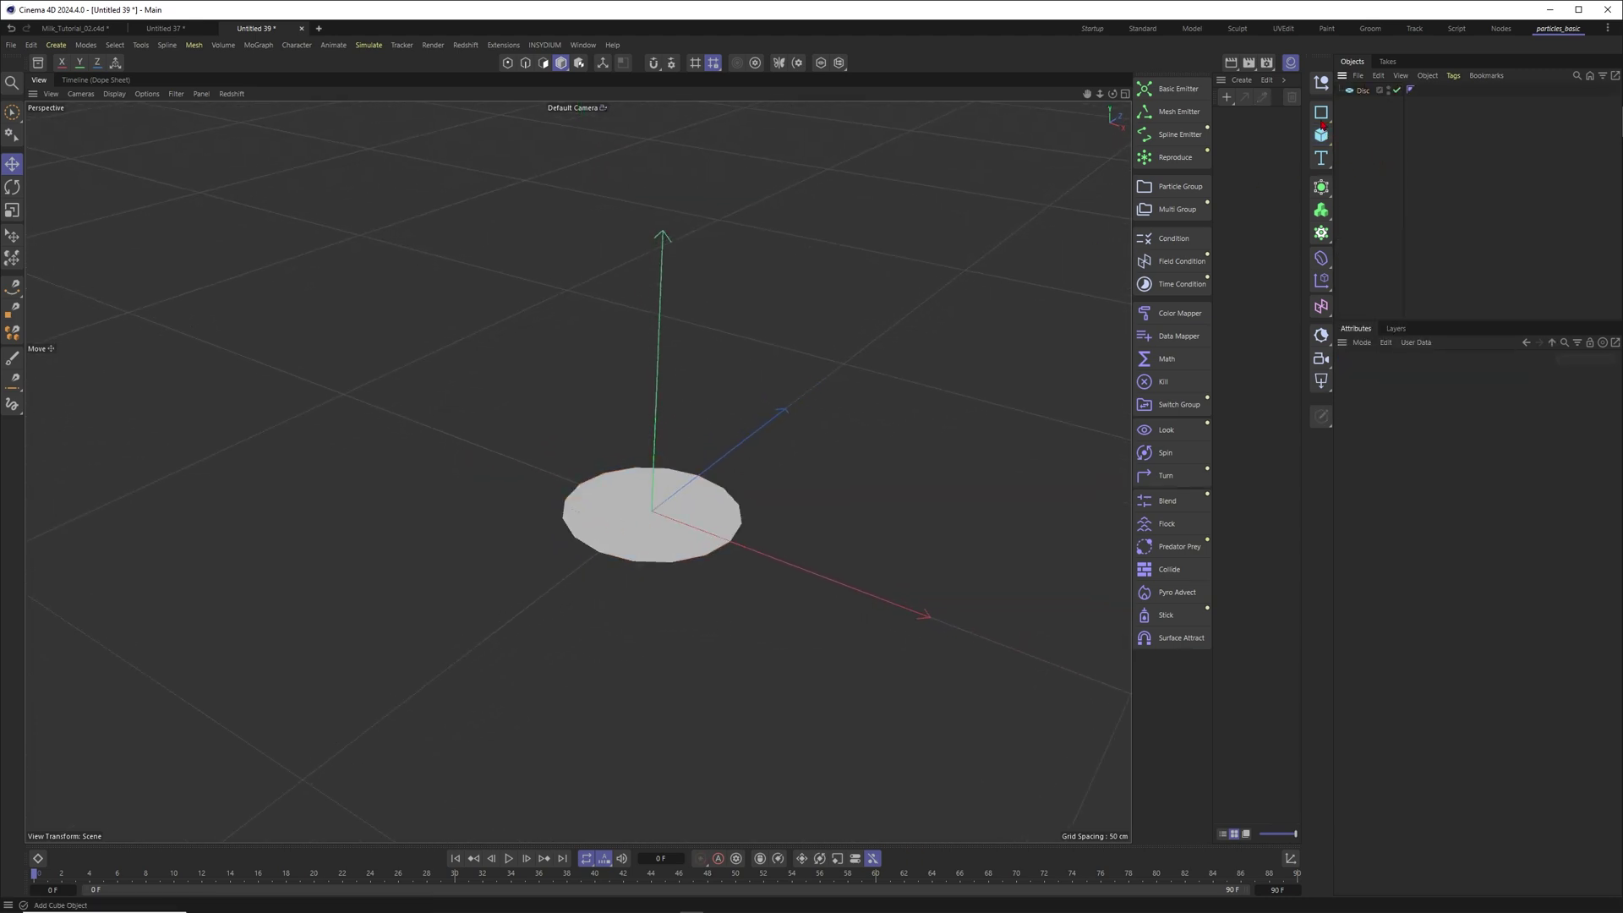
left_click_drag(1321, 113, 1436, 138)
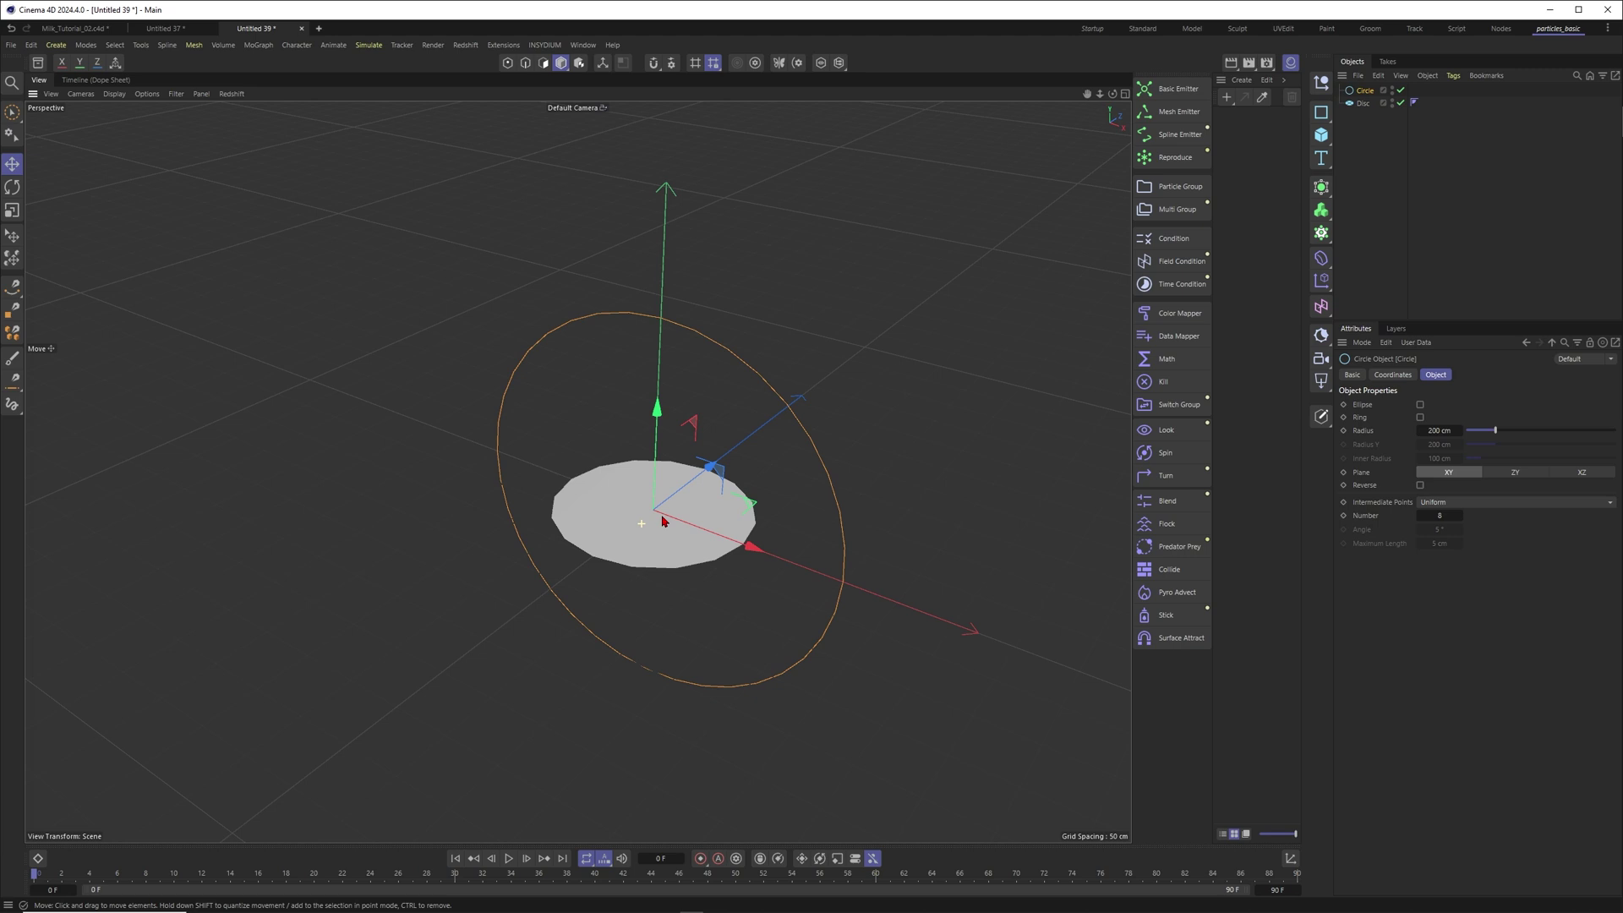
Step: Add a Spline Emitter emitting from the Circle and play the simulation
left_click(1180, 139)
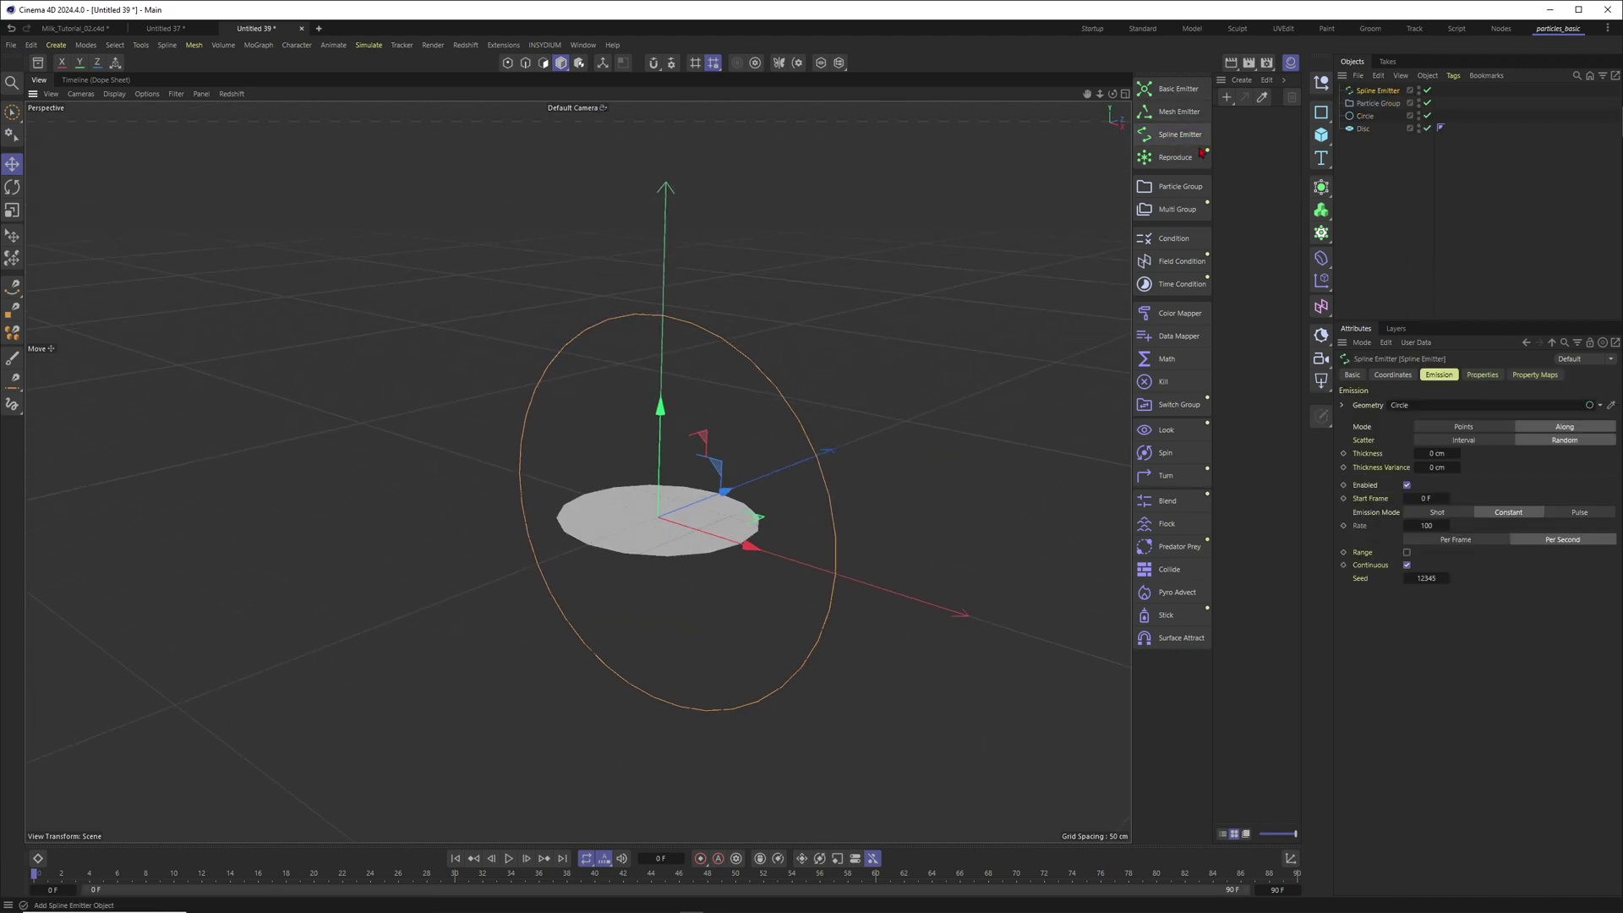
scroll(634, 546, "down", 3)
left_click_drag(634, 545, 623, 612, "alt")
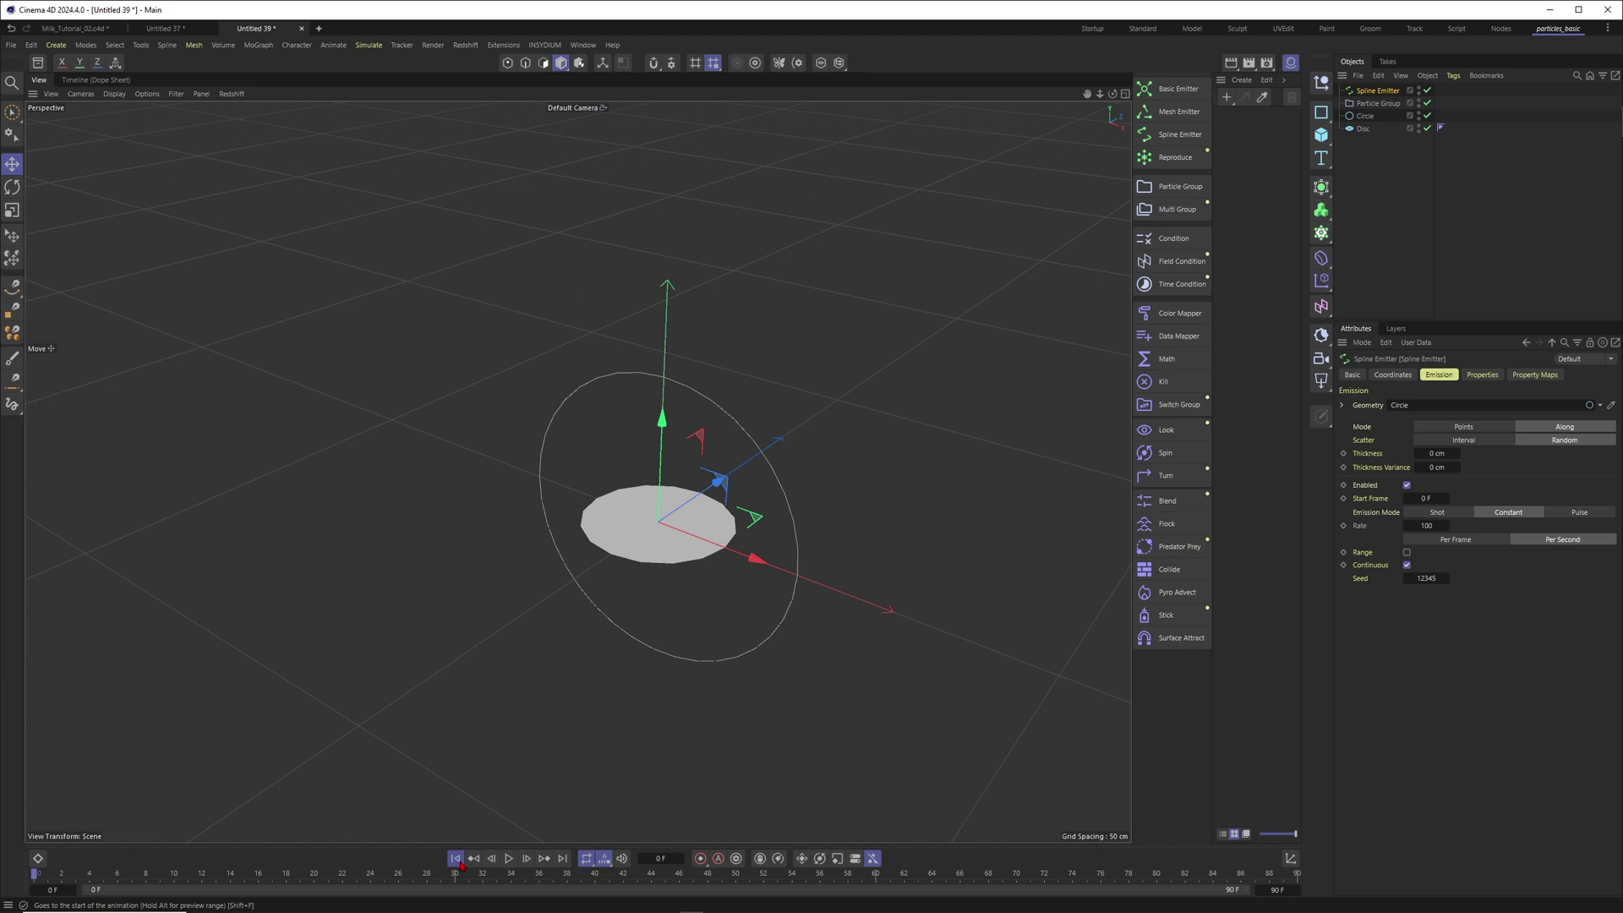
left_click(509, 857)
Step: Set the scene end frame to 500
double_click(1260, 887)
type("300")
key("Return")
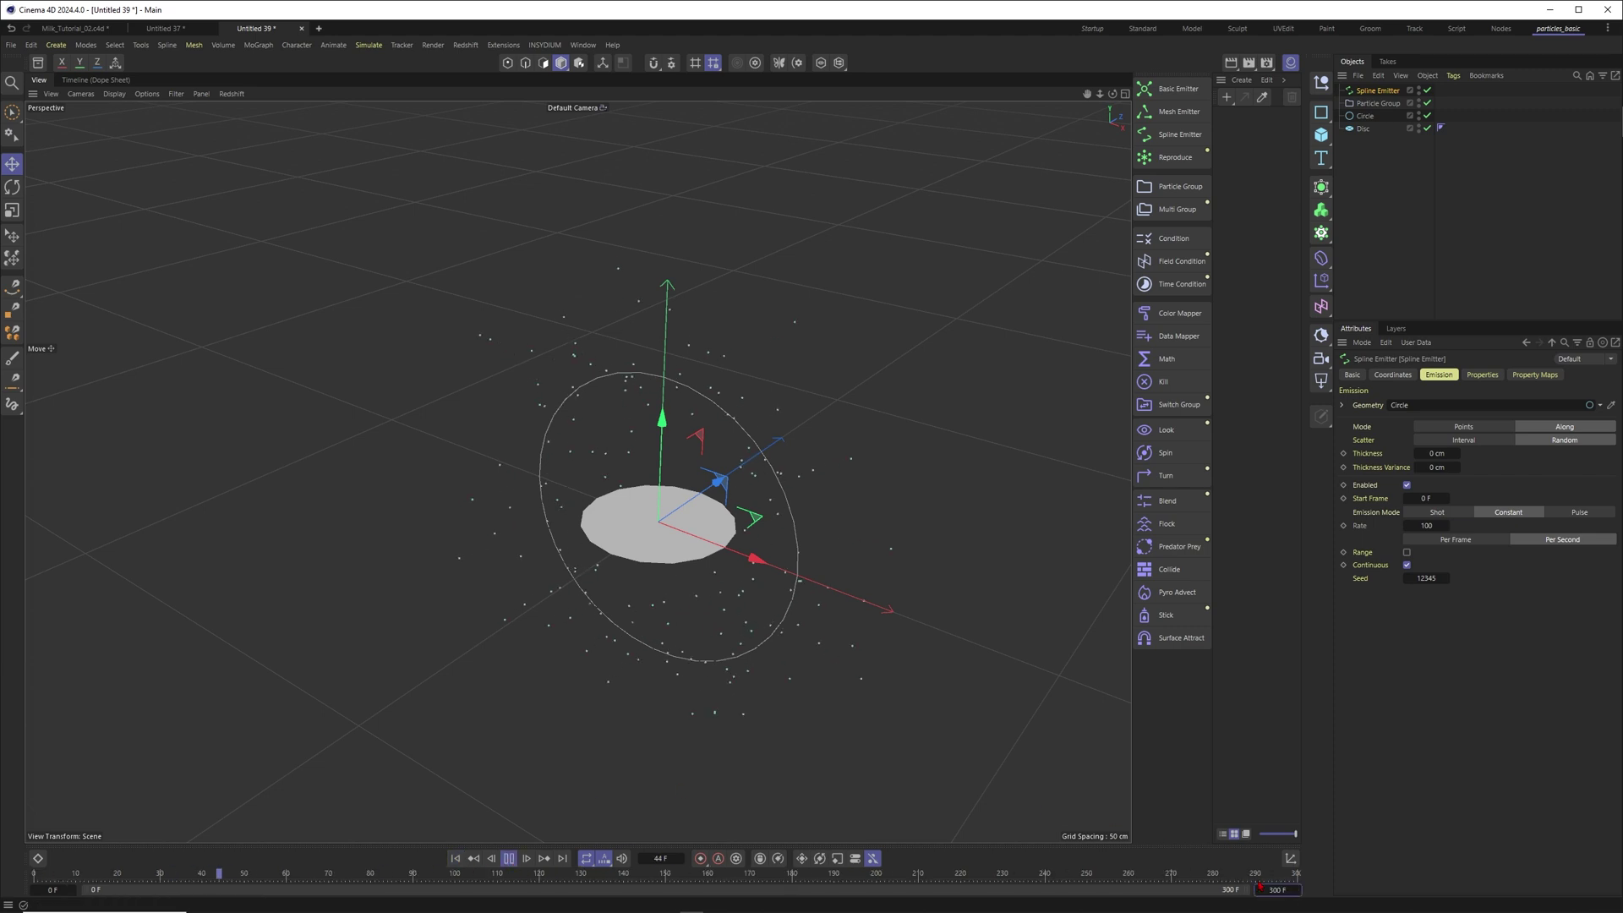
key("Return")
left_click_drag(659, 554, 697, 561, "alt")
scroll(689, 535, "down", 2)
scroll(700, 537, "up", 3)
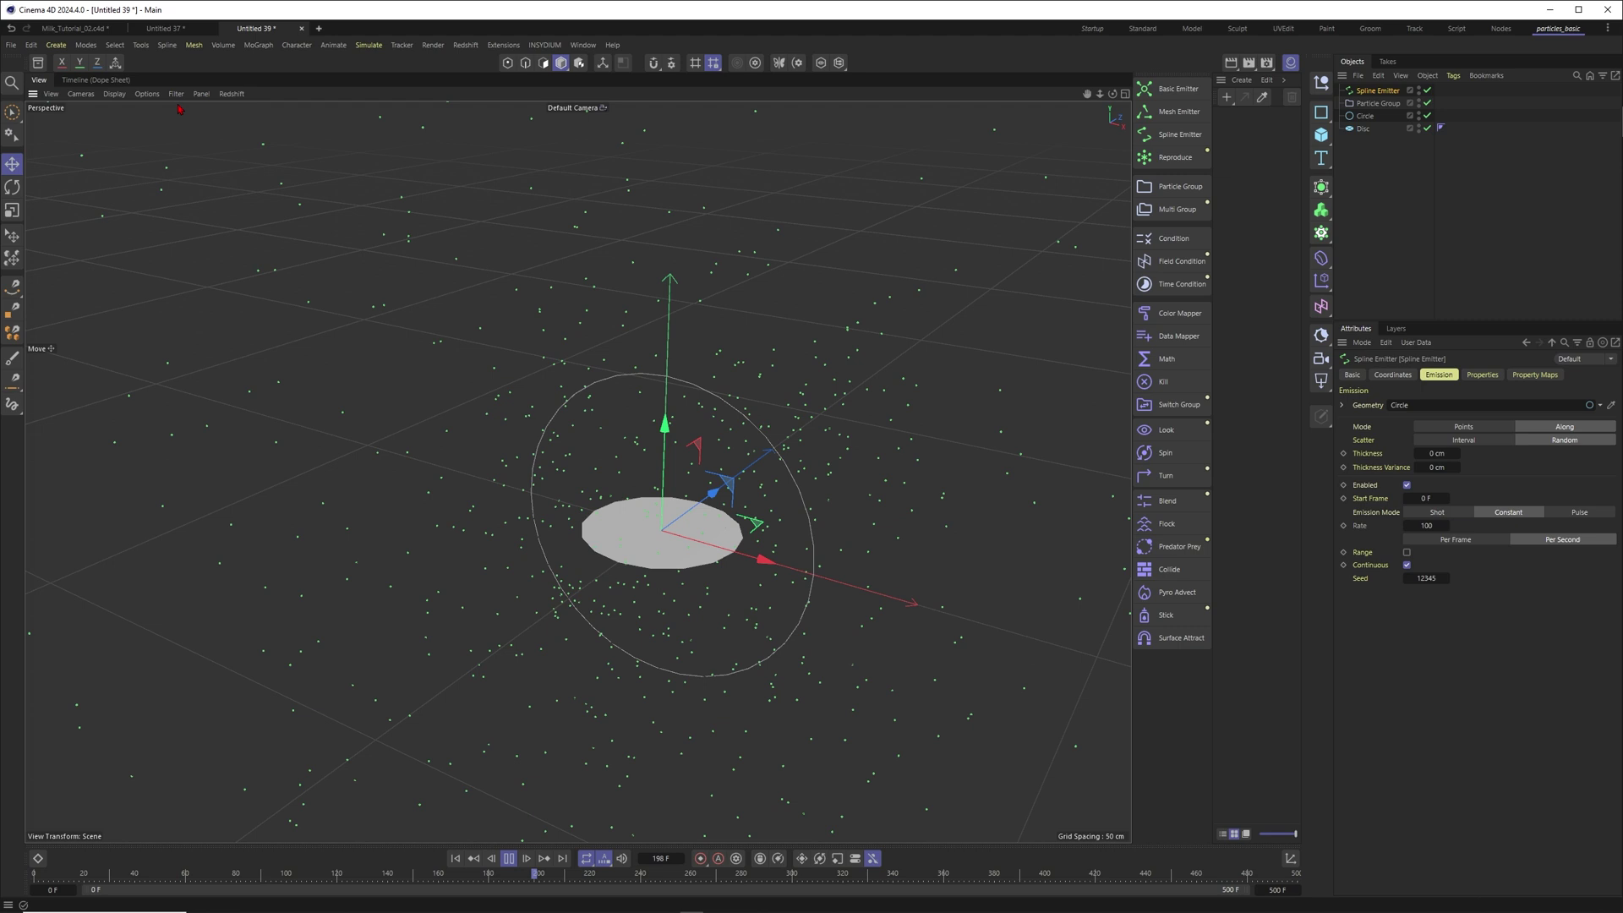
Step: Hide the floor grid via Filter and replay the simulation from frame 0
left_click(176, 95)
left_click(265, 191)
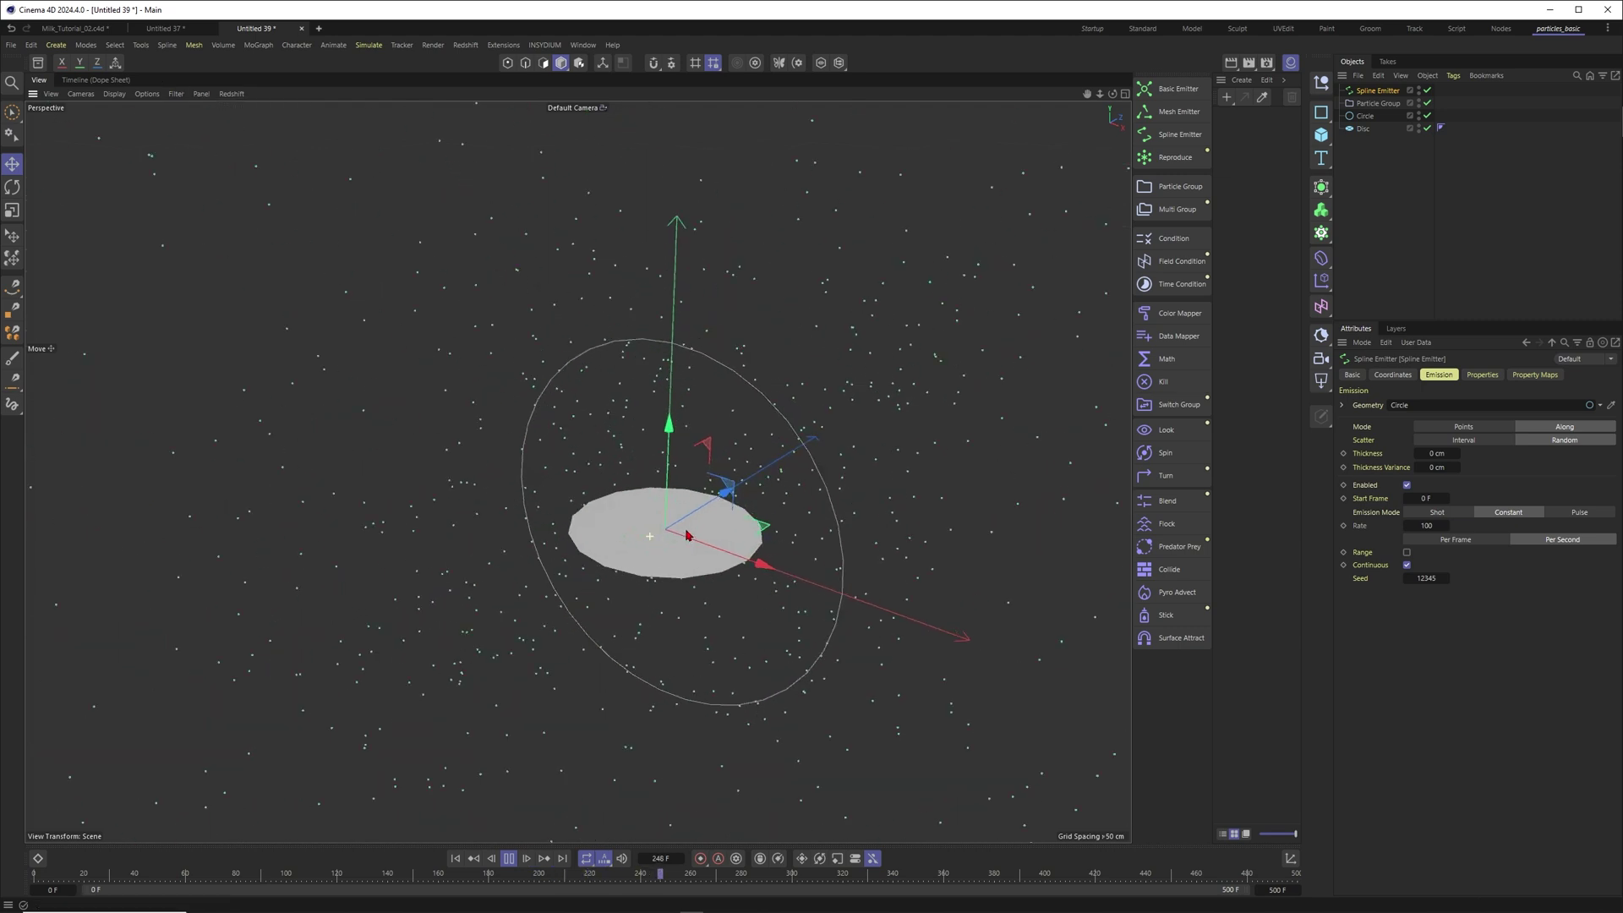
left_click(510, 861)
key("shift+f")
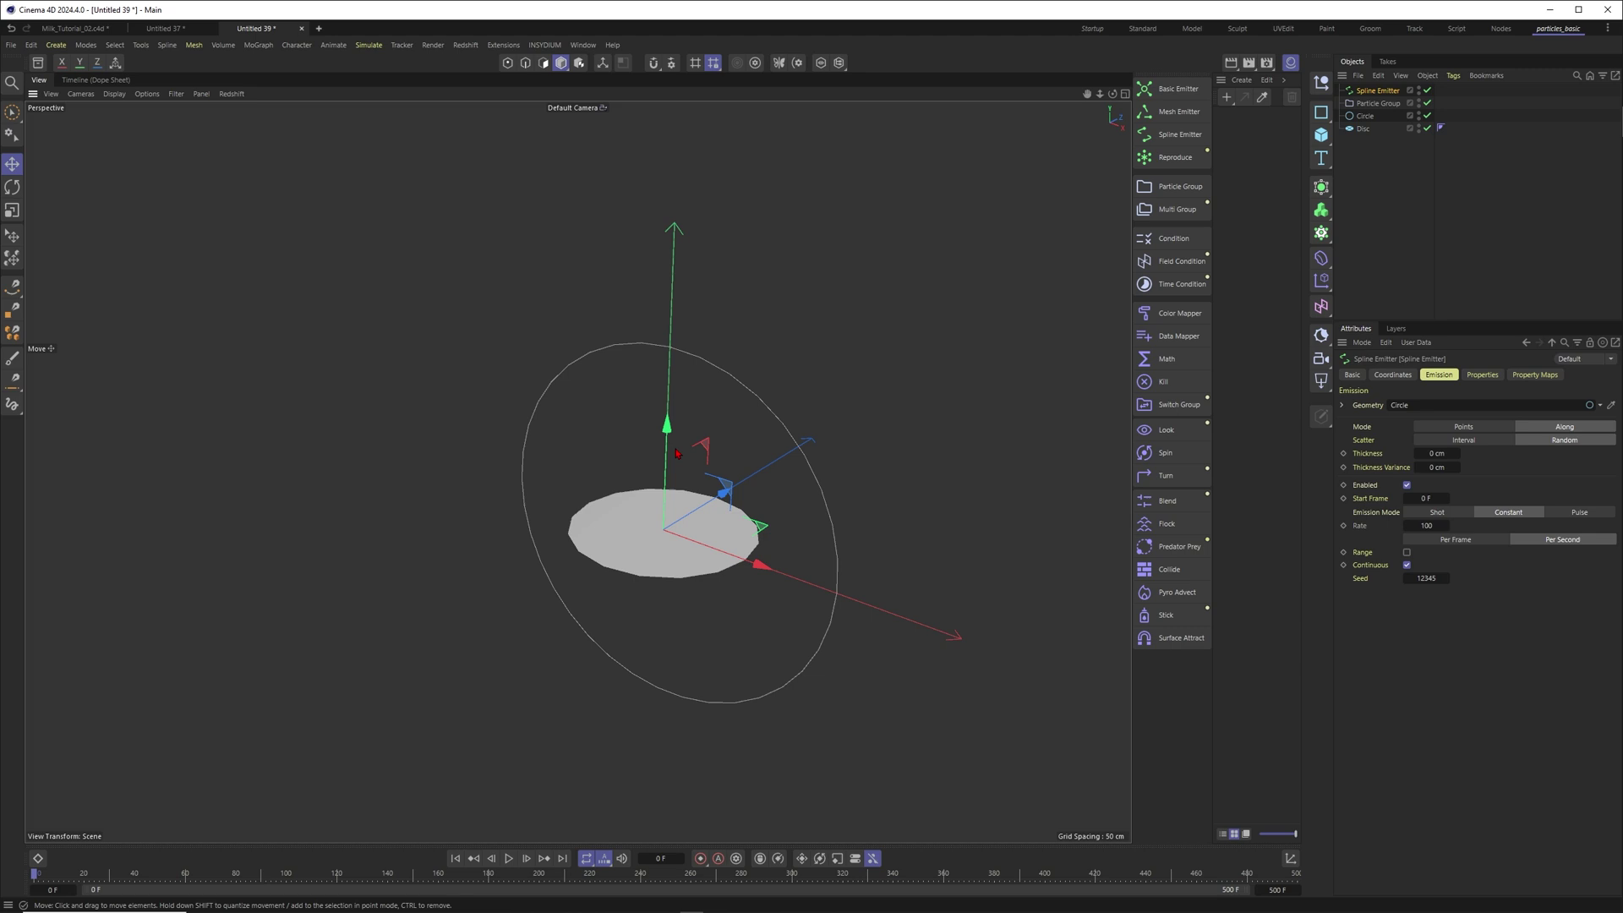
left_click(511, 860)
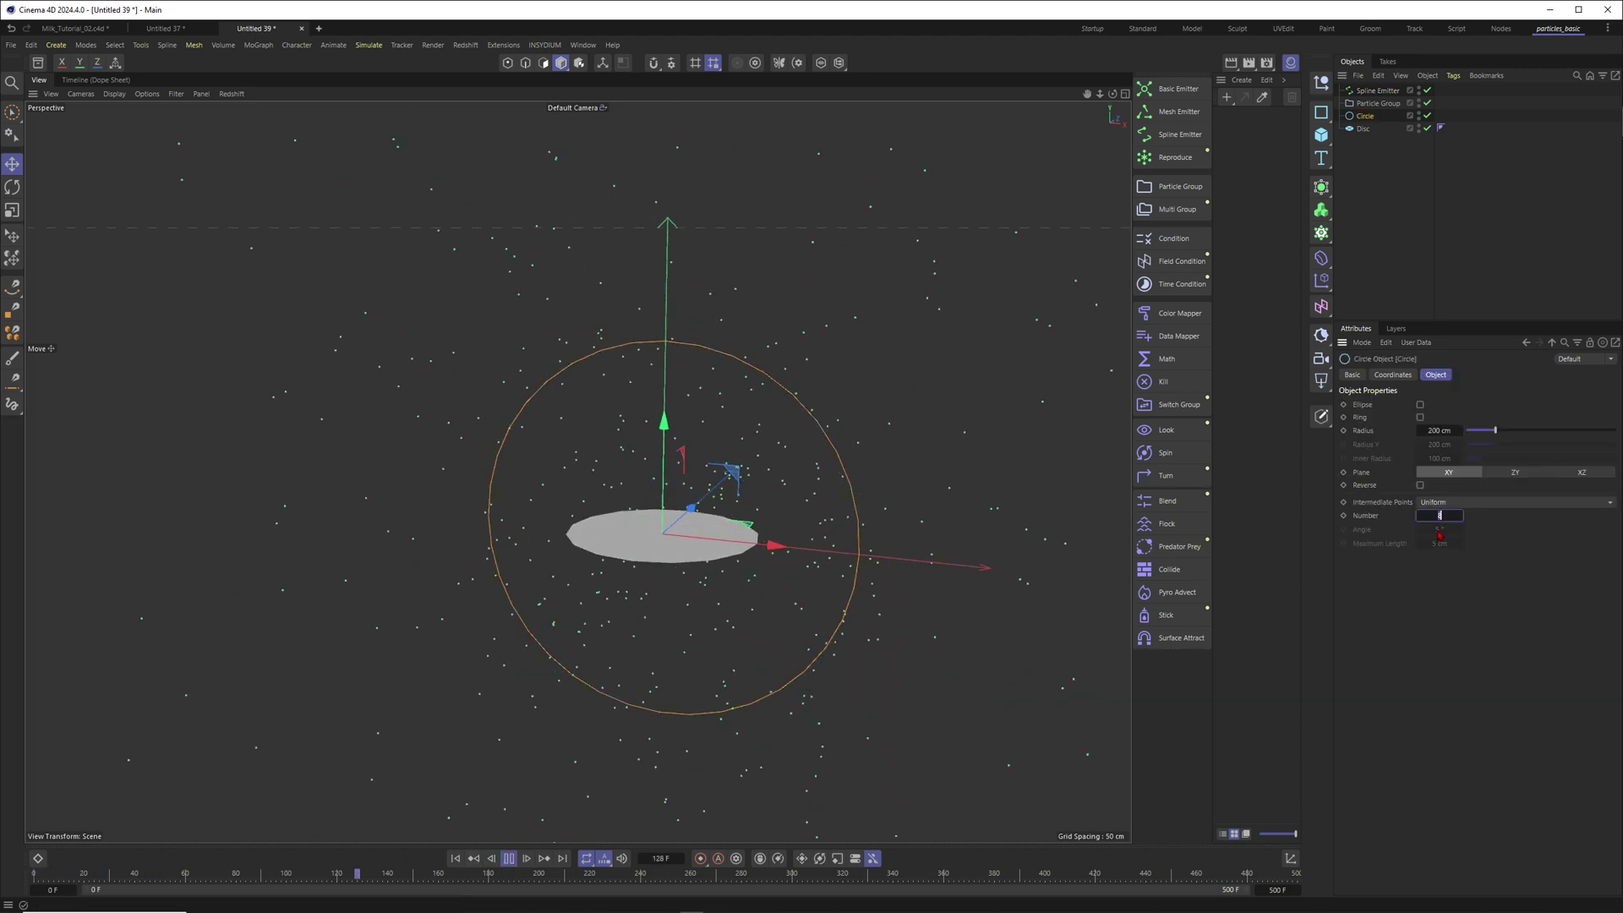
Step: Set the Spline Emitter's velocity Direction to Tangential and restart the simulation
left_click(1379, 91)
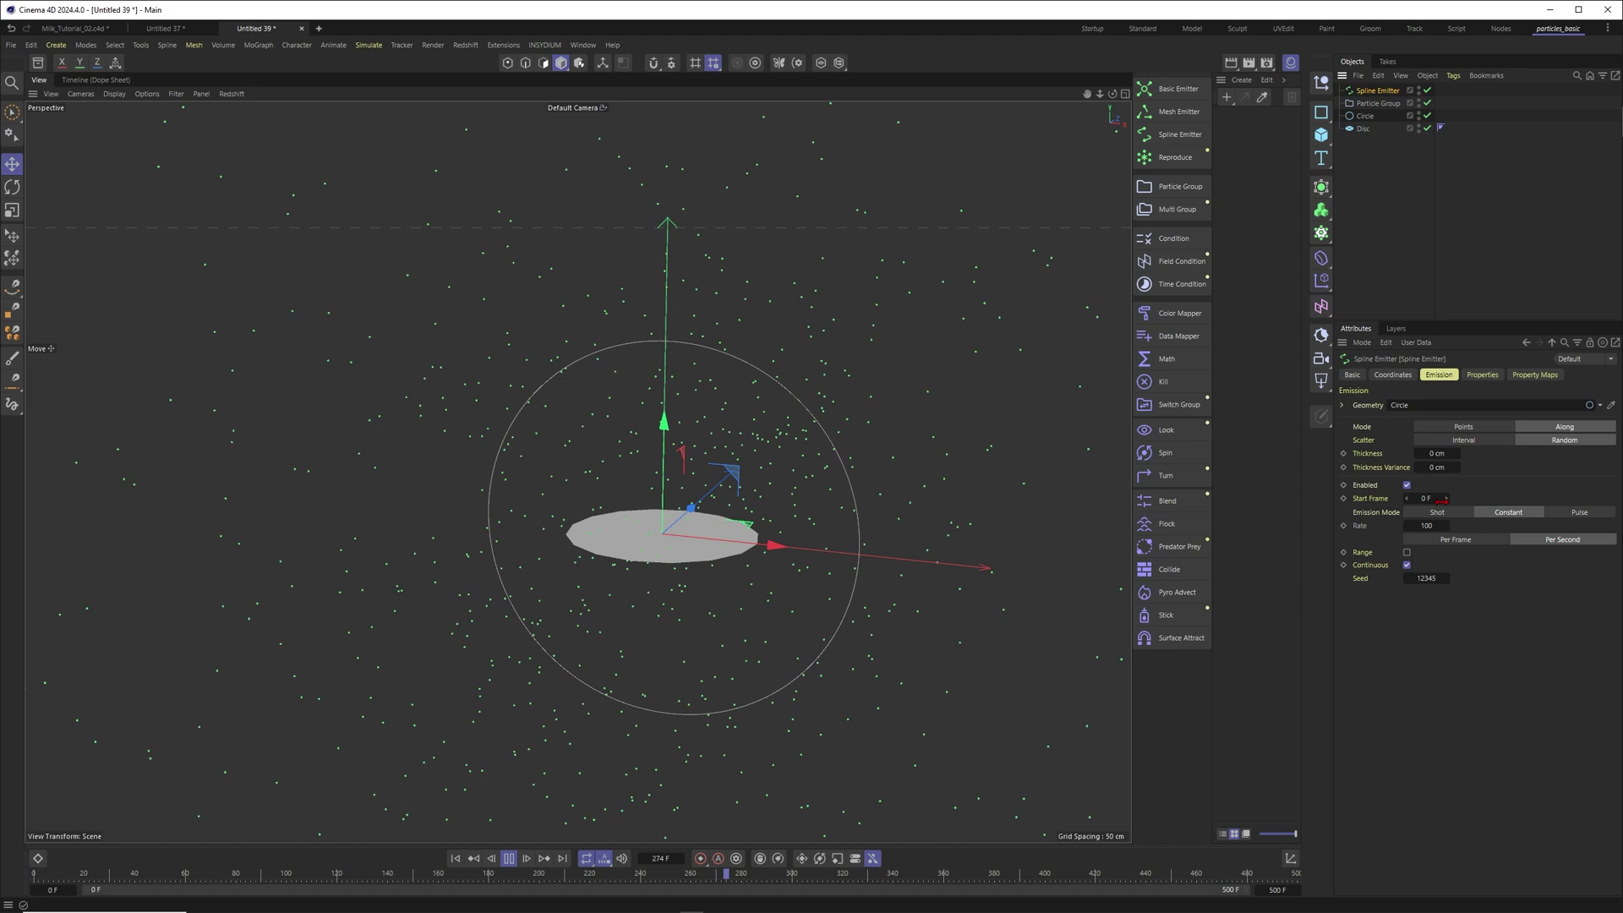
left_click(1483, 375)
left_click(1459, 547)
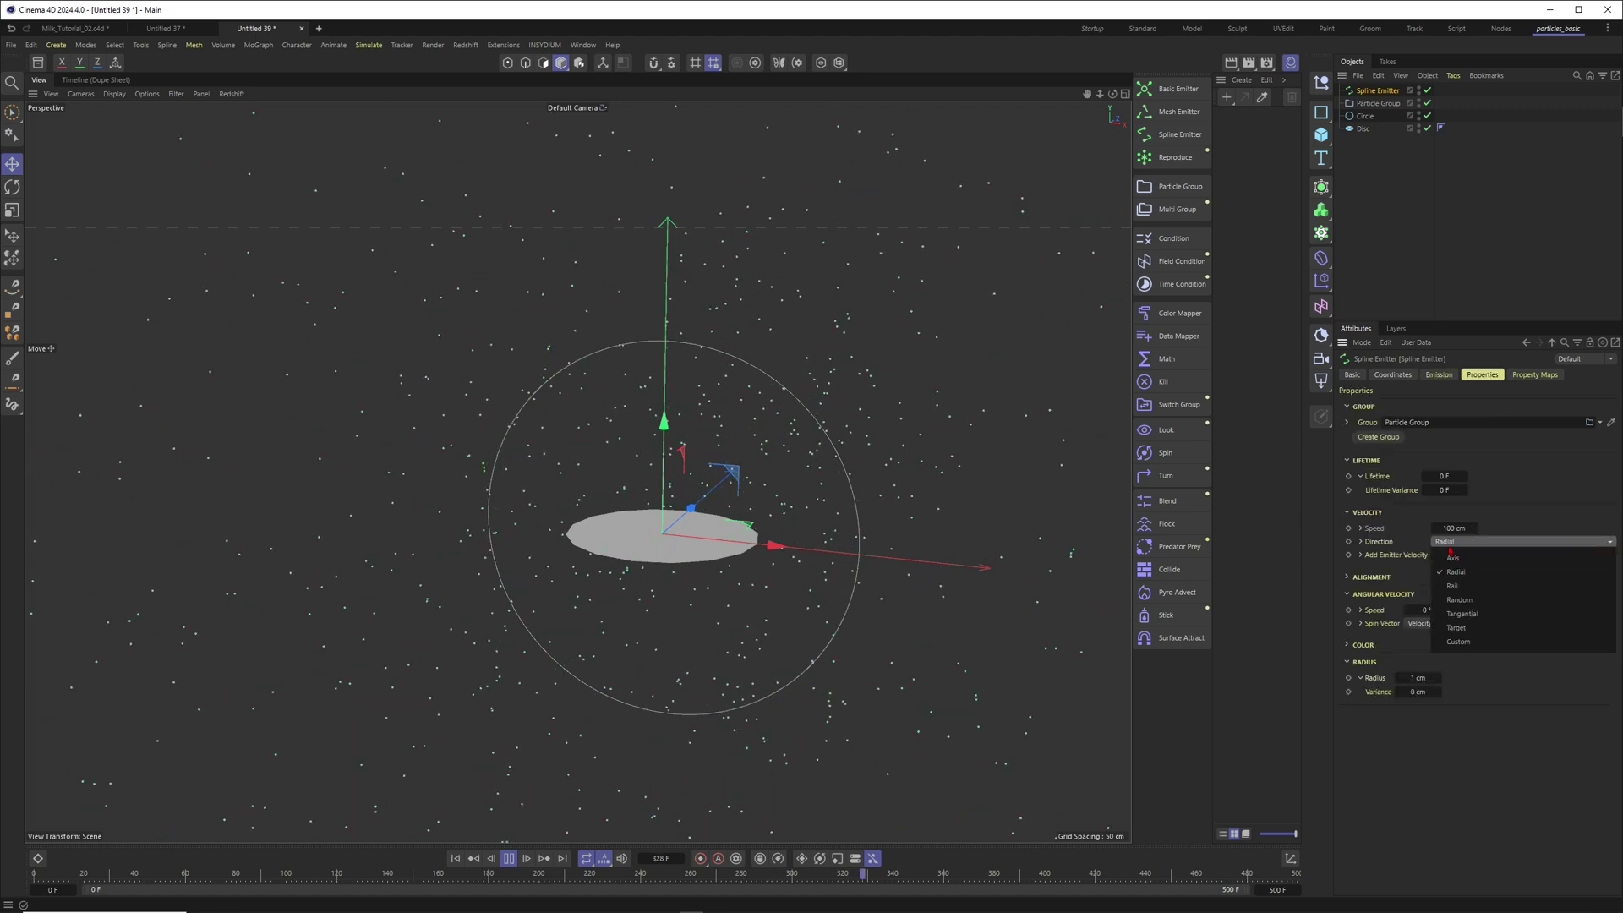
left_click(1471, 621)
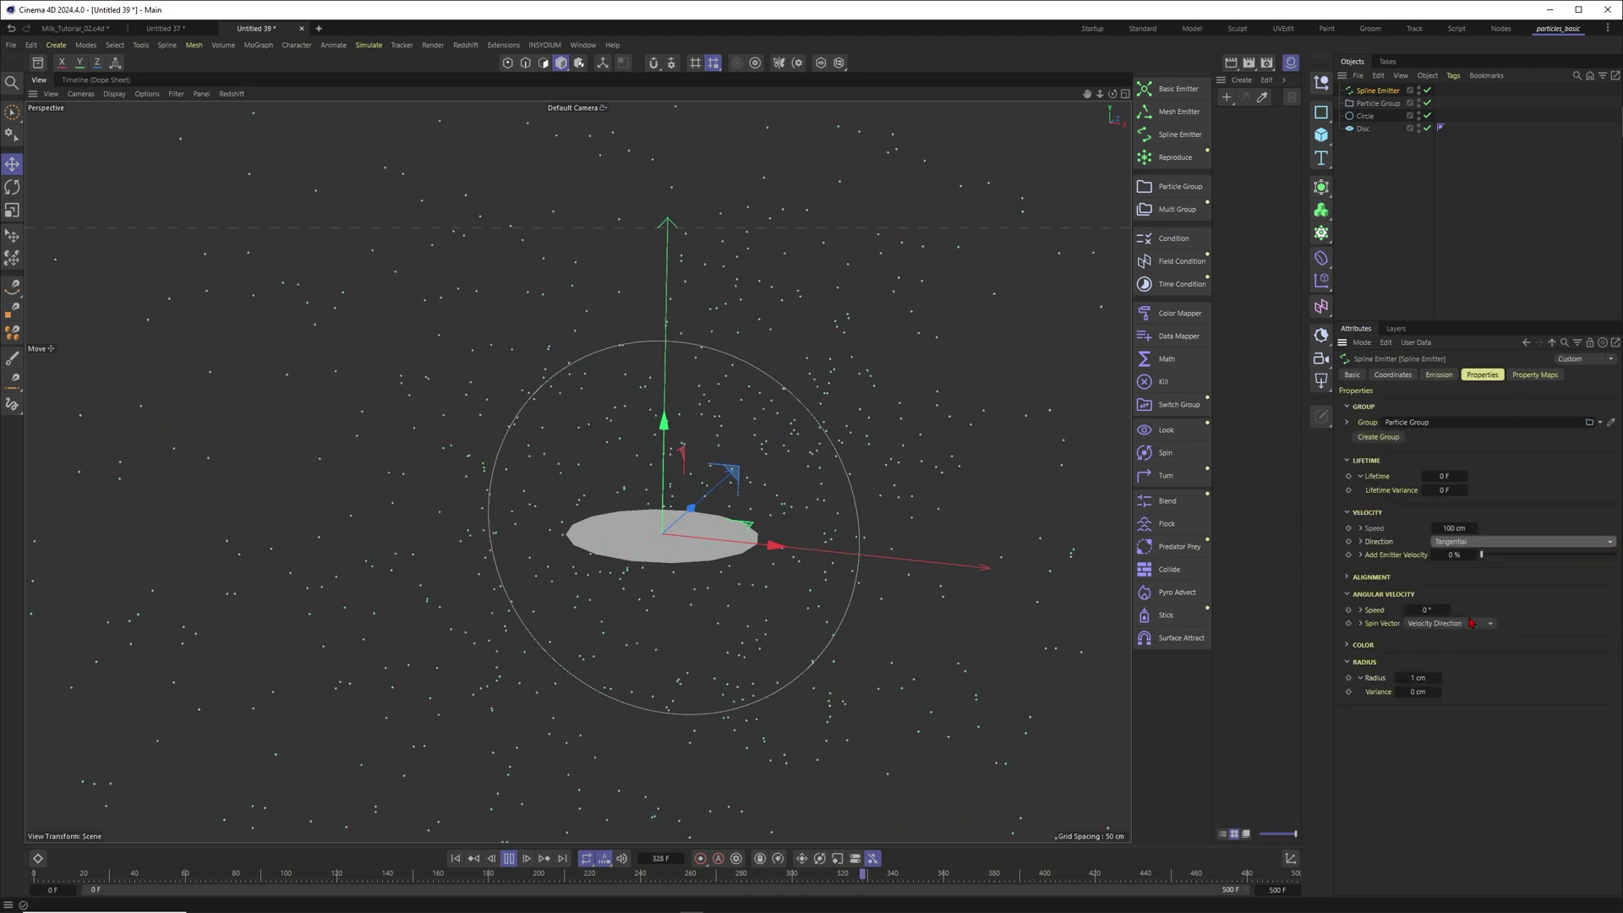
left_click(454, 858)
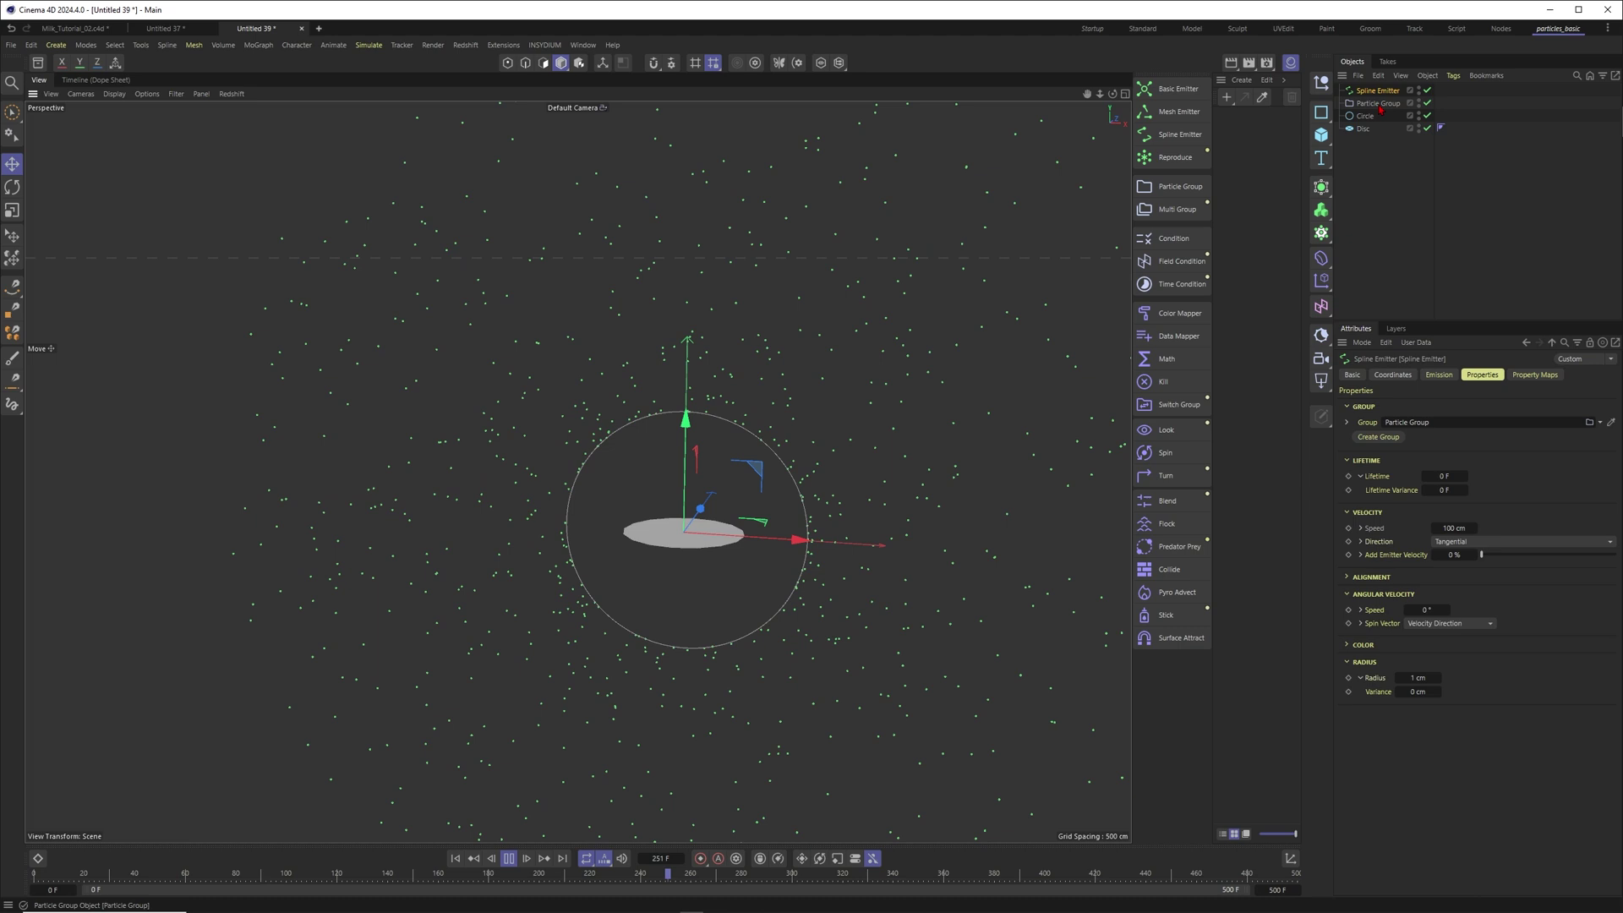
Step: Review the Spline Emitter's emission and particle property settings while restarting the simulation
left_click(1439, 374)
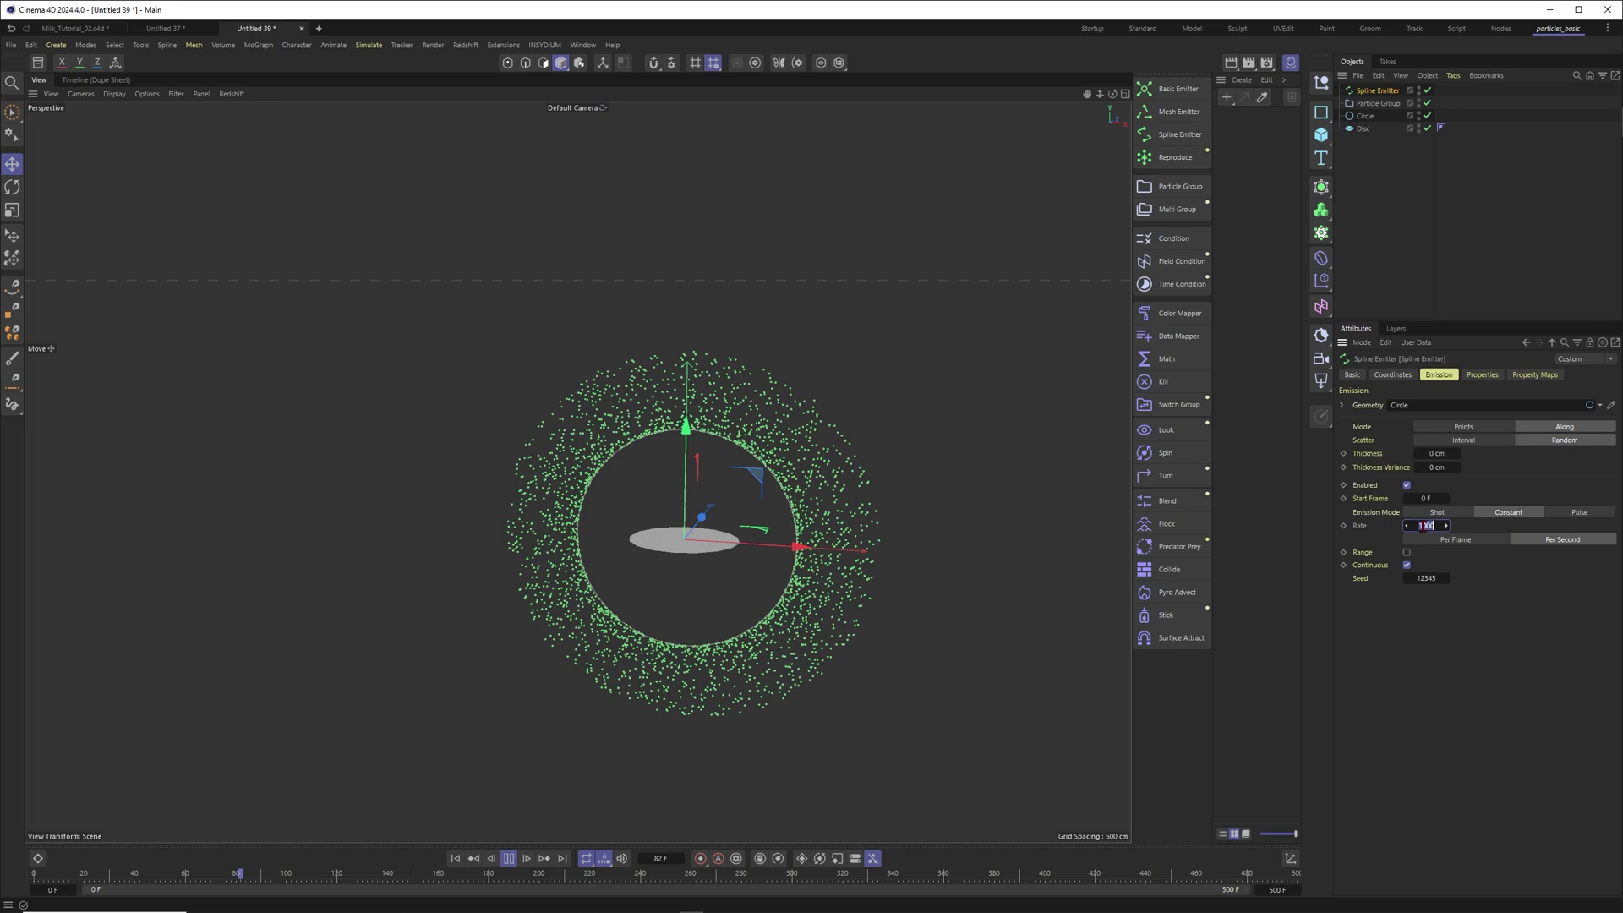
left_click(456, 858)
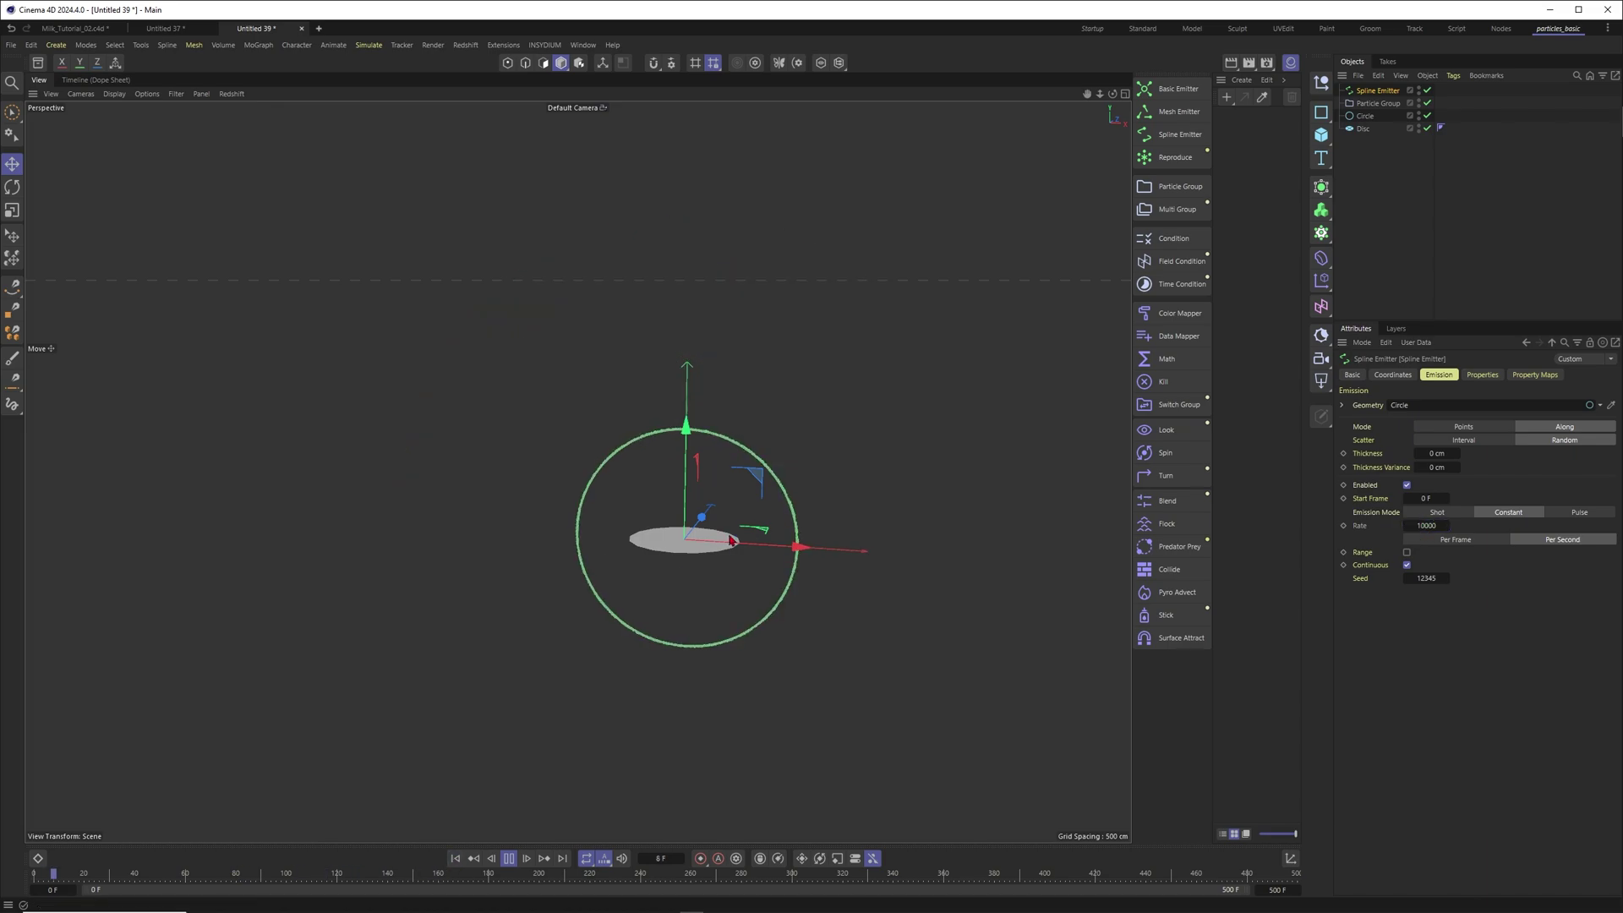
left_click(1482, 374)
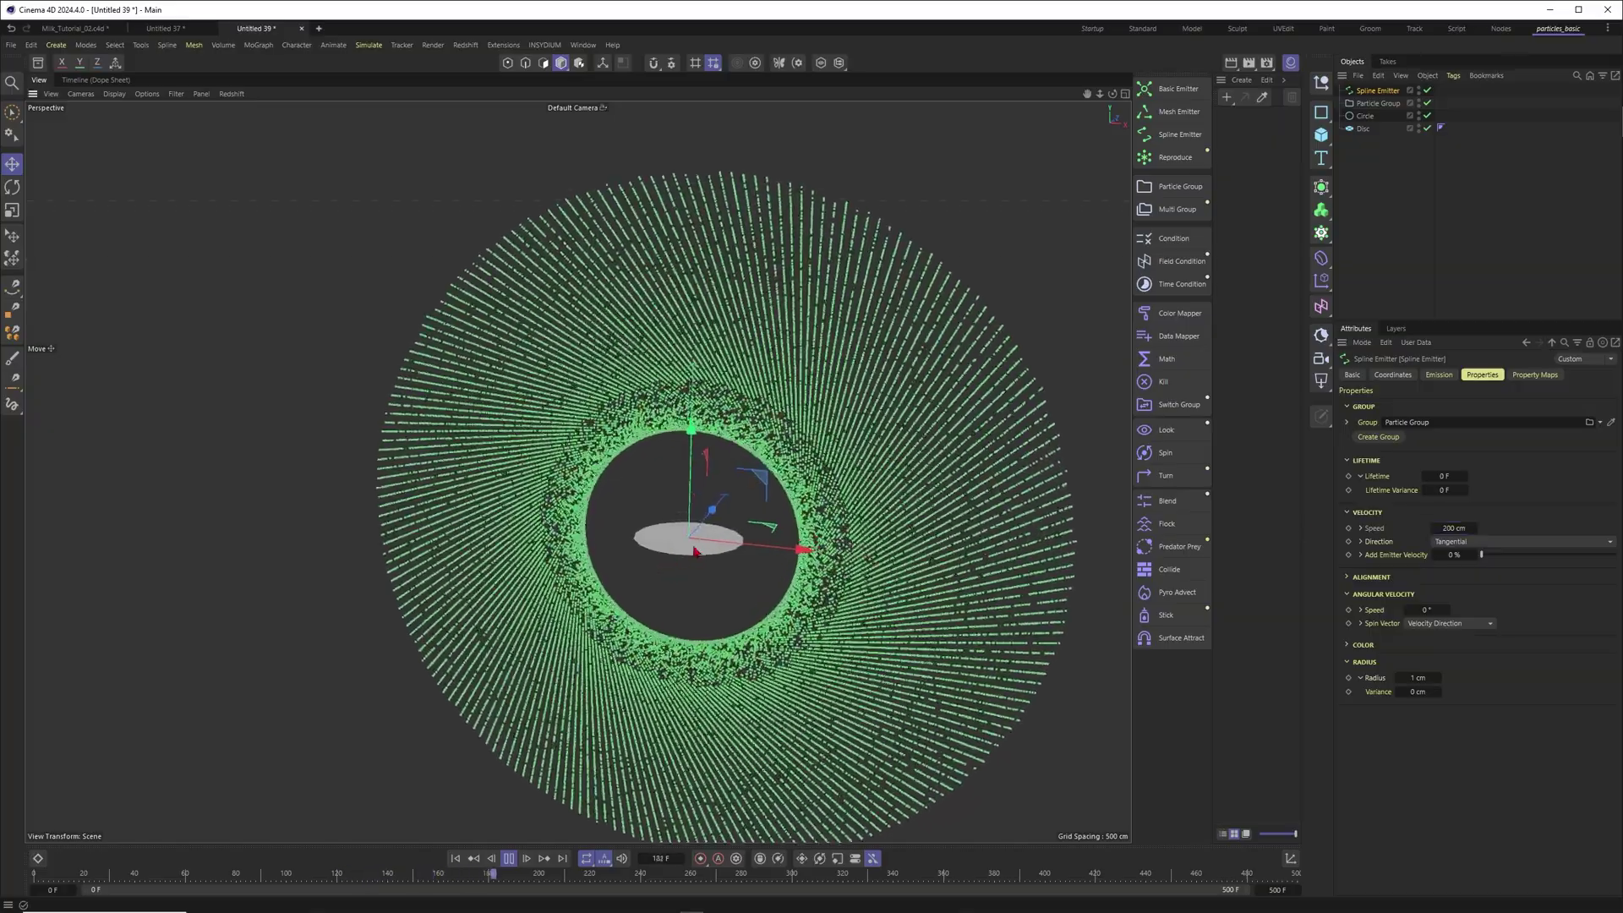
scroll(714, 540, "up", 10)
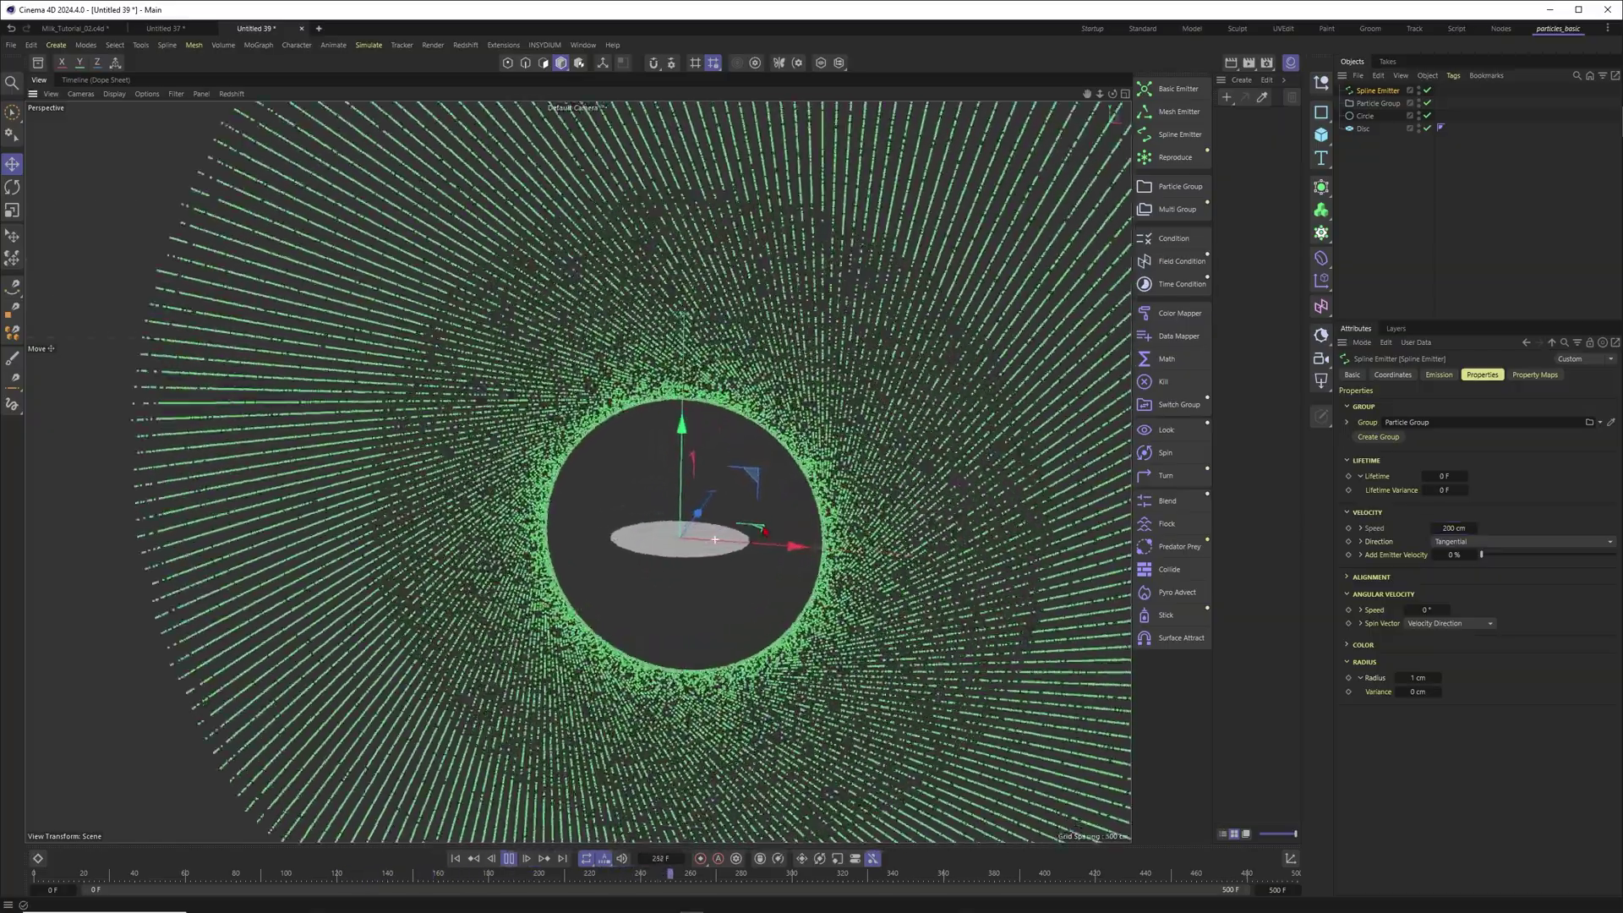
scroll(830, 508, "down", 10)
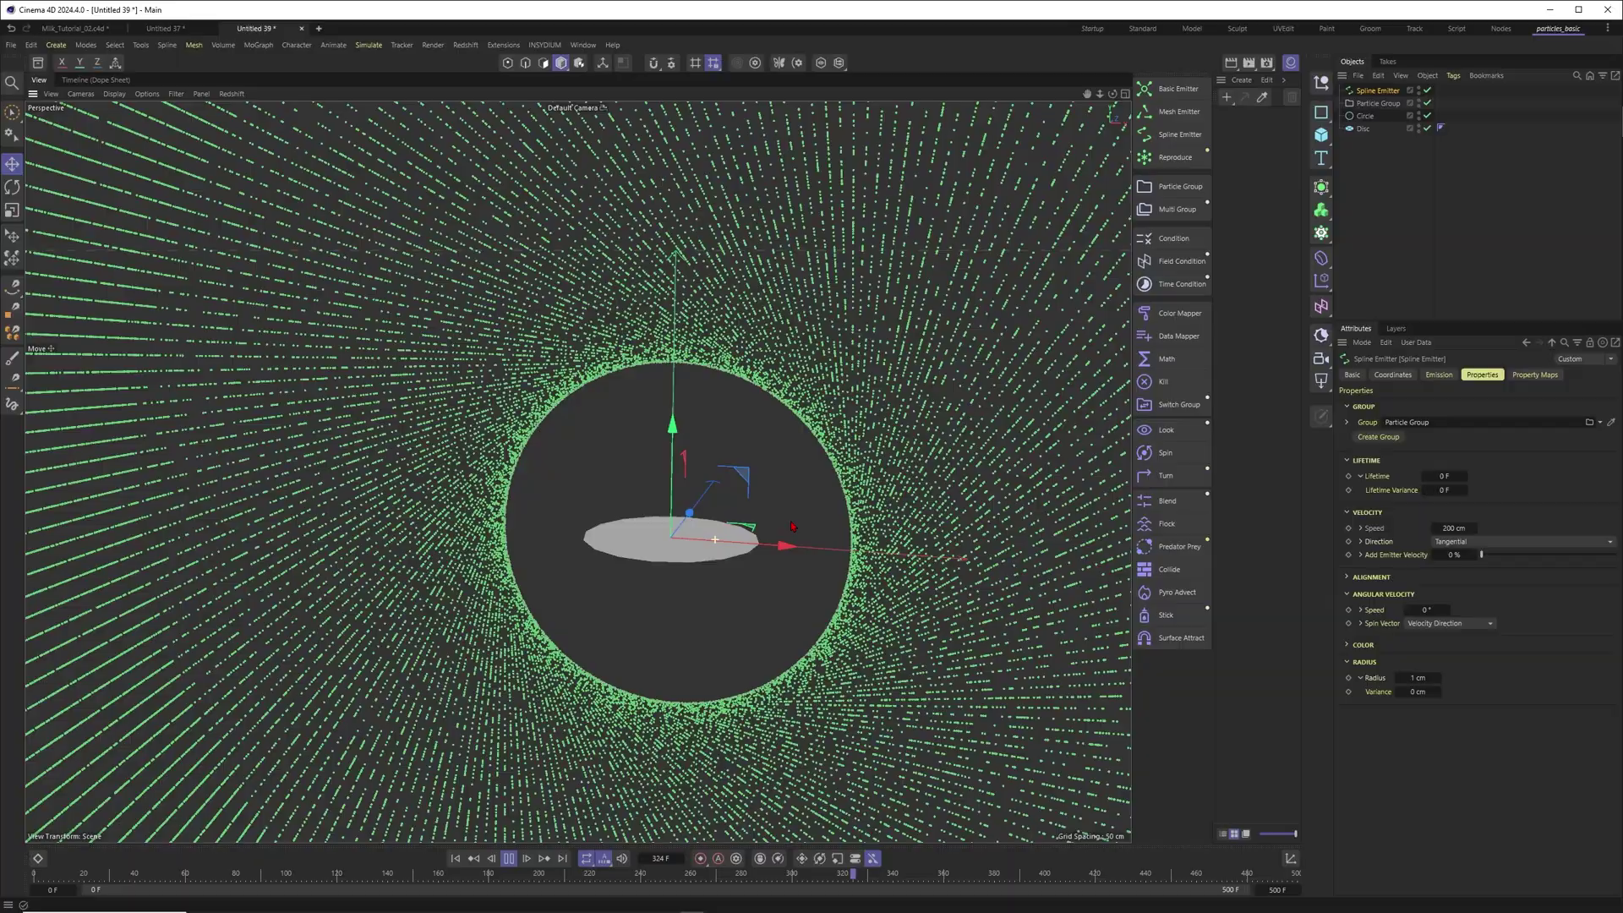
left_click_drag(688, 552, 708, 540, "alt")
scroll(707, 540, "up", 1)
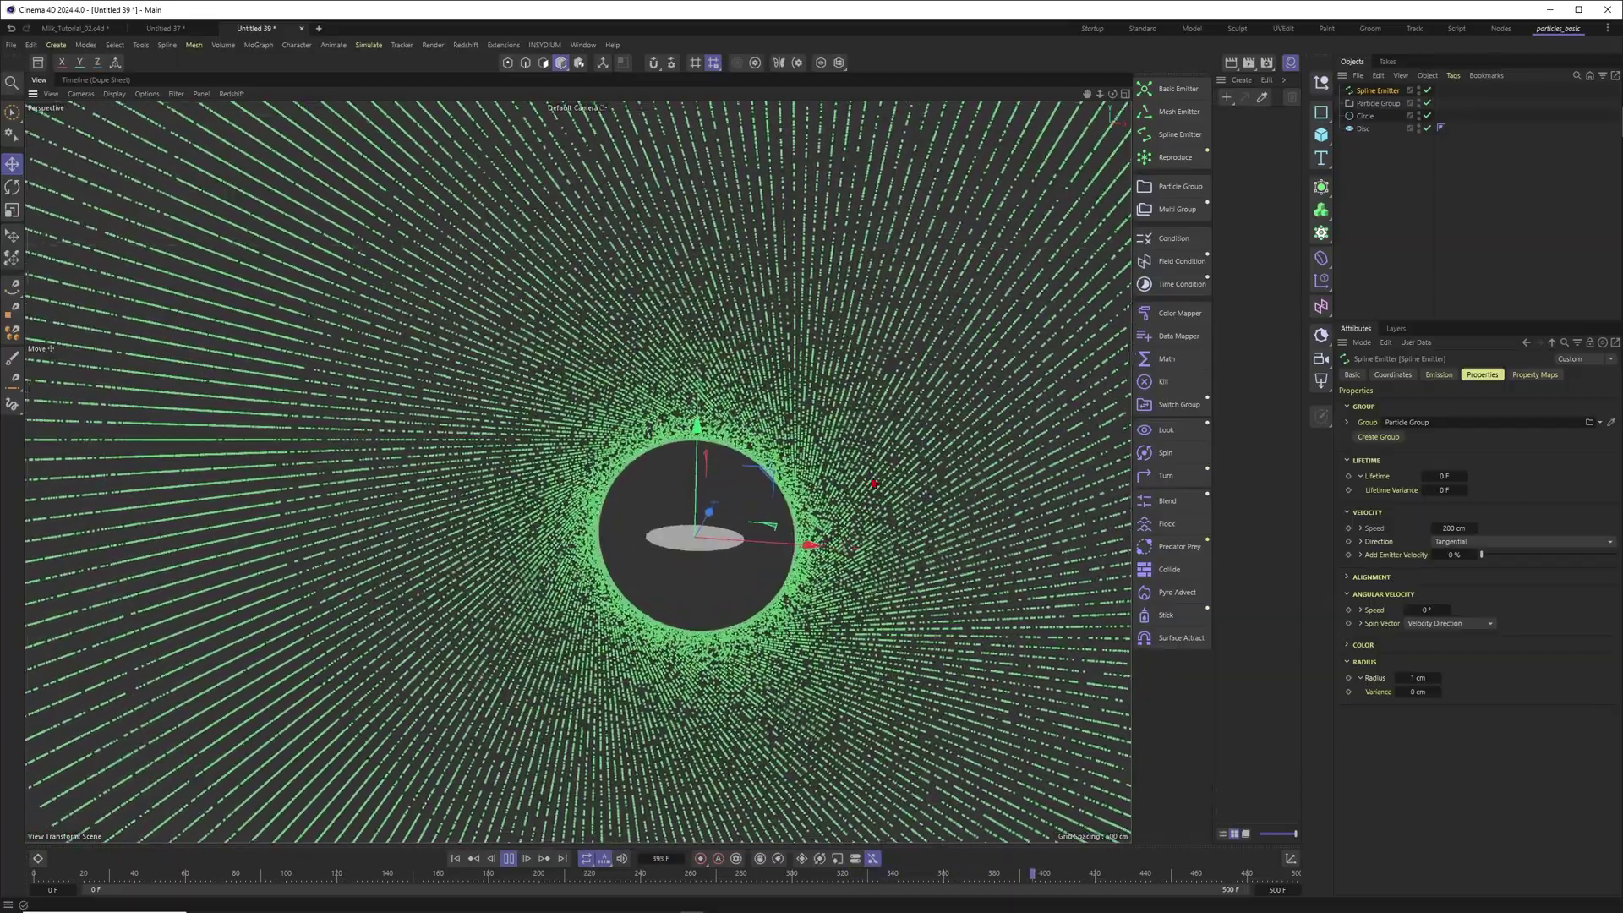
Step: Replay the simulation, stop at frame 70, and orbit down onto the spiralling ring
left_click(456, 859)
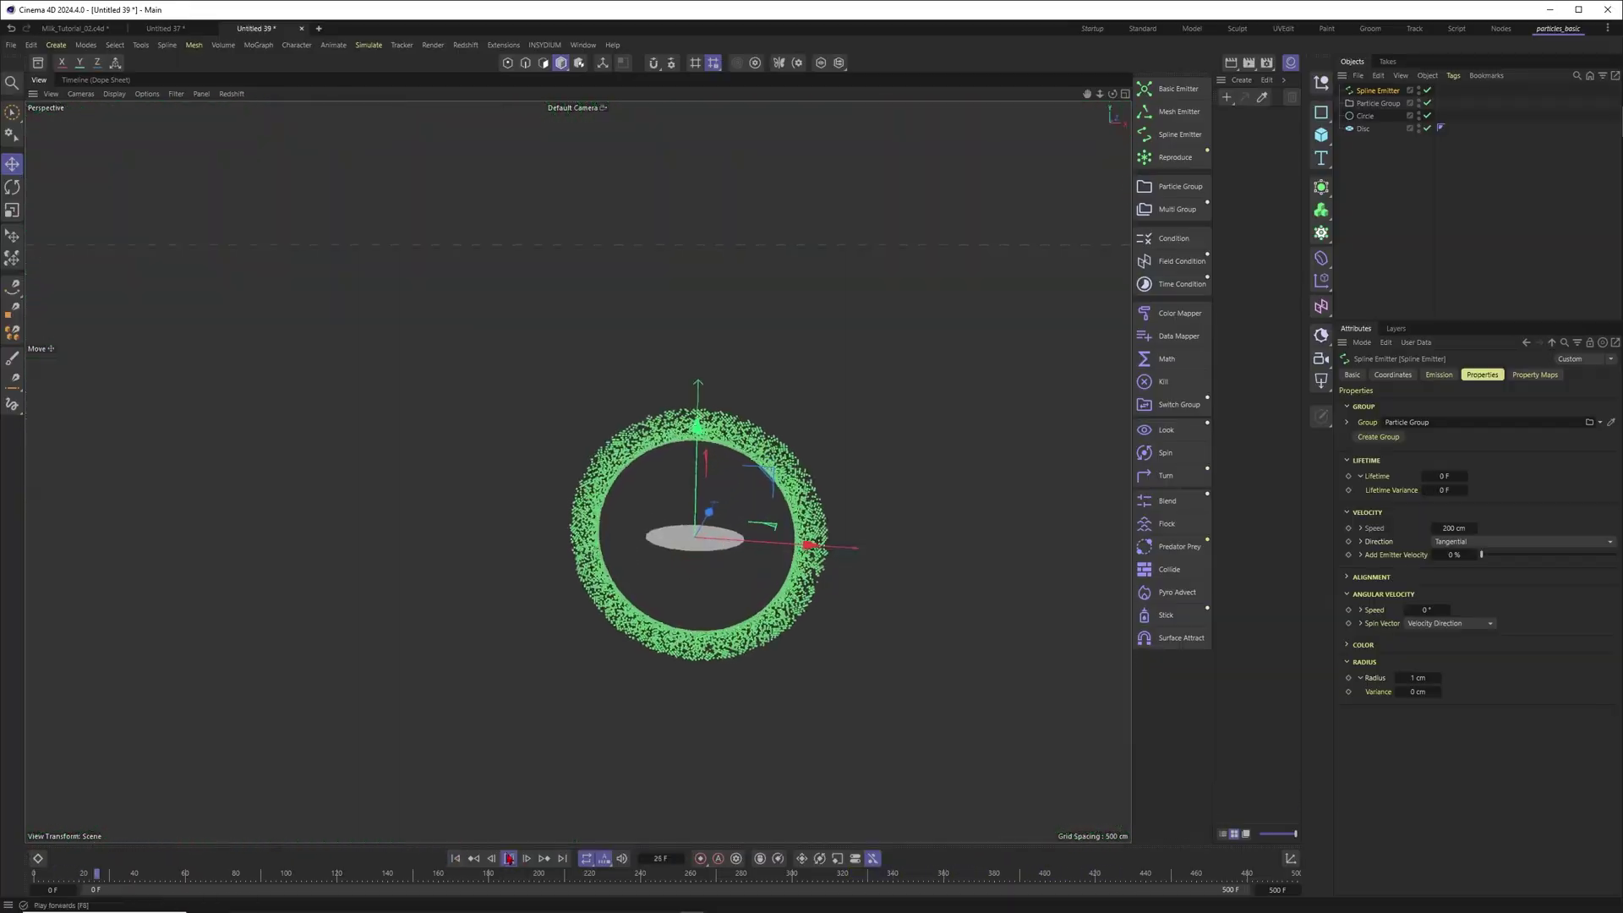
left_click(511, 858)
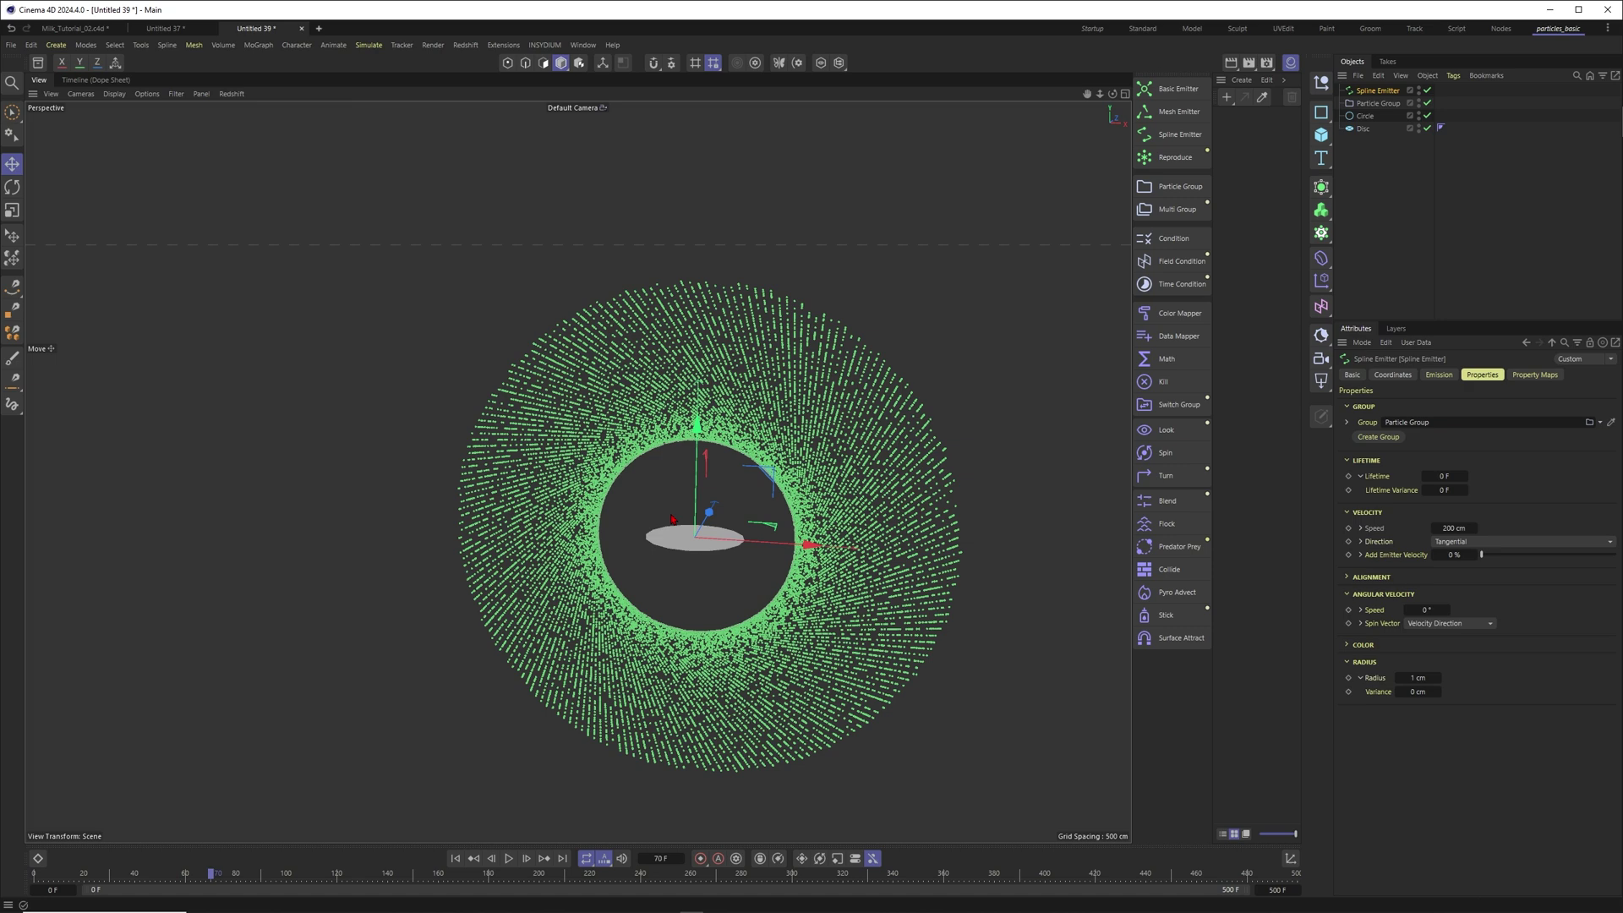
scroll(712, 488, "up", 1)
left_click_drag(711, 488, 671, 544, "alt")
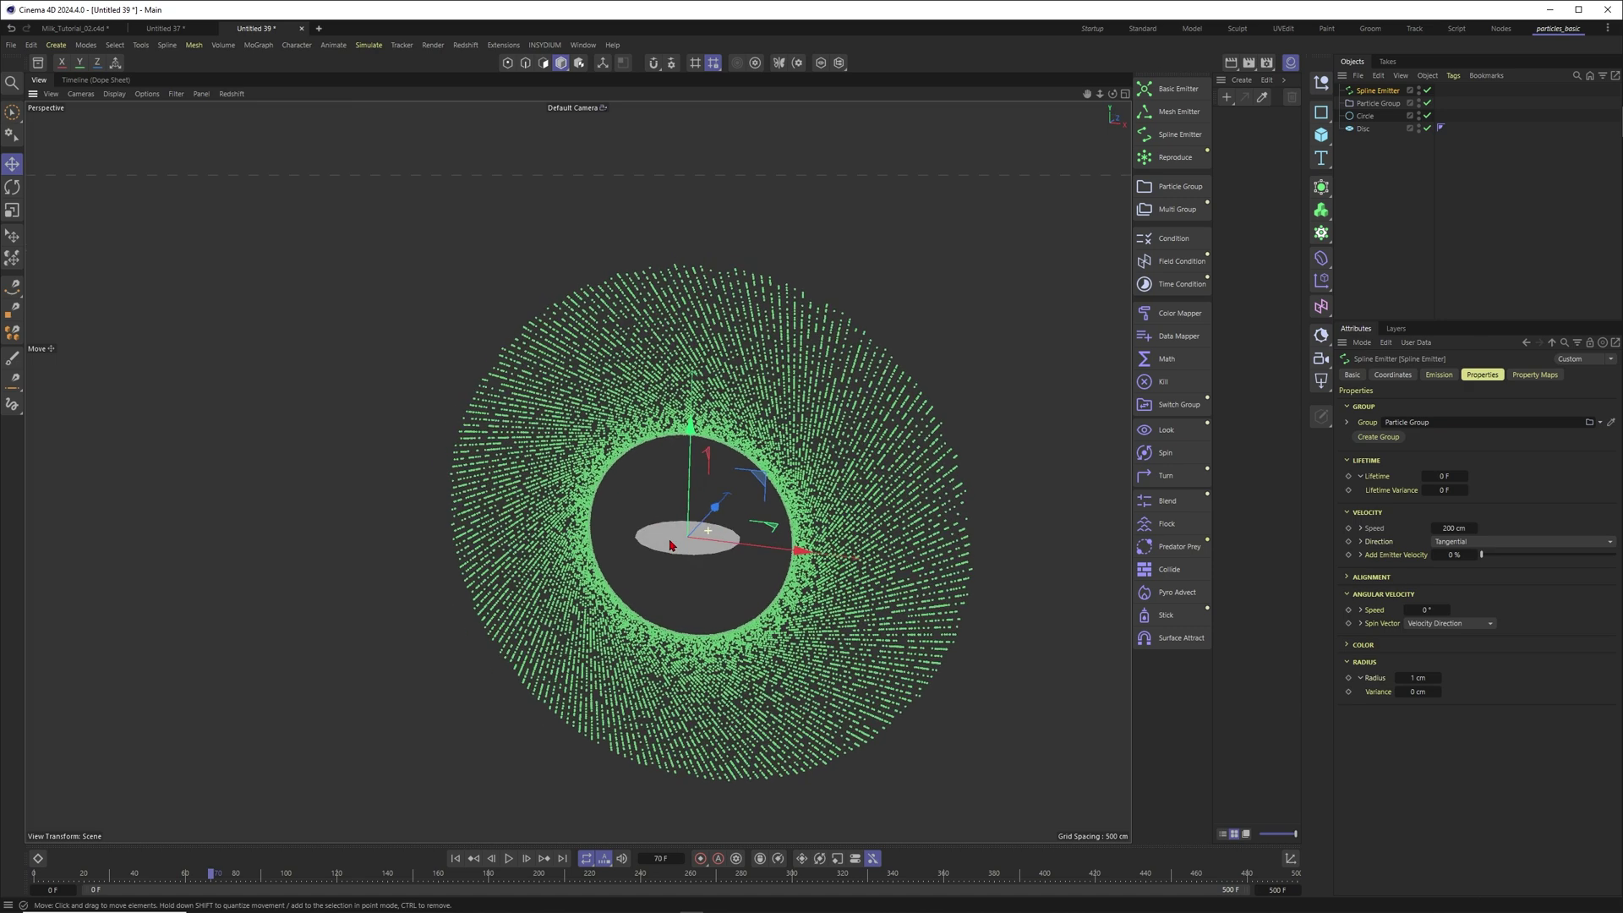
right_click_drag(671, 544, 691, 541, "alt")
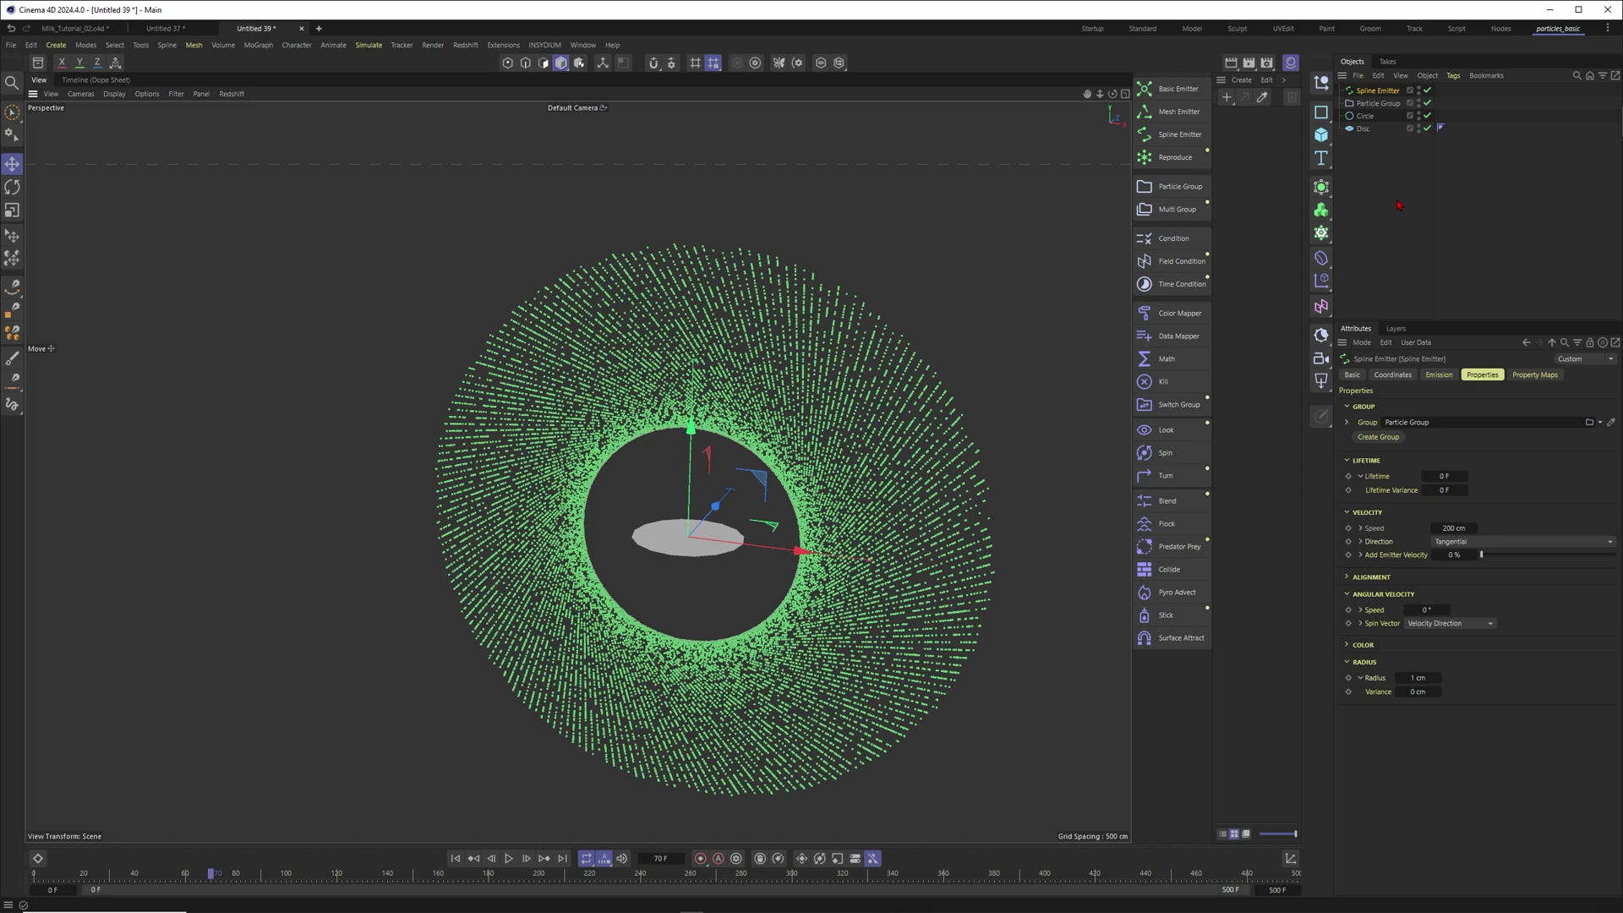
scroll(852, 507, "up", 3)
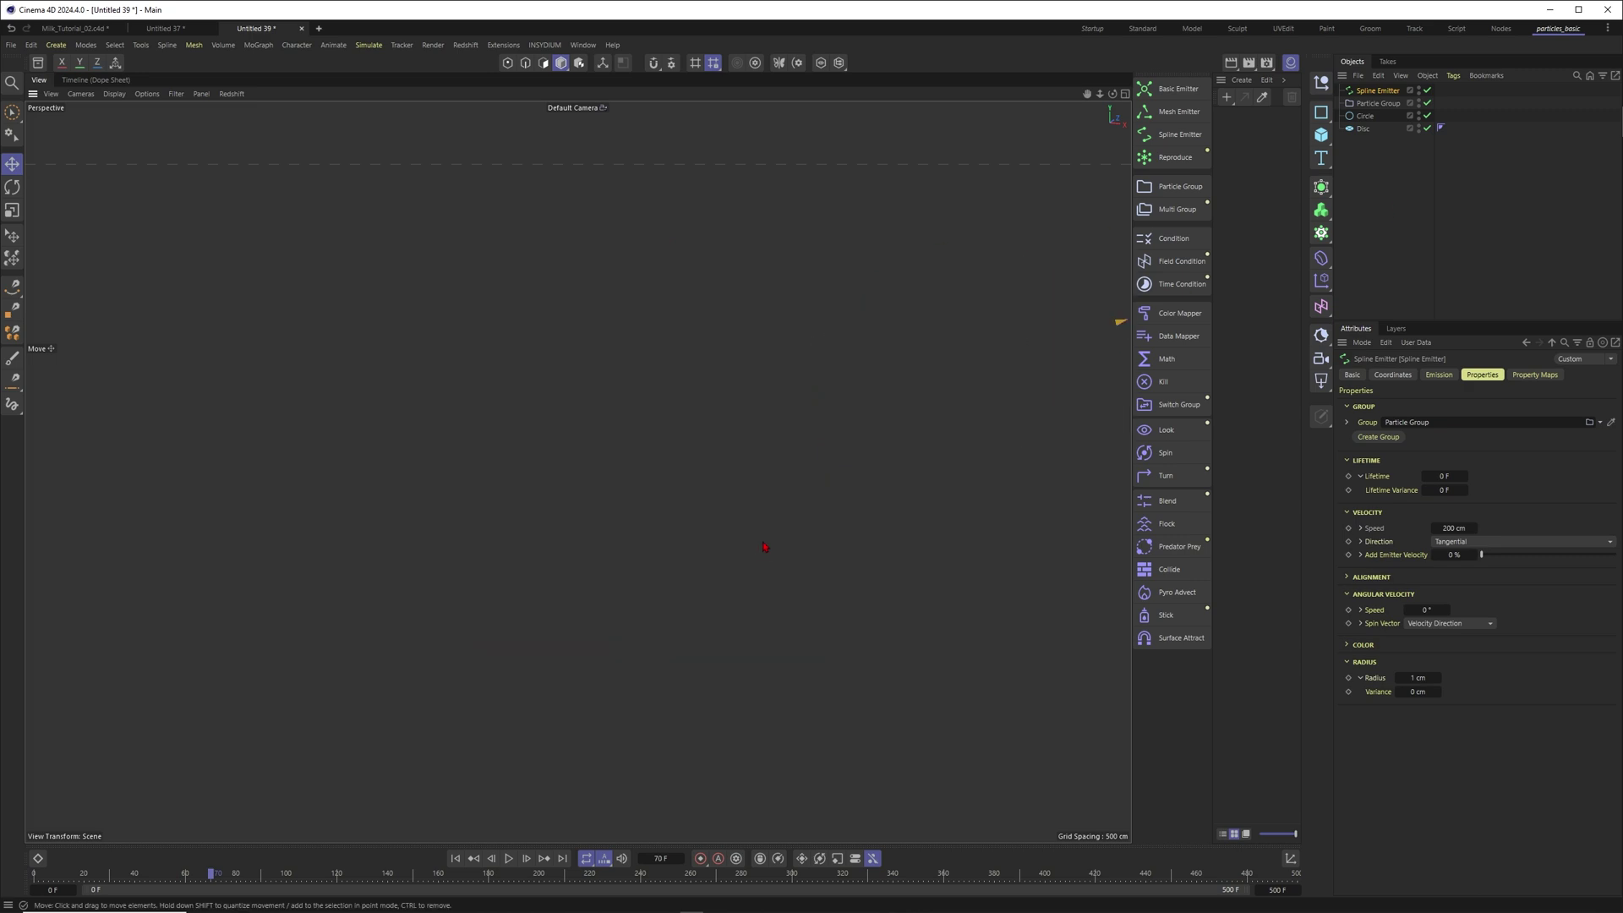
Step: Enable Draw Radius on the Particle Group; give the Spline Emitter 150 F lifetime and 5 cm radius
left_click(1383, 104)
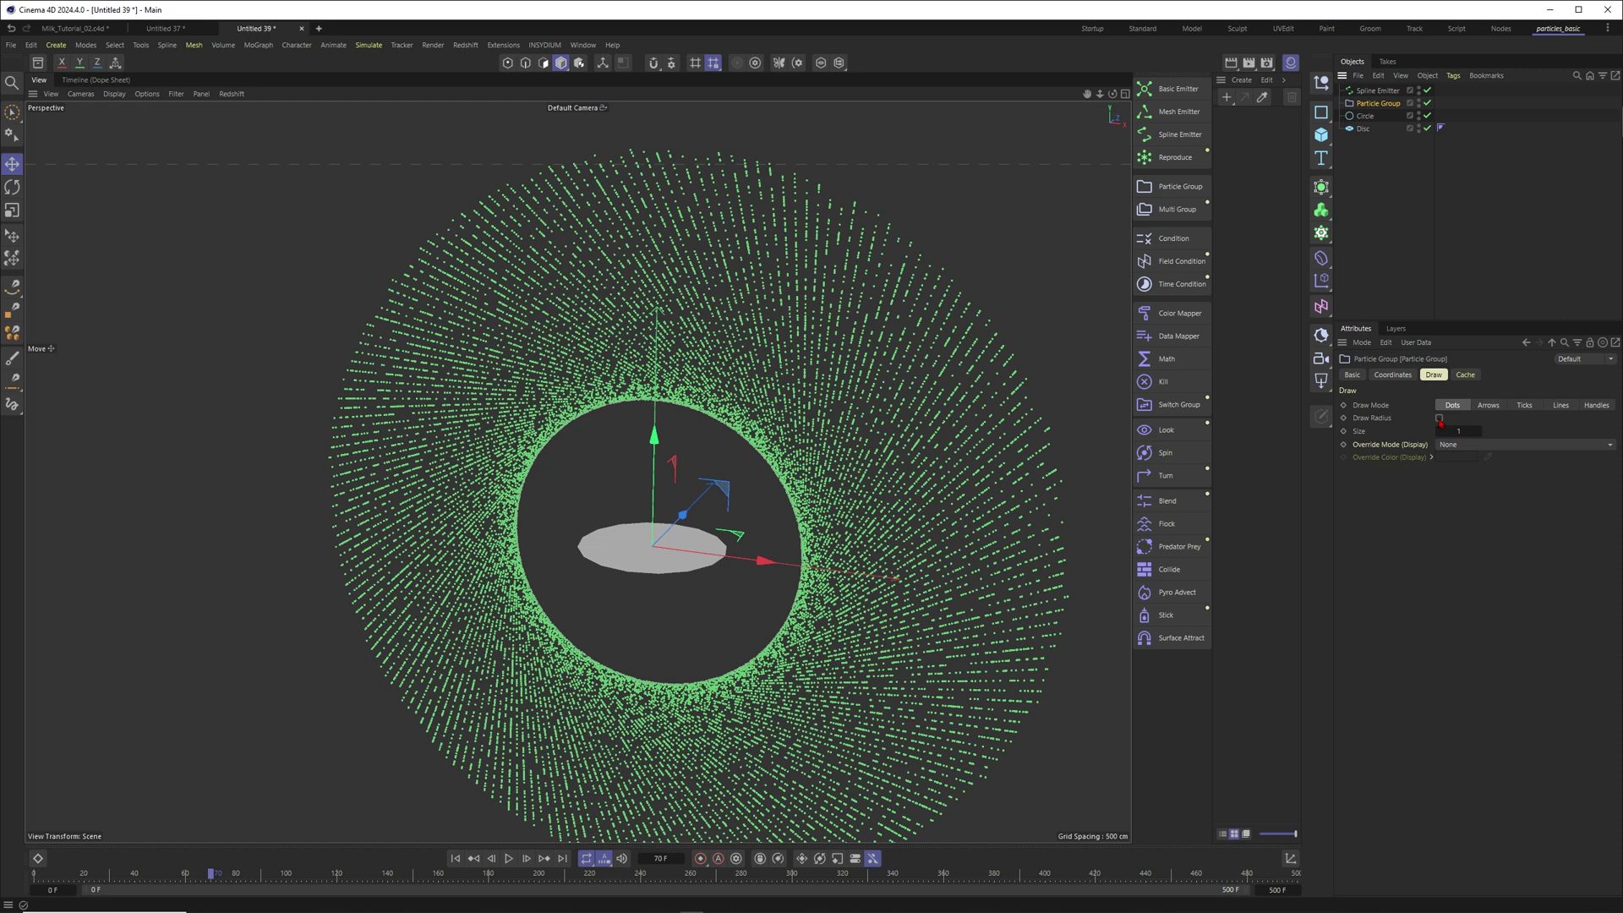
left_click(1440, 418)
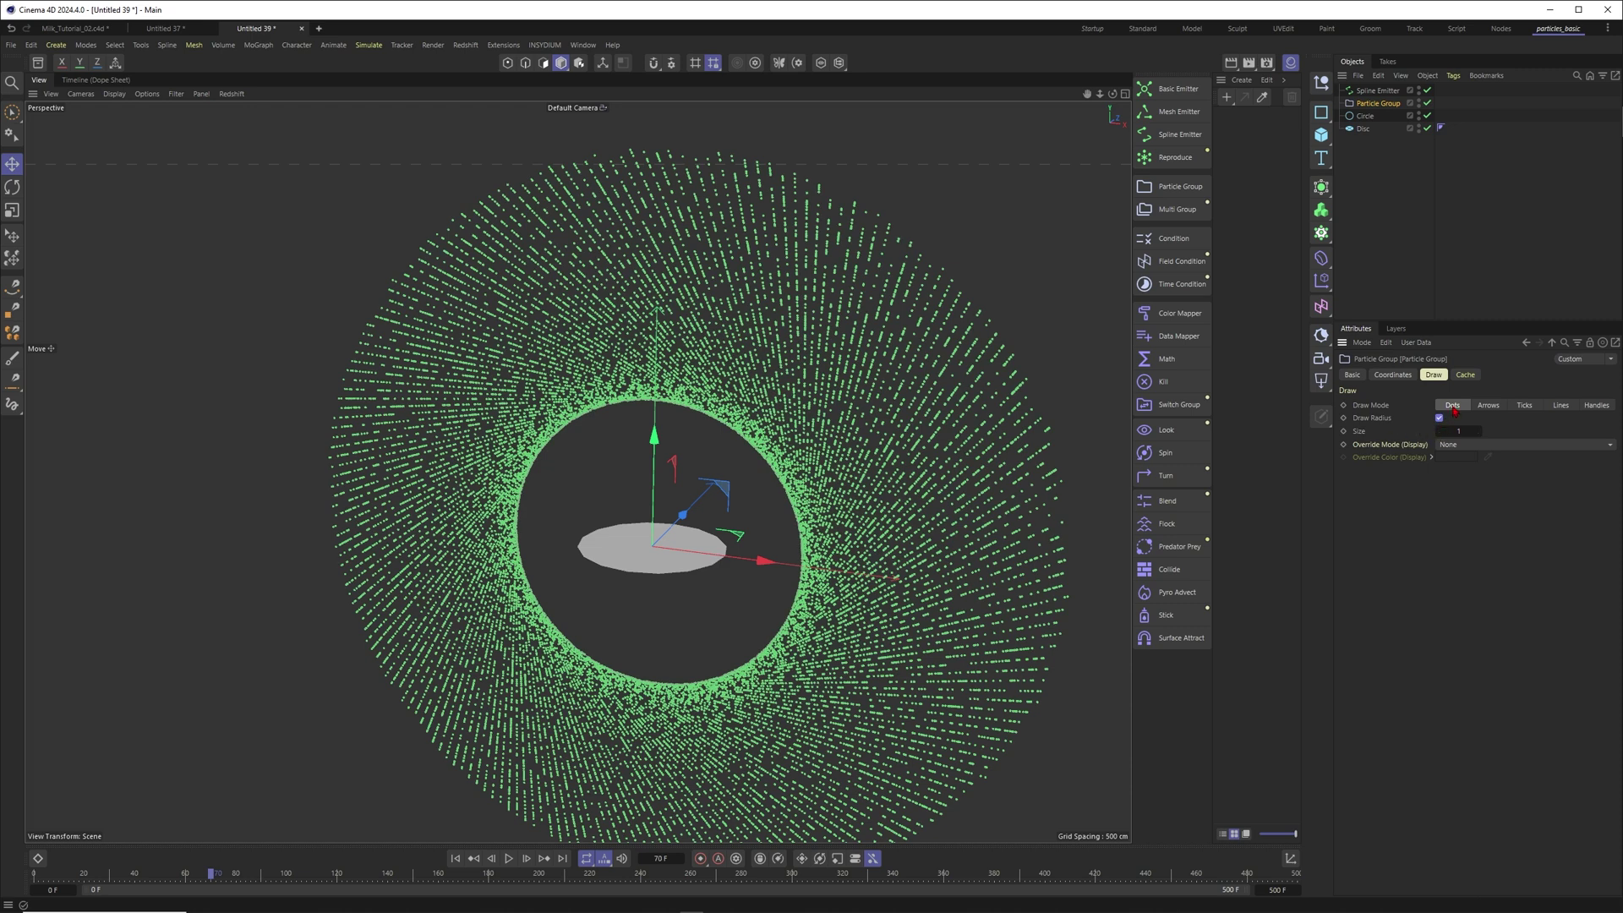
left_click(1372, 157)
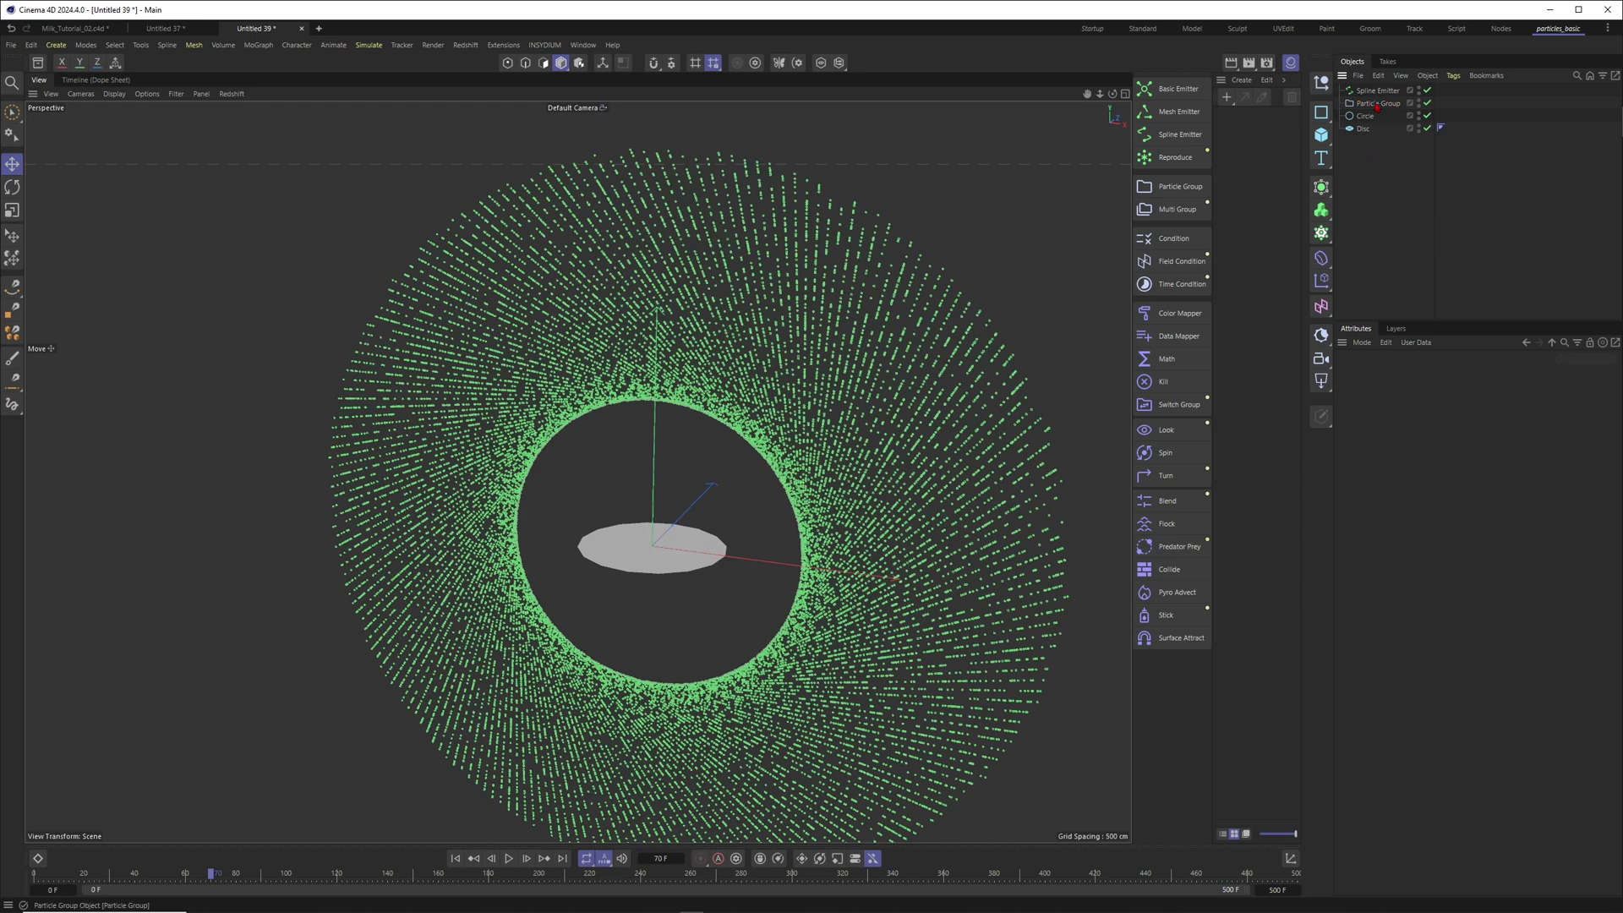
left_click(1378, 90)
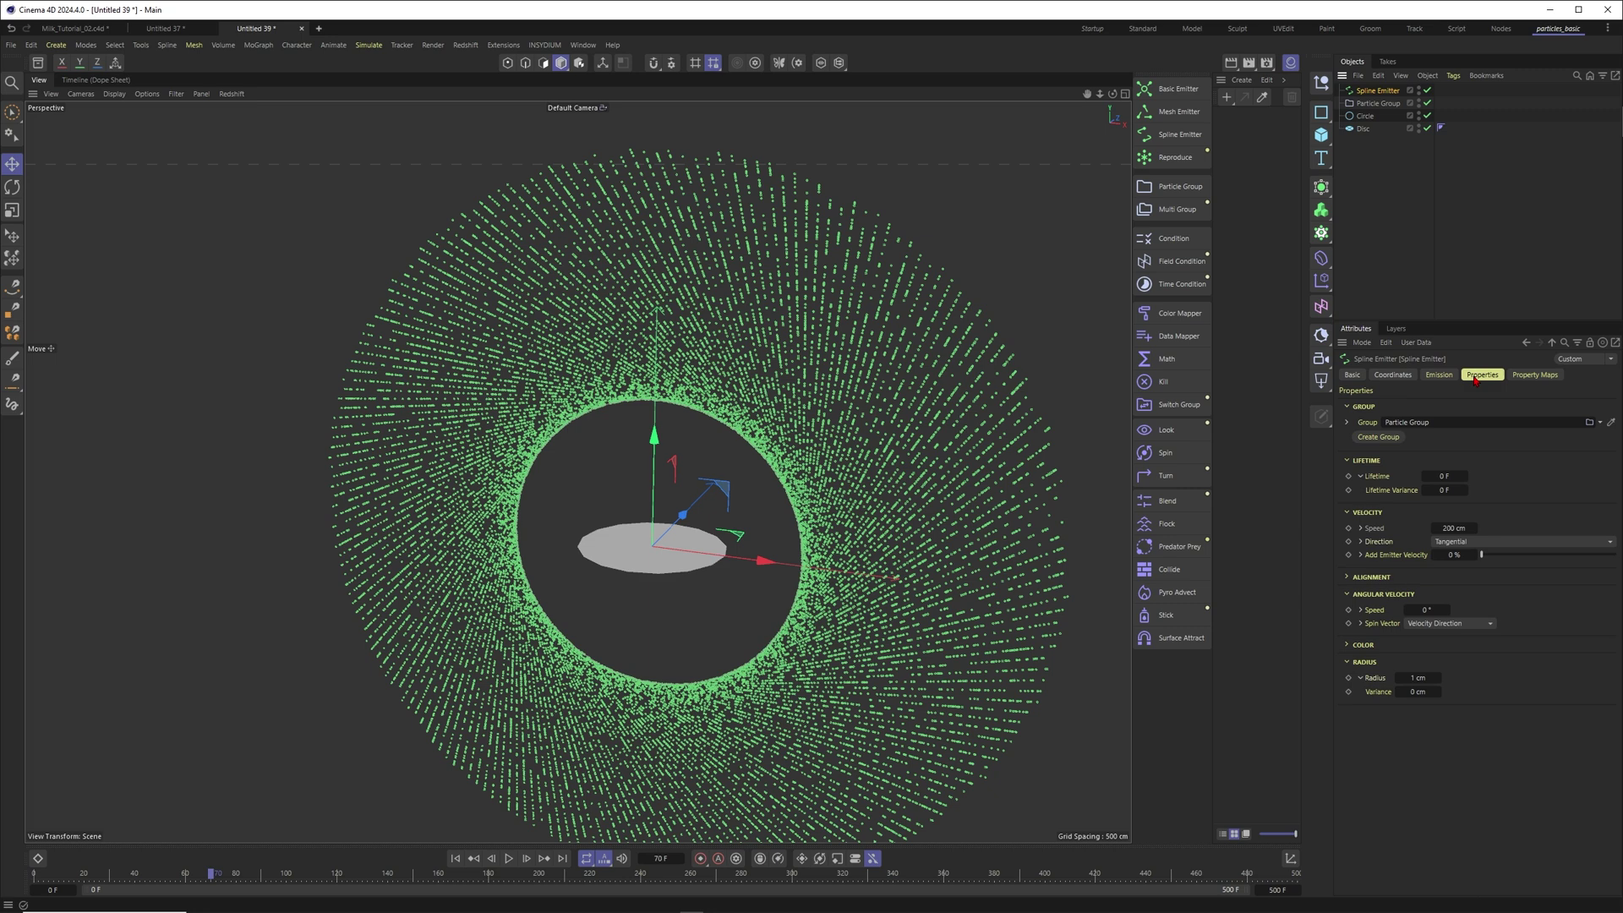
left_click(1438, 375)
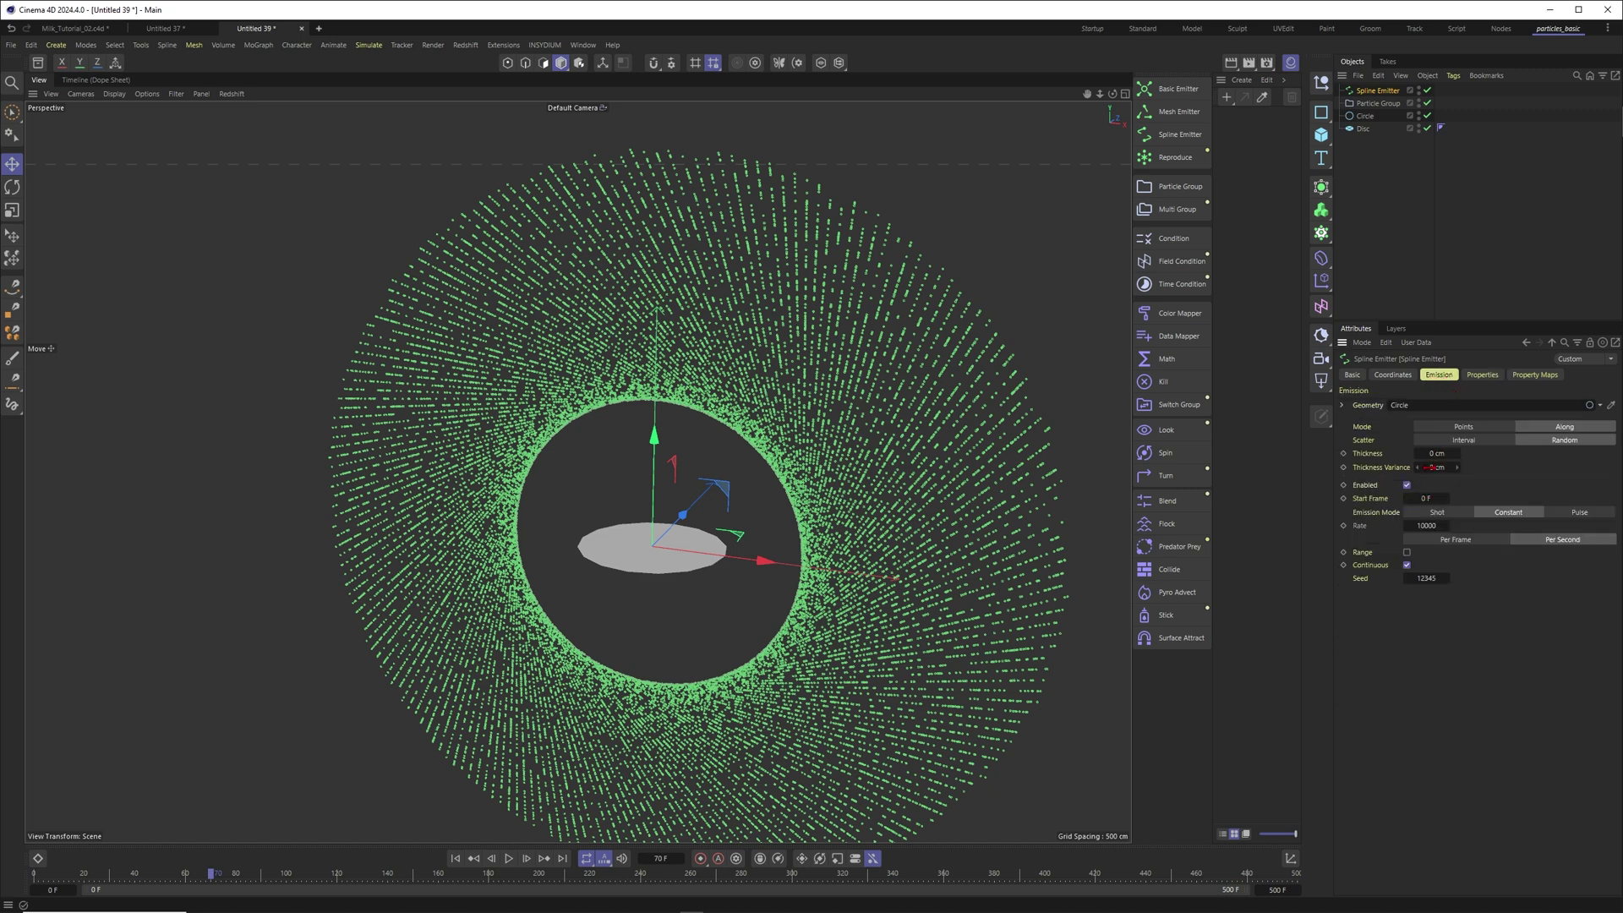
left_click(1471, 374)
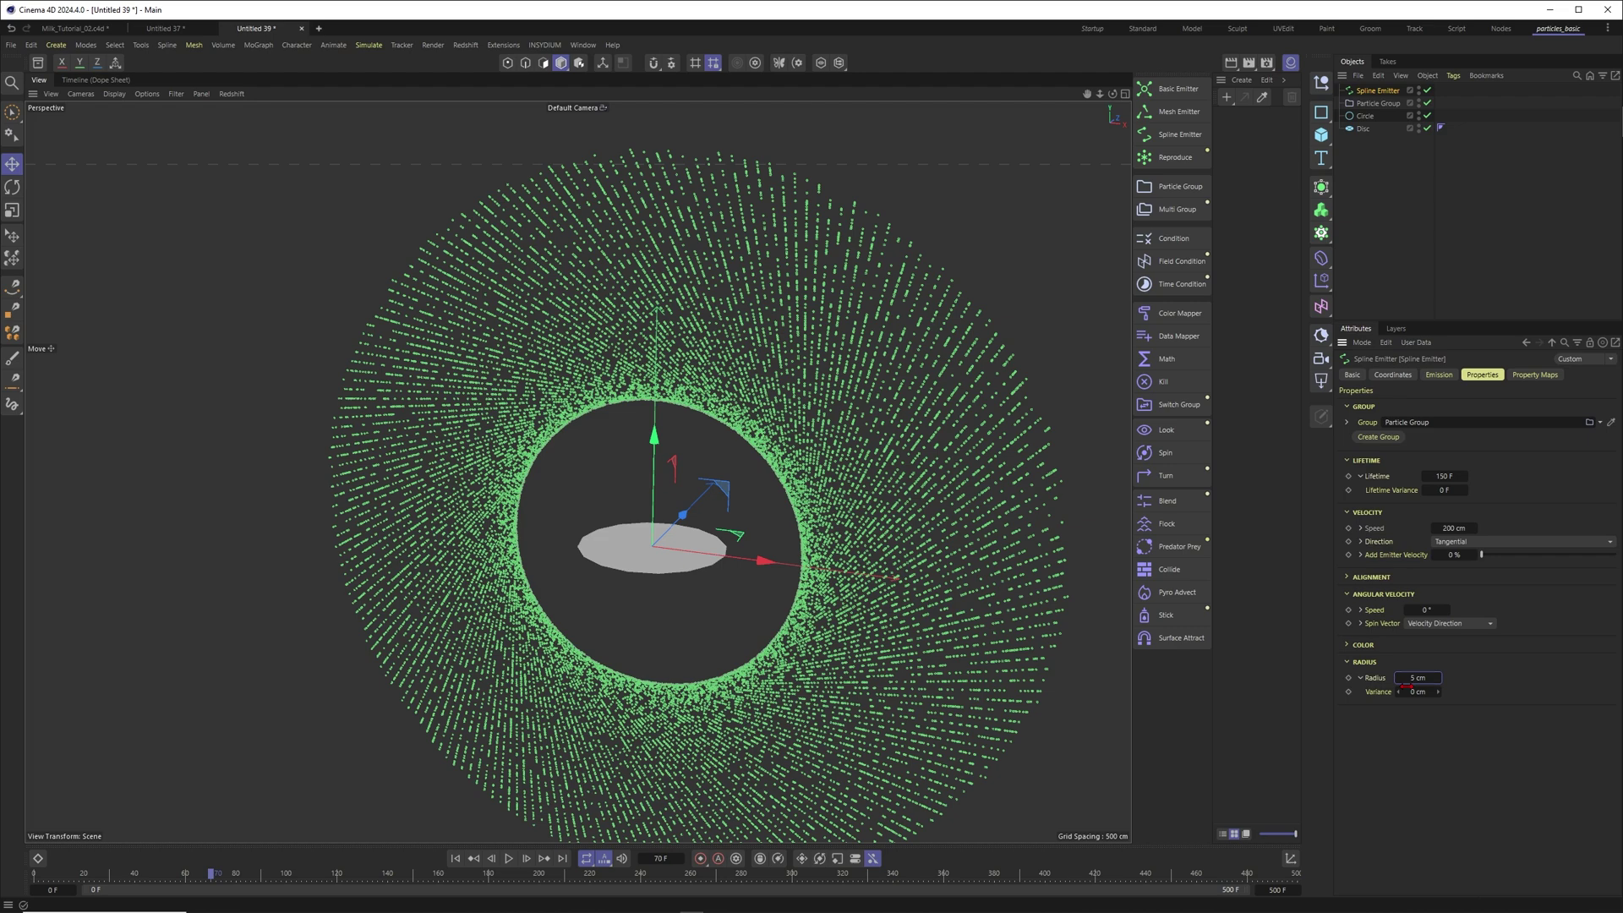
Step: Replay the simulation and stop at frame 274 to view the dense pinwheel disc
left_click(455, 858)
left_click(508, 858)
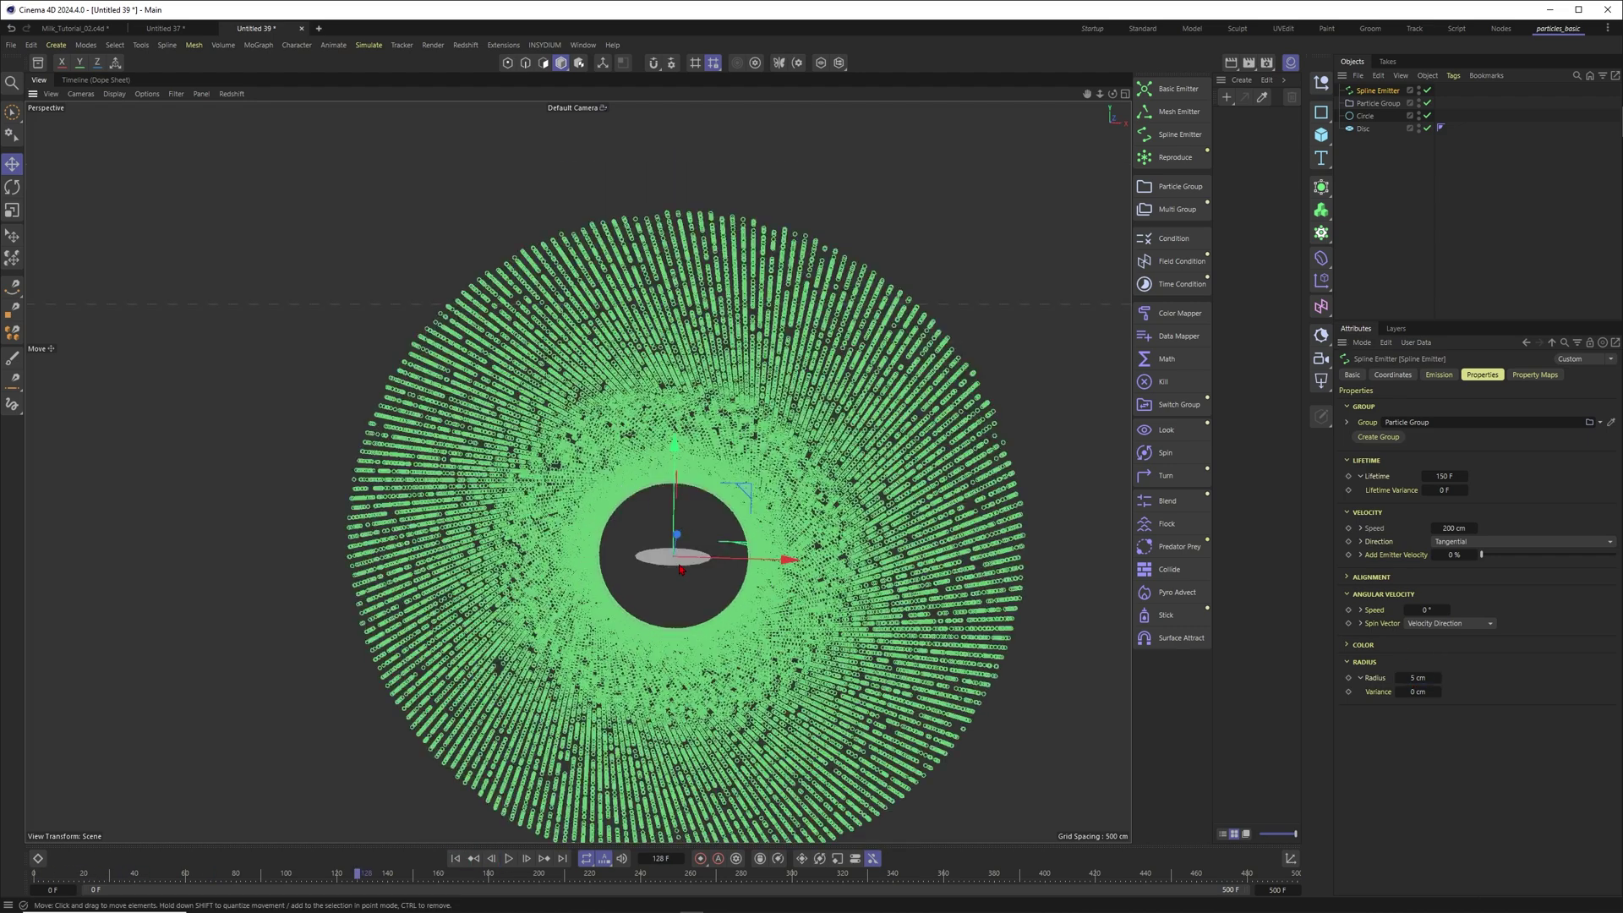
mouse_move(778, 435)
left_mouse_down("alt")
mouse_move(738, 451)
mouse_move(800, 421)
left_mouse_up("alt")
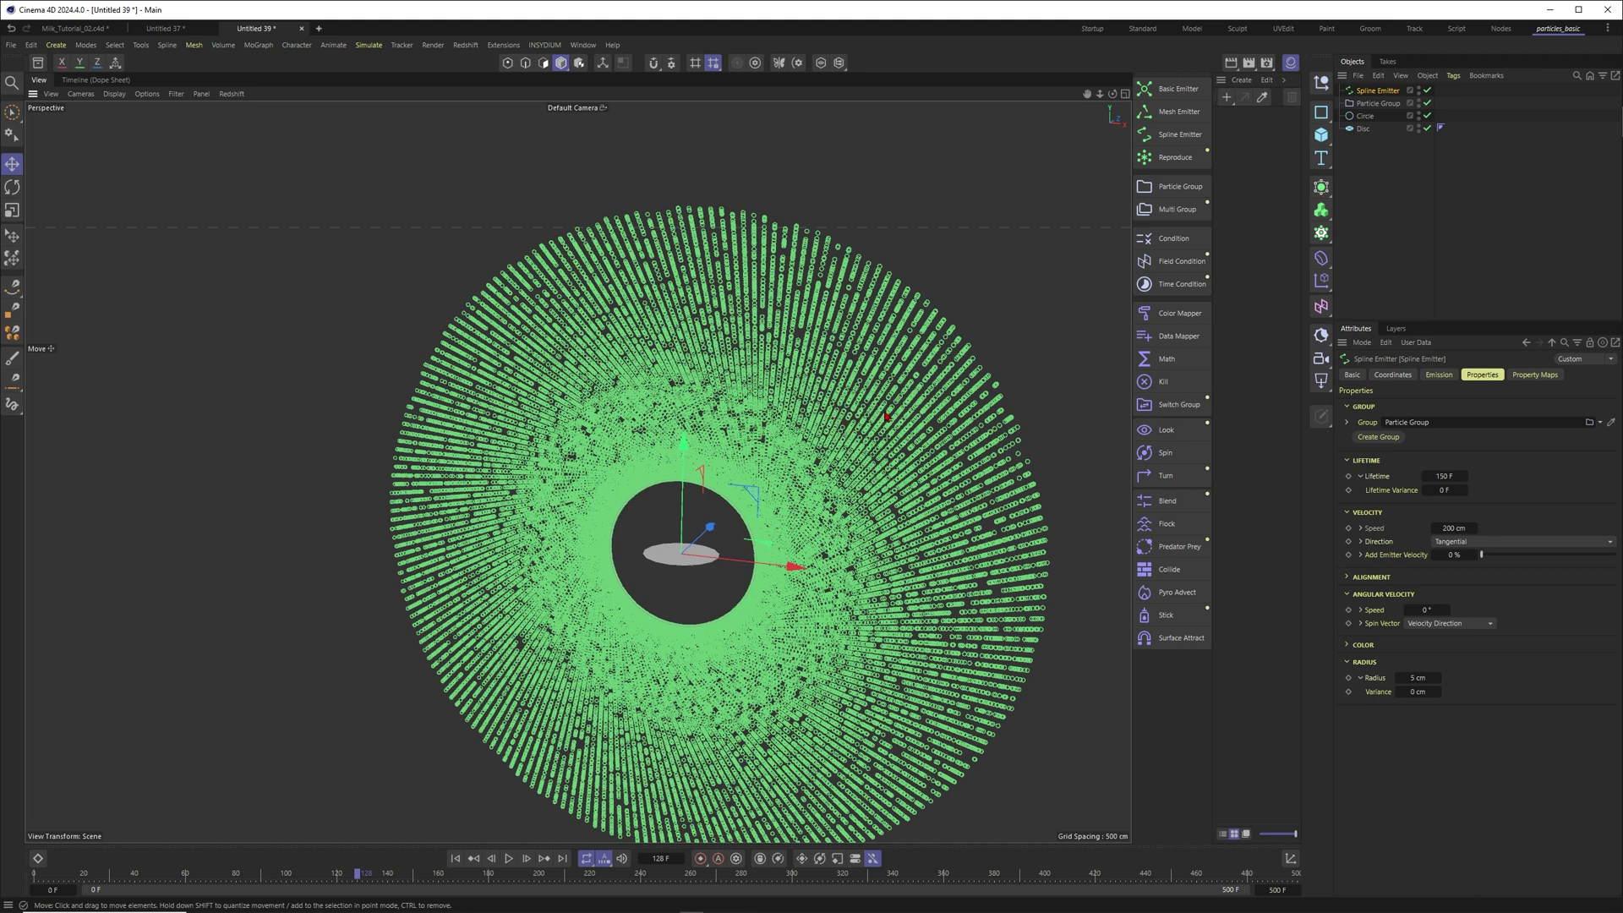
left_click(456, 859)
left_click(509, 859)
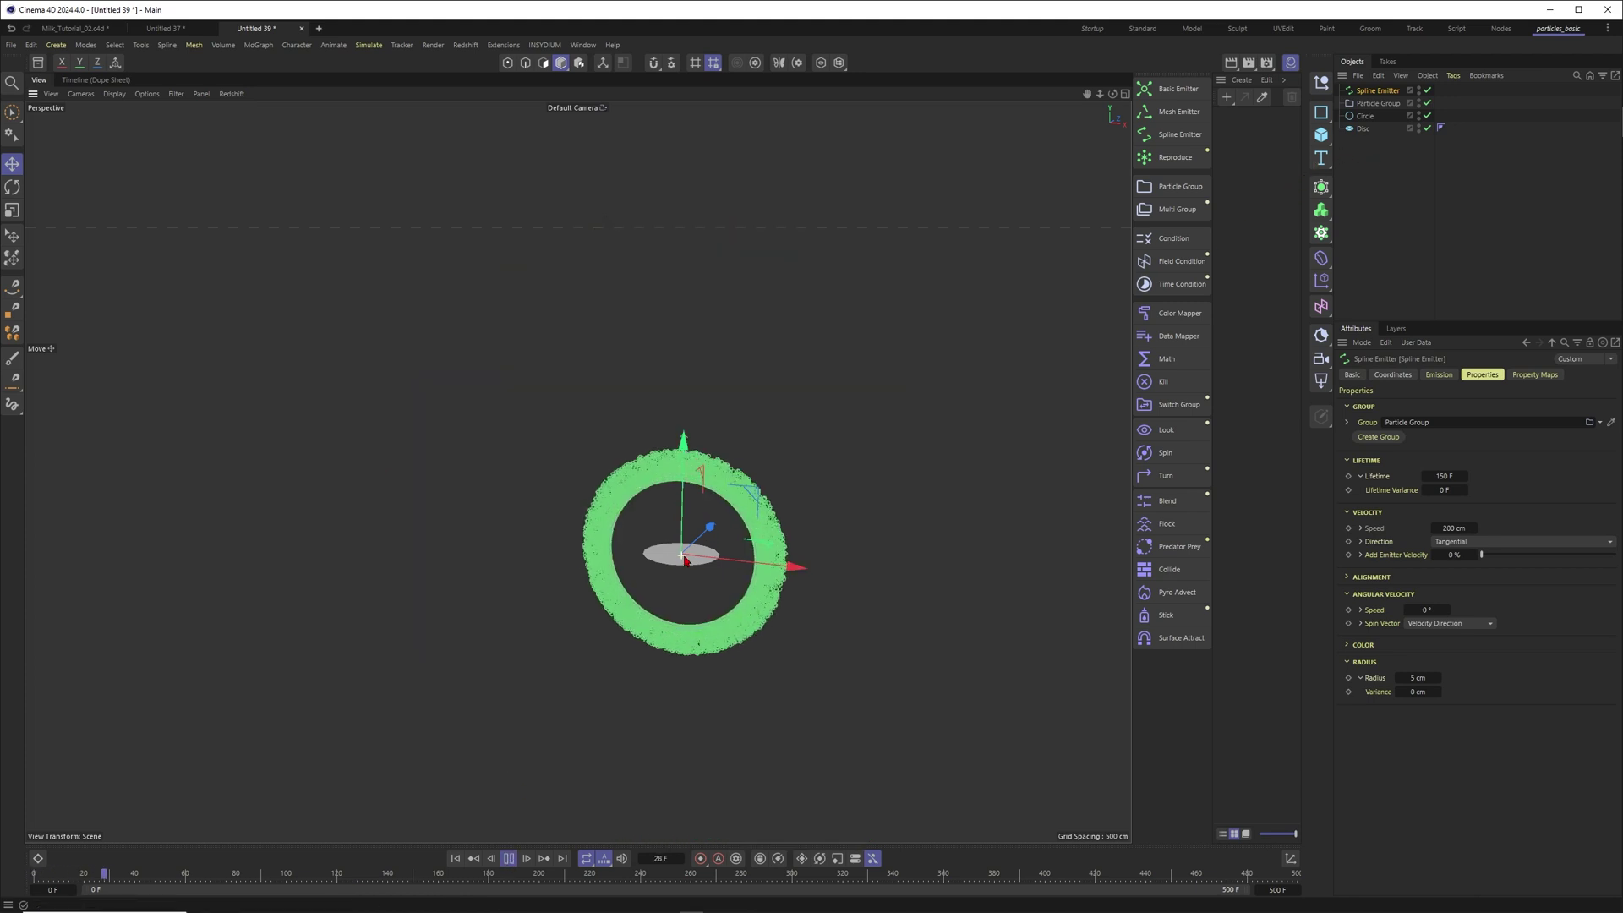
left_click_drag(685, 560, 695, 557, "alt")
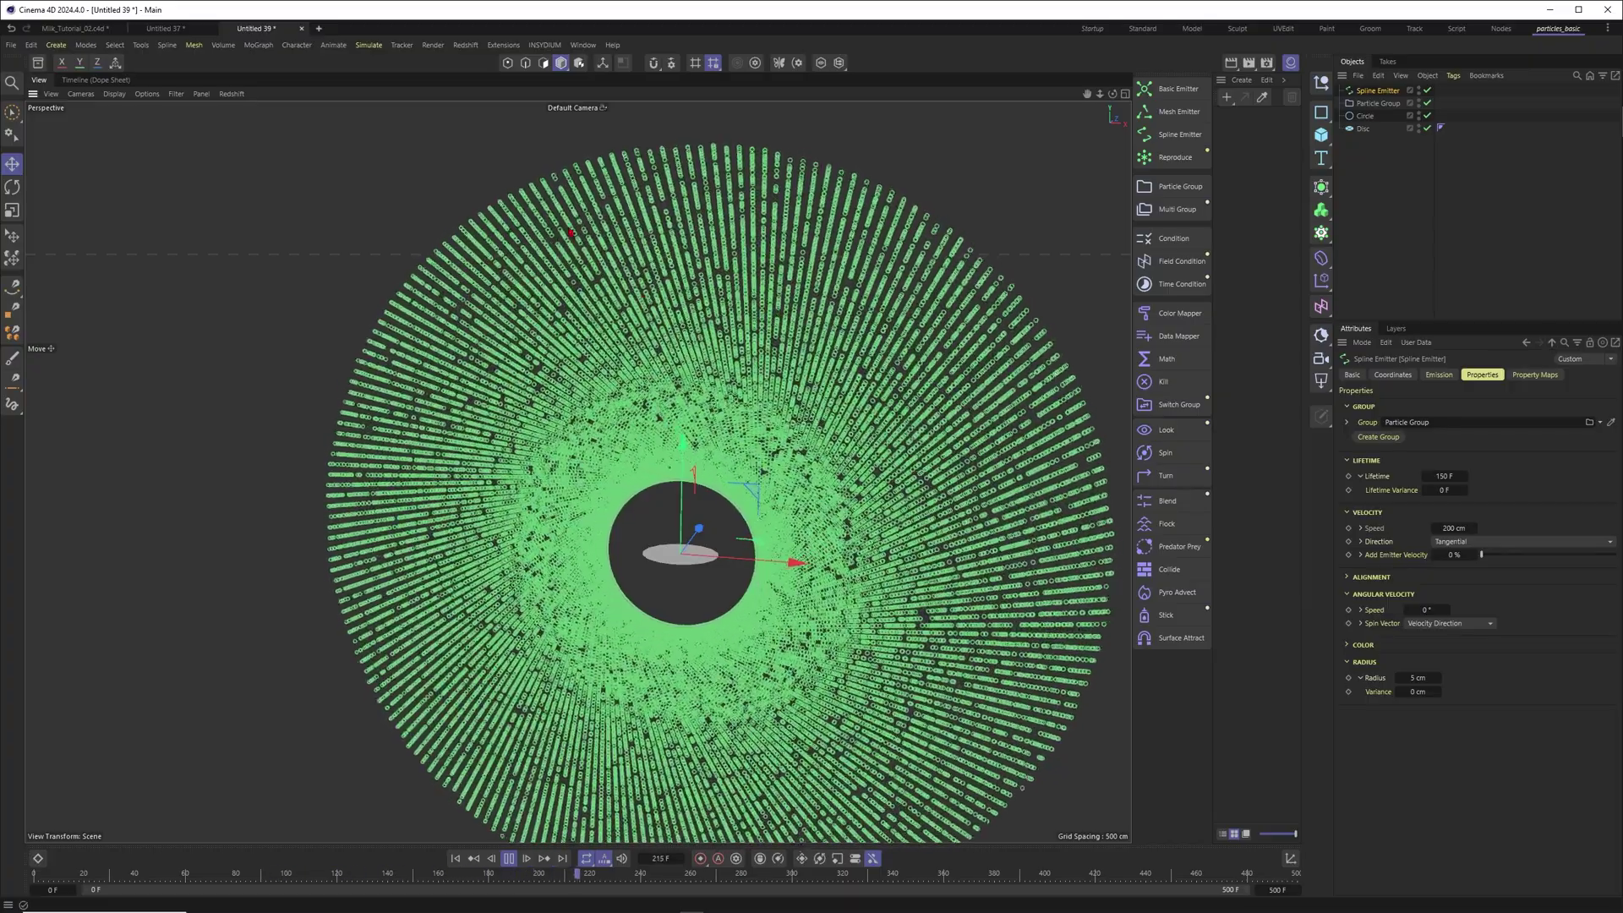
left_click(509, 858)
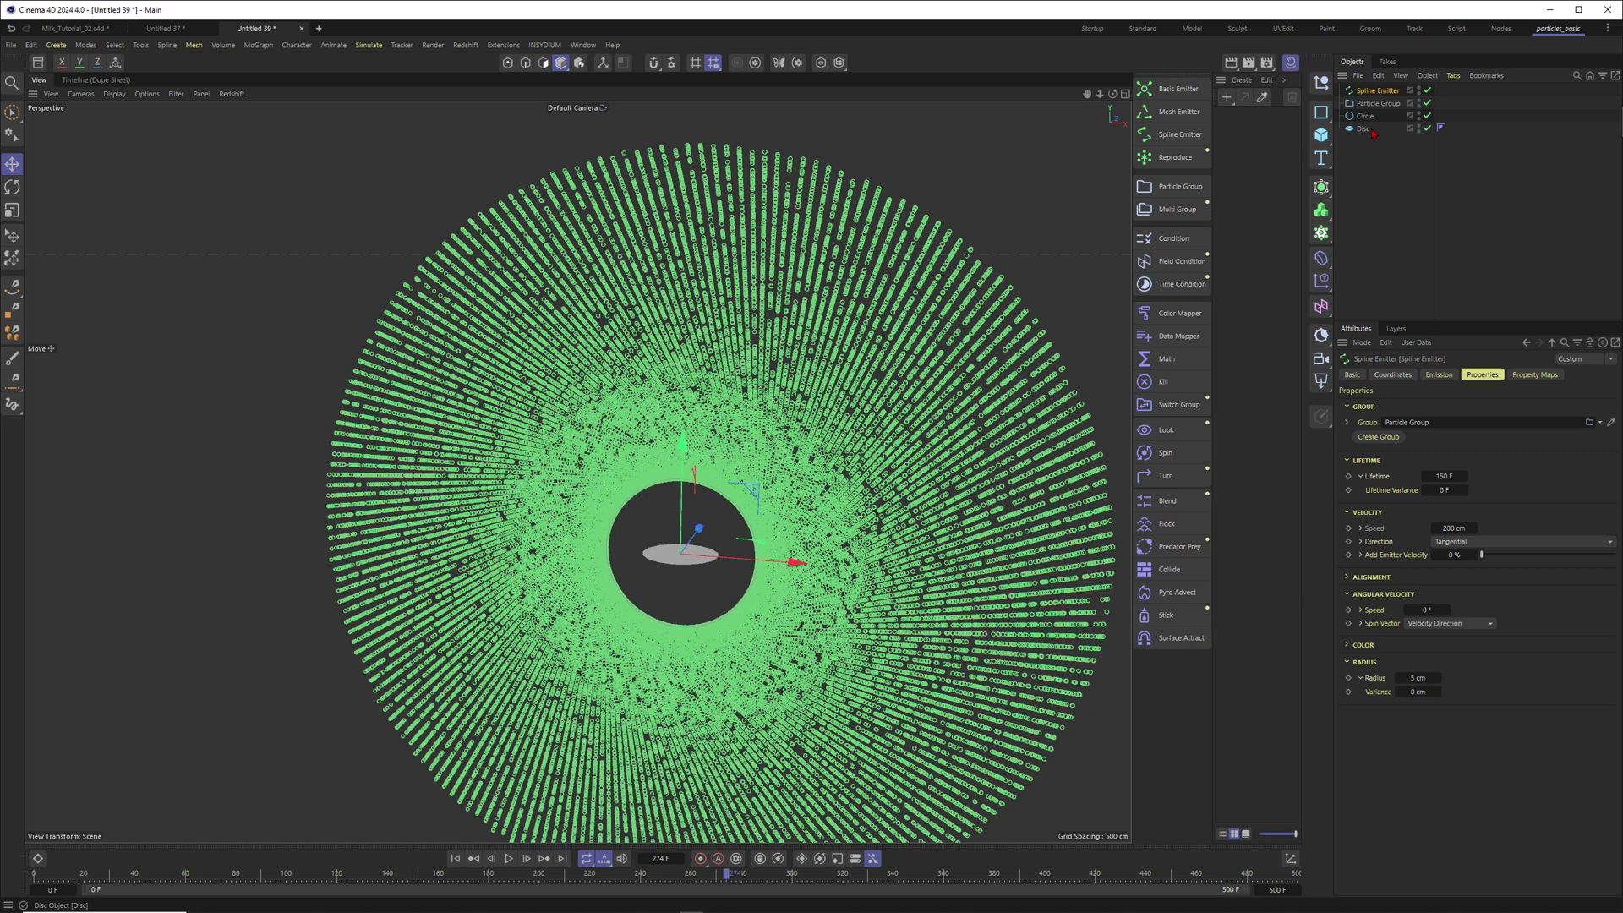
Step: Add a Data Mapper mapping age up to 150 F onto Radius with Upper Out 3 cm
left_click(1178, 335)
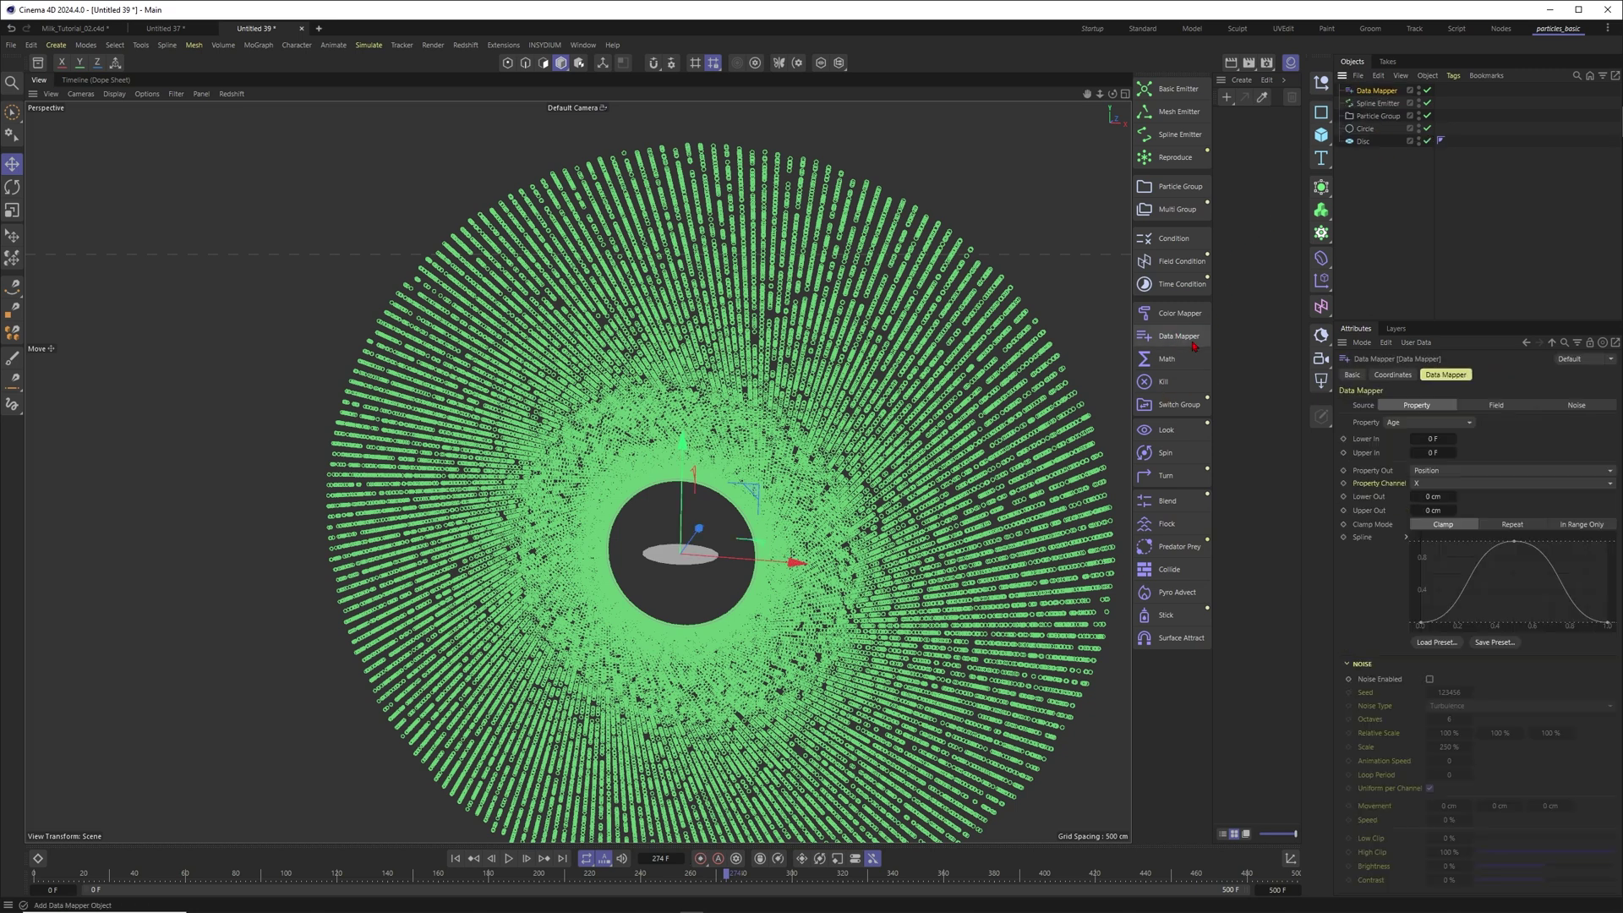
double_click(1433, 453)
type("150")
key("Return")
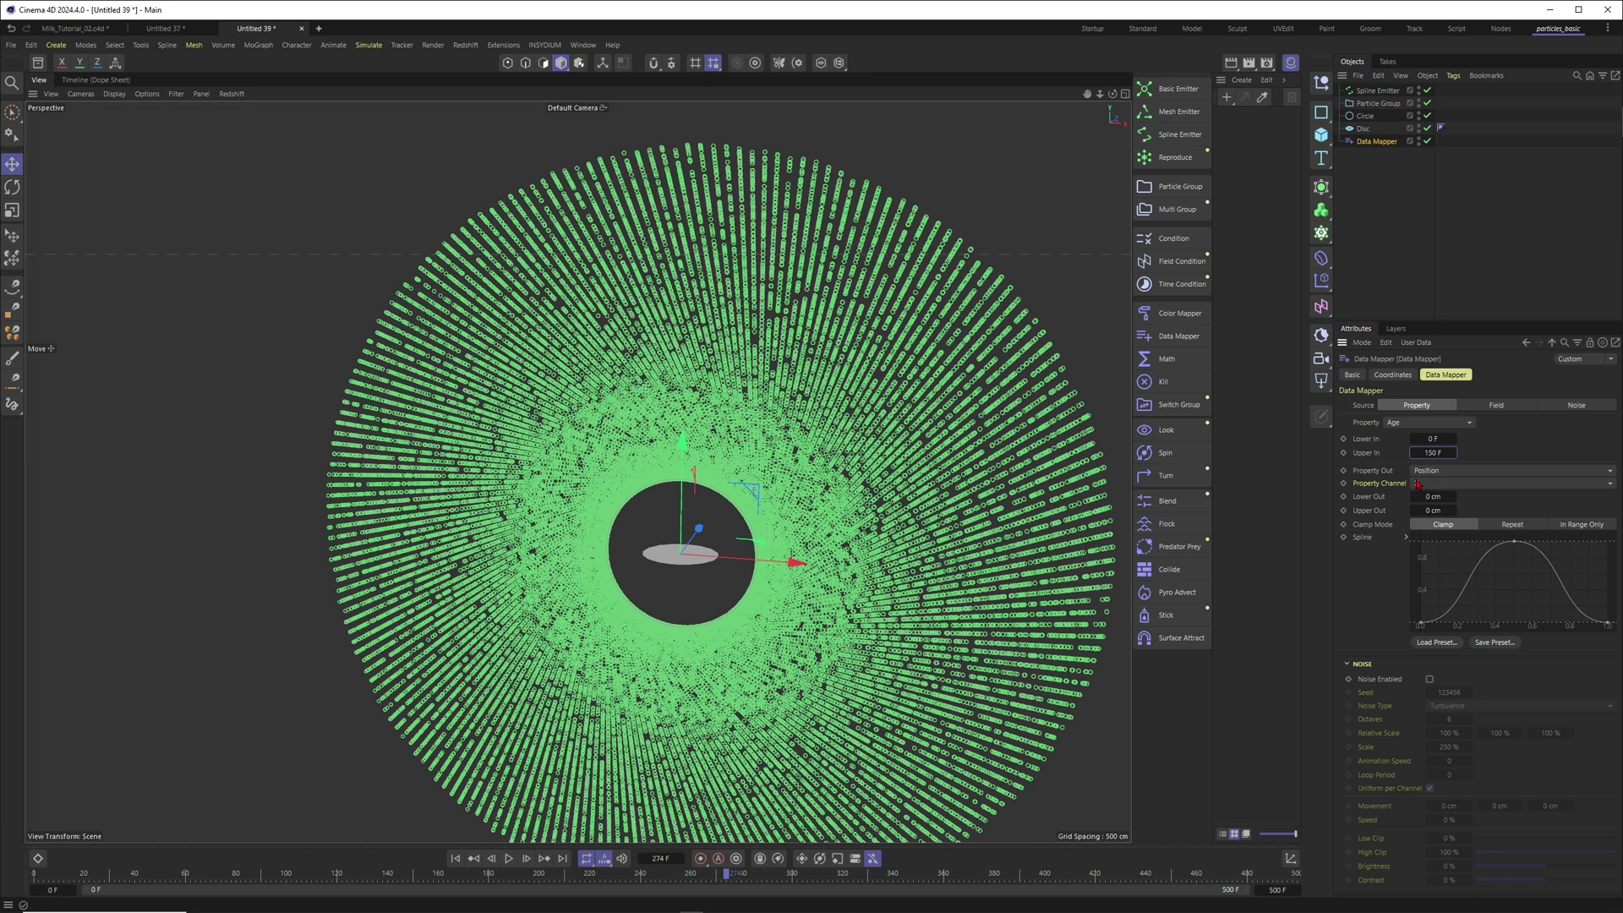
left_click(1431, 472)
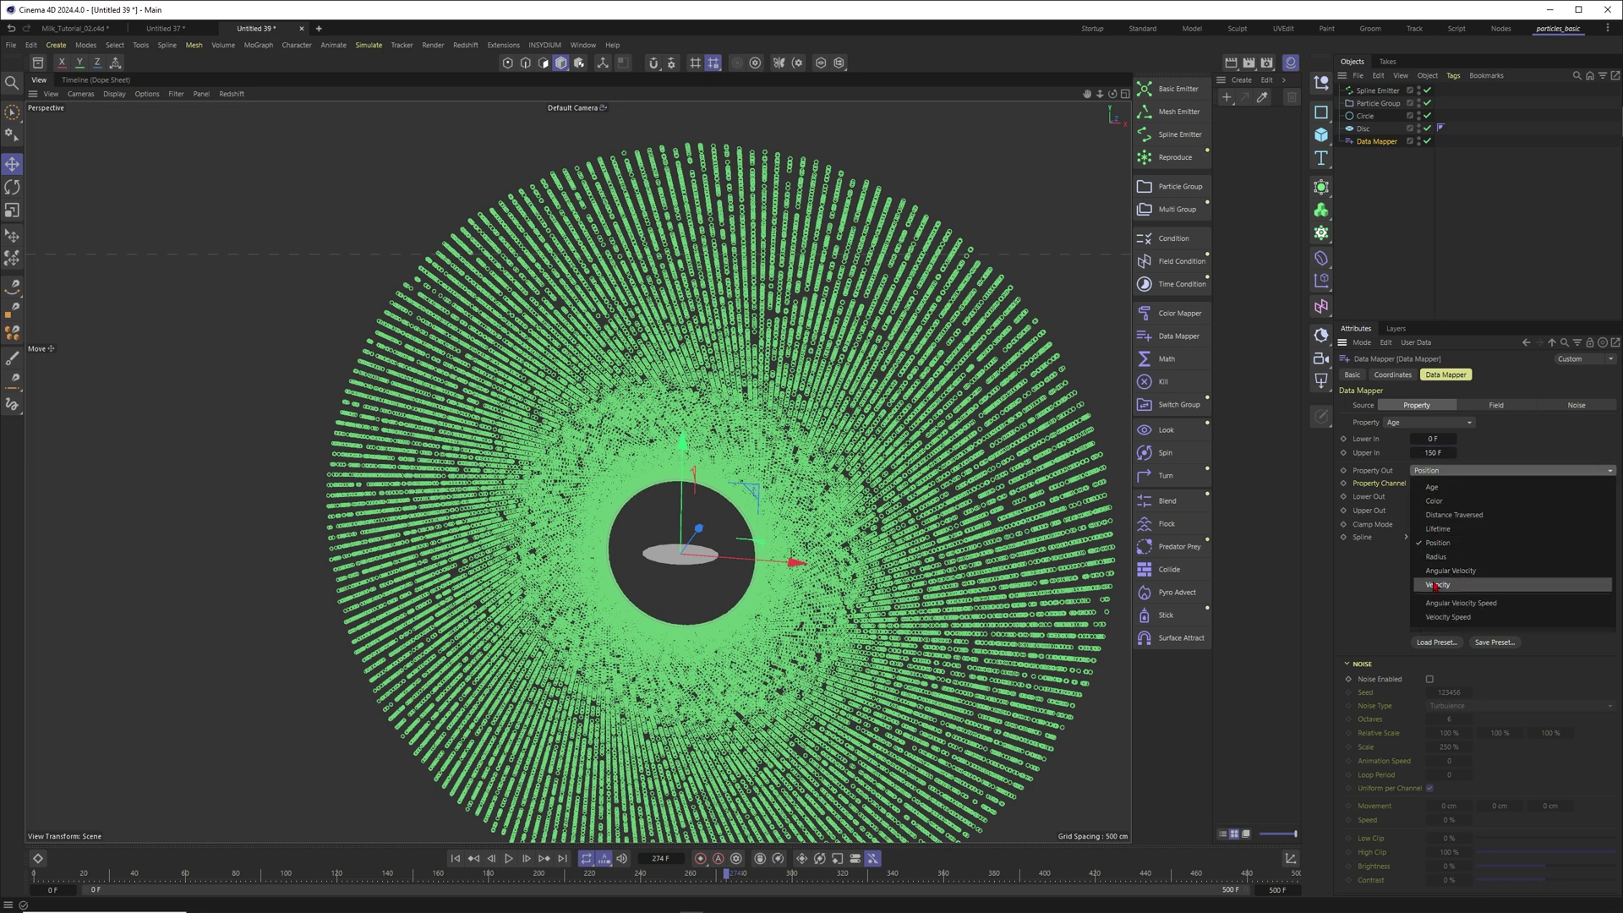
left_click(1434, 557)
left_click(1419, 498)
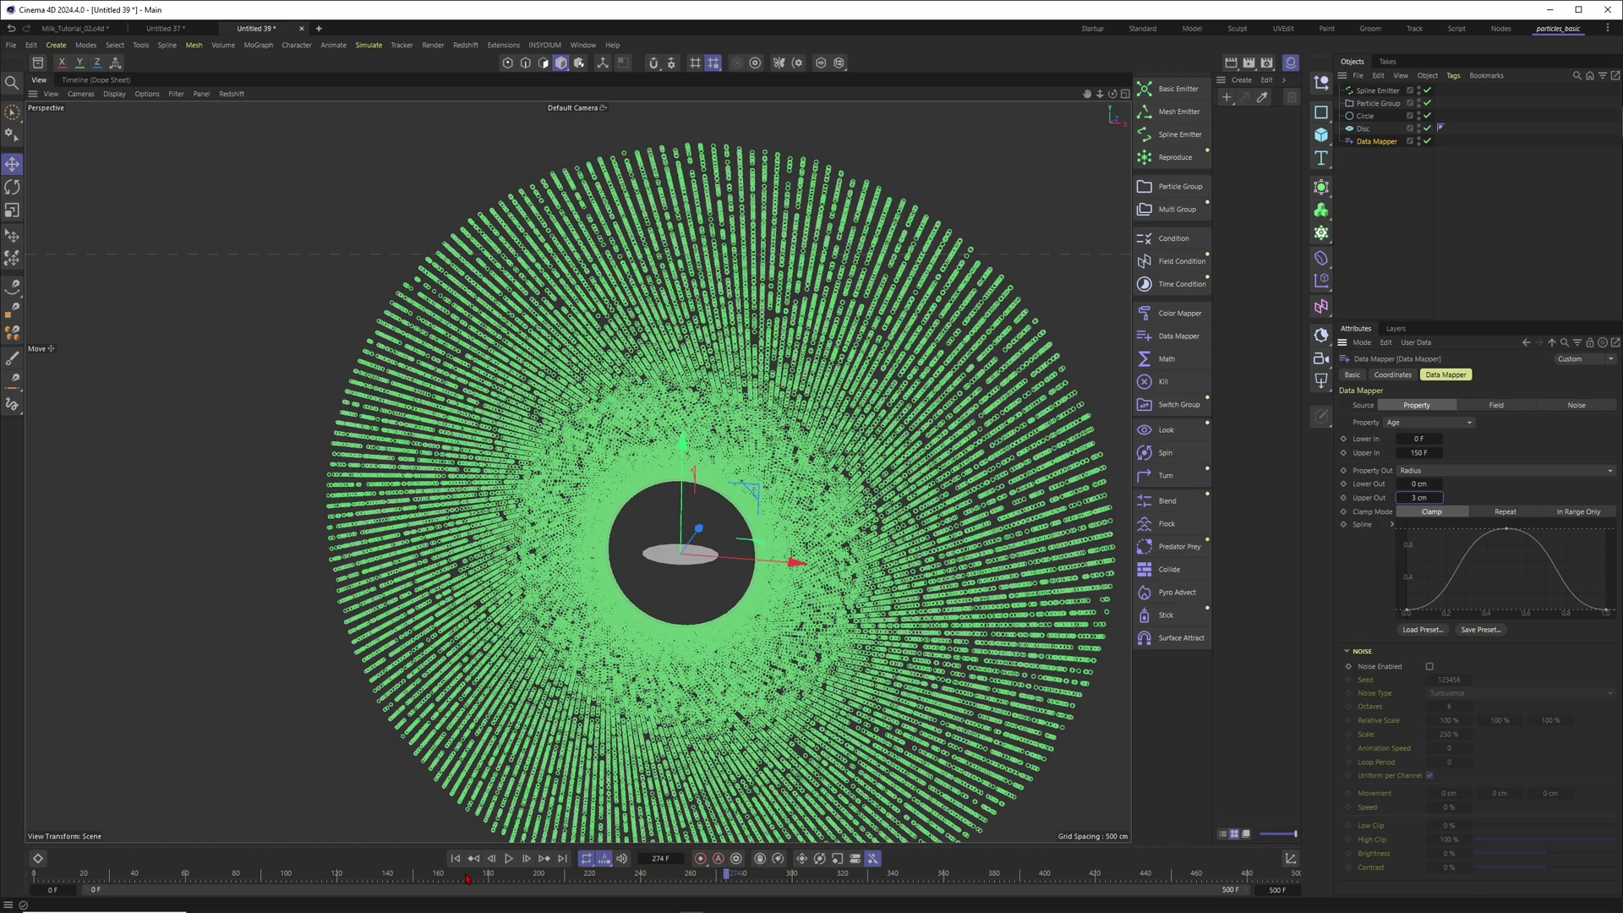
Step: Rewind and replay the simulation to watch particle sizes grow and shrink
left_click(456, 859)
left_click(509, 859)
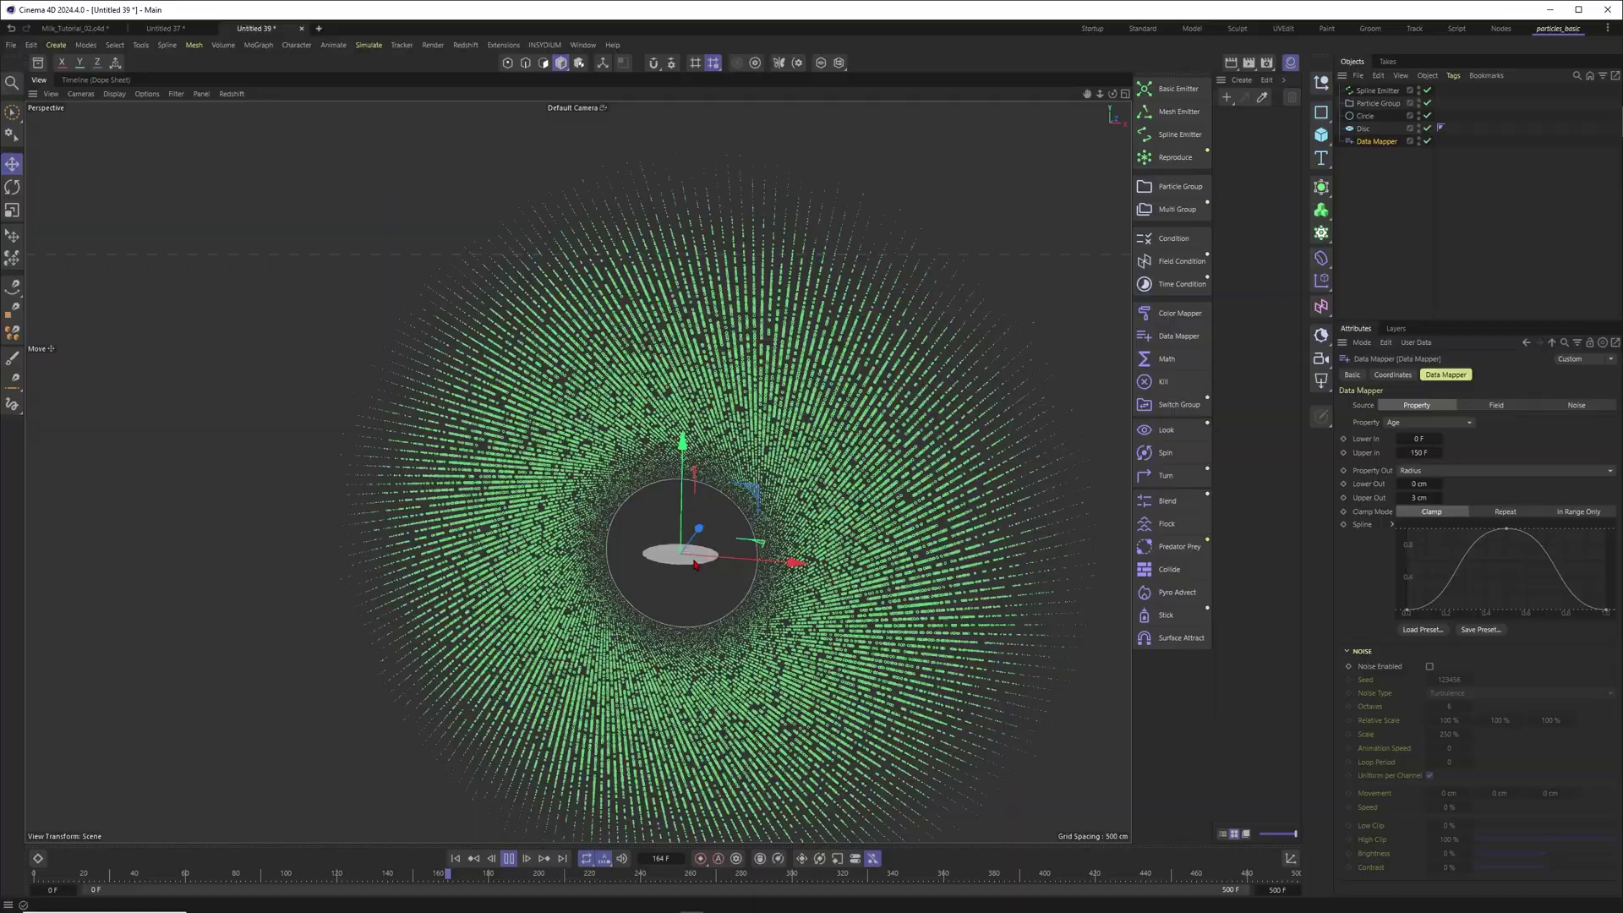
left_click_drag(692, 560, 664, 563, "alt")
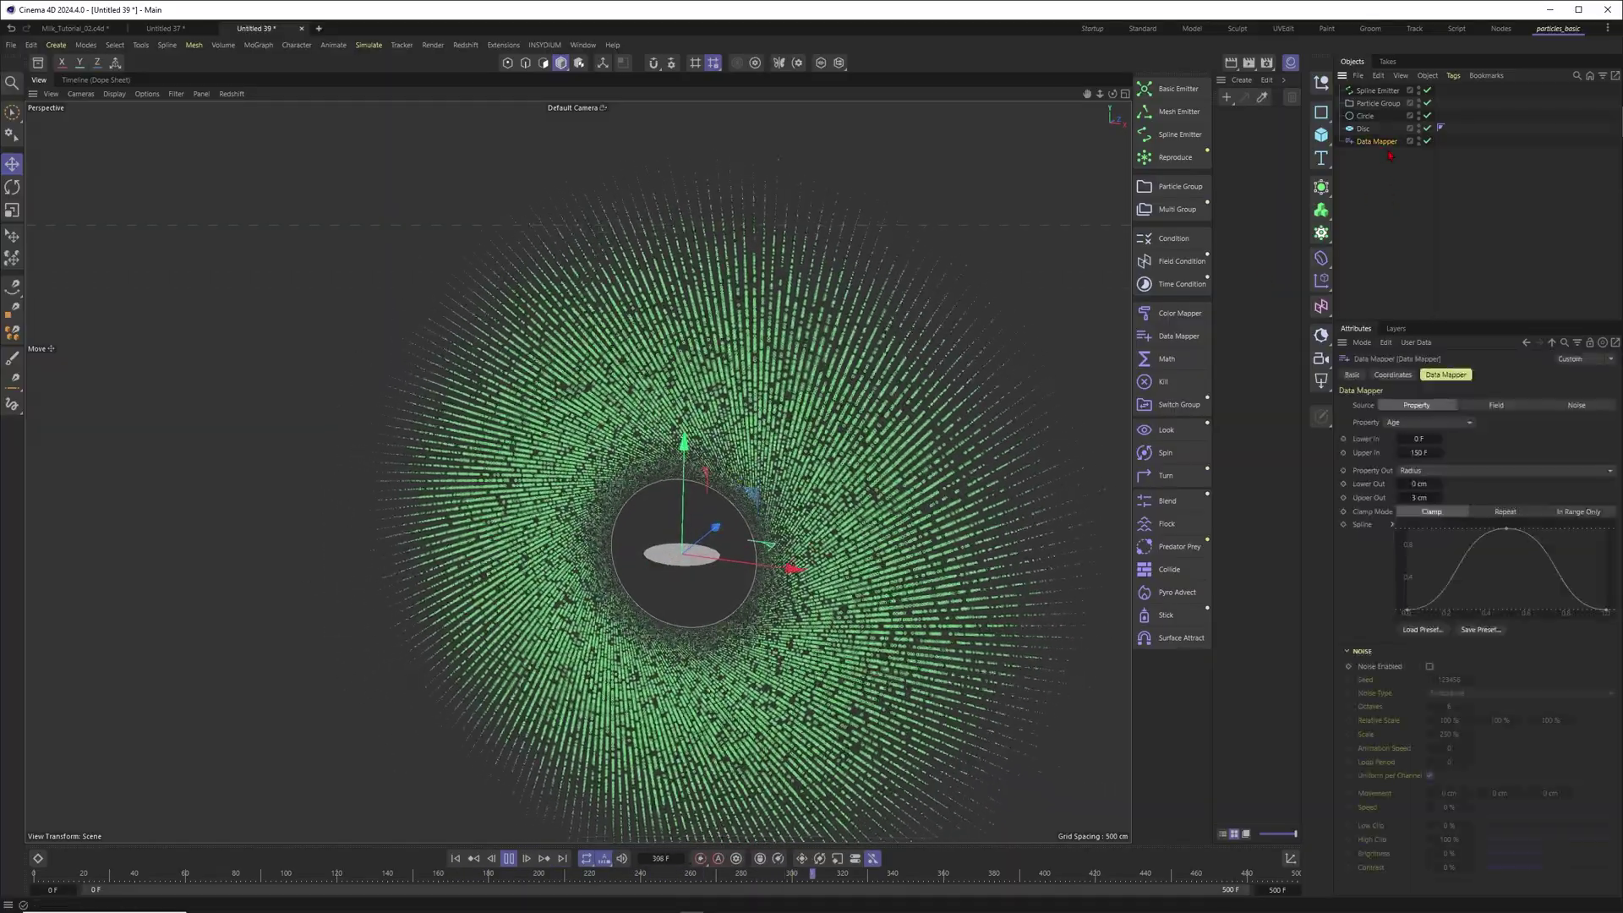
Step: Add a Flock modifier and place it right below the Data Mapper
left_click(1166, 524)
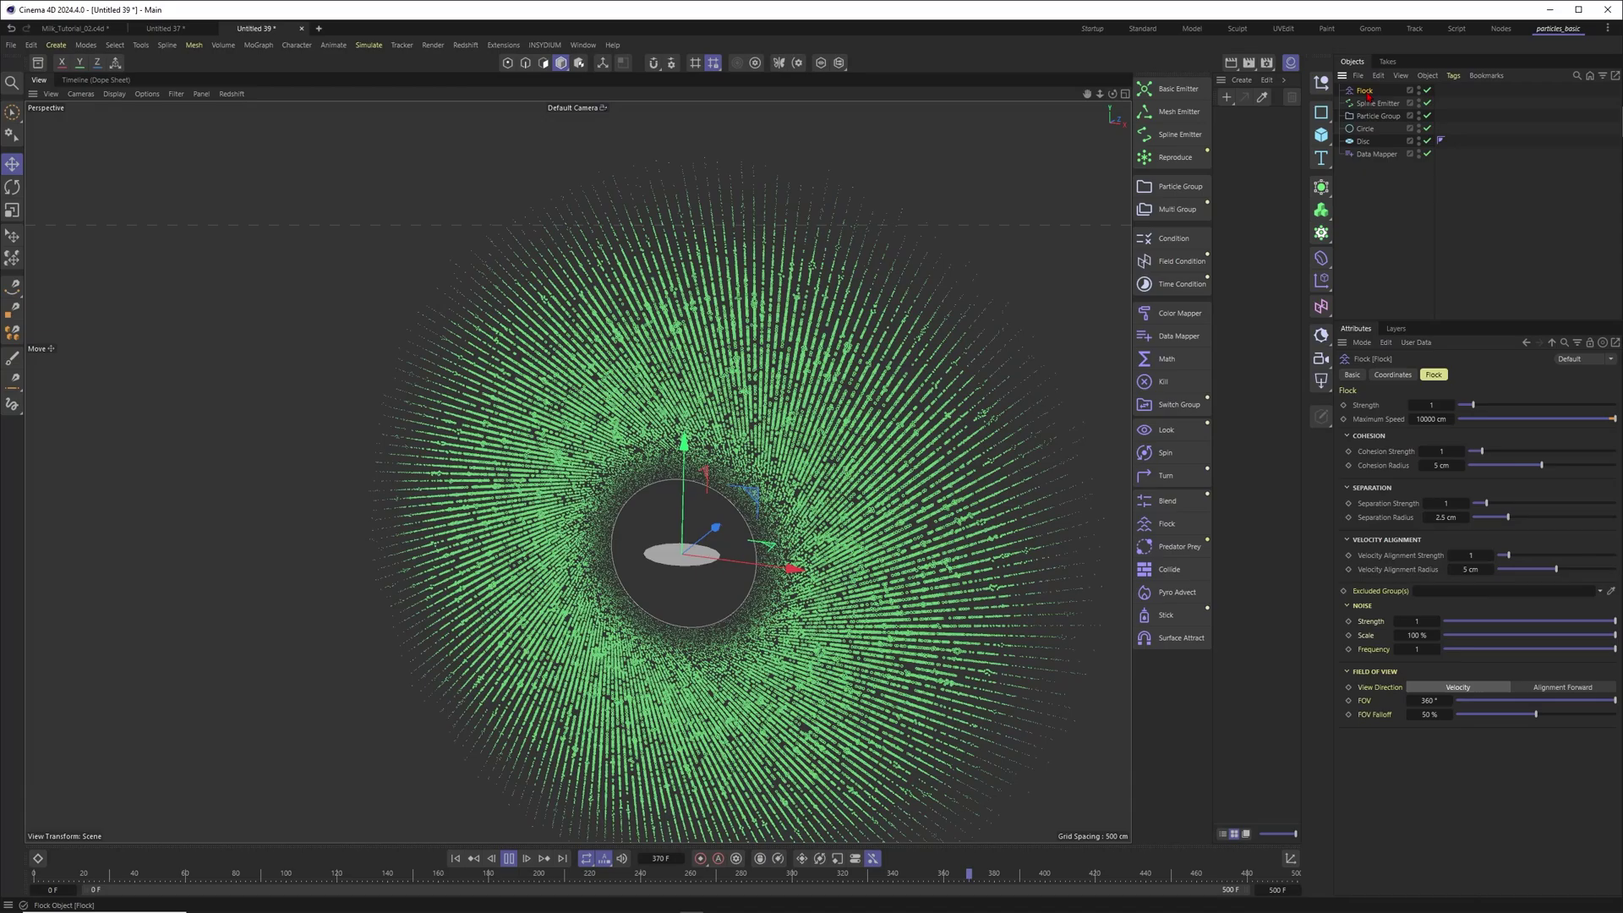
left_click_drag(1364, 91, 1381, 163)
left_click_drag(666, 504, 645, 514, "alt")
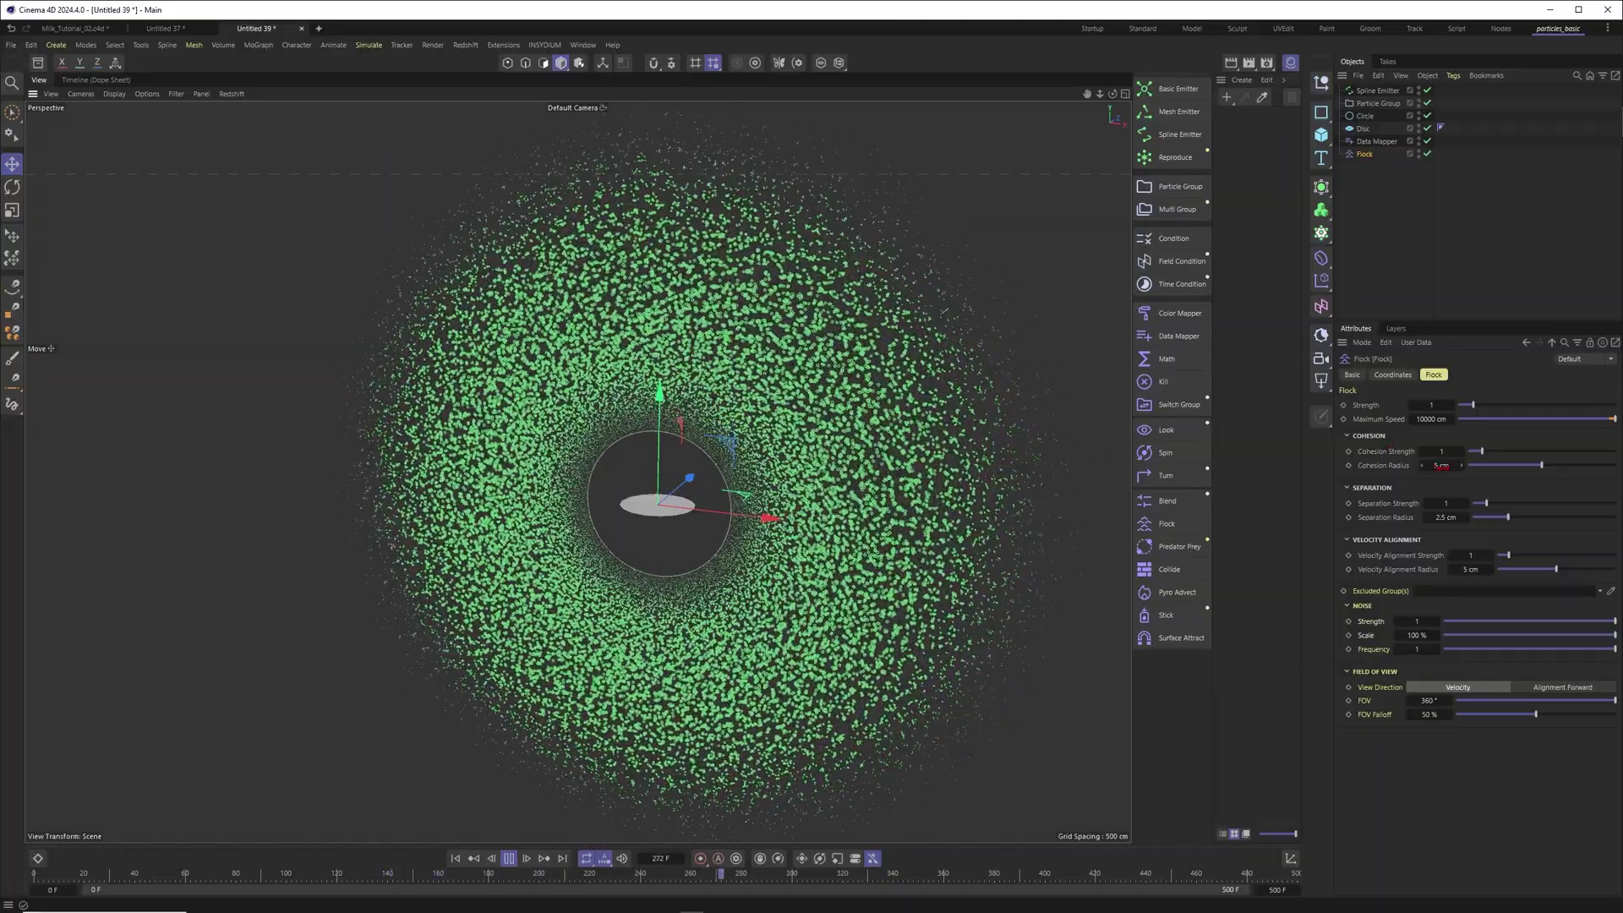
Step: Set Flock's Cohesion Radius to 20 cm and Cohesion Strength to 2
left_click(1440, 466)
type("20")
key("Return")
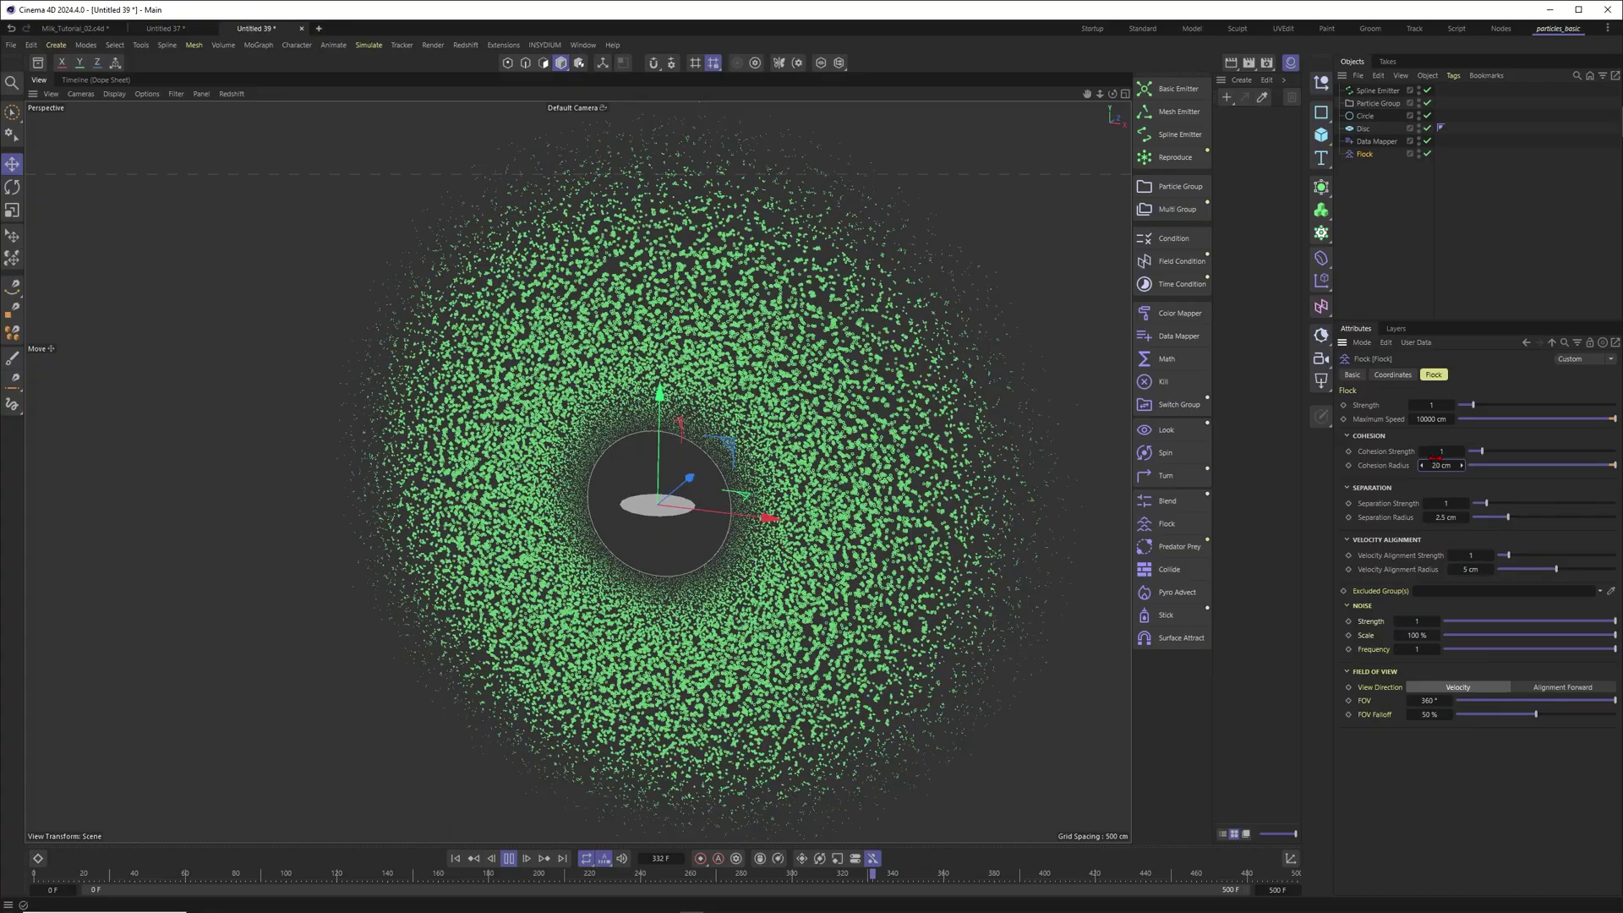
left_click(1439, 452)
type("2")
key("Return")
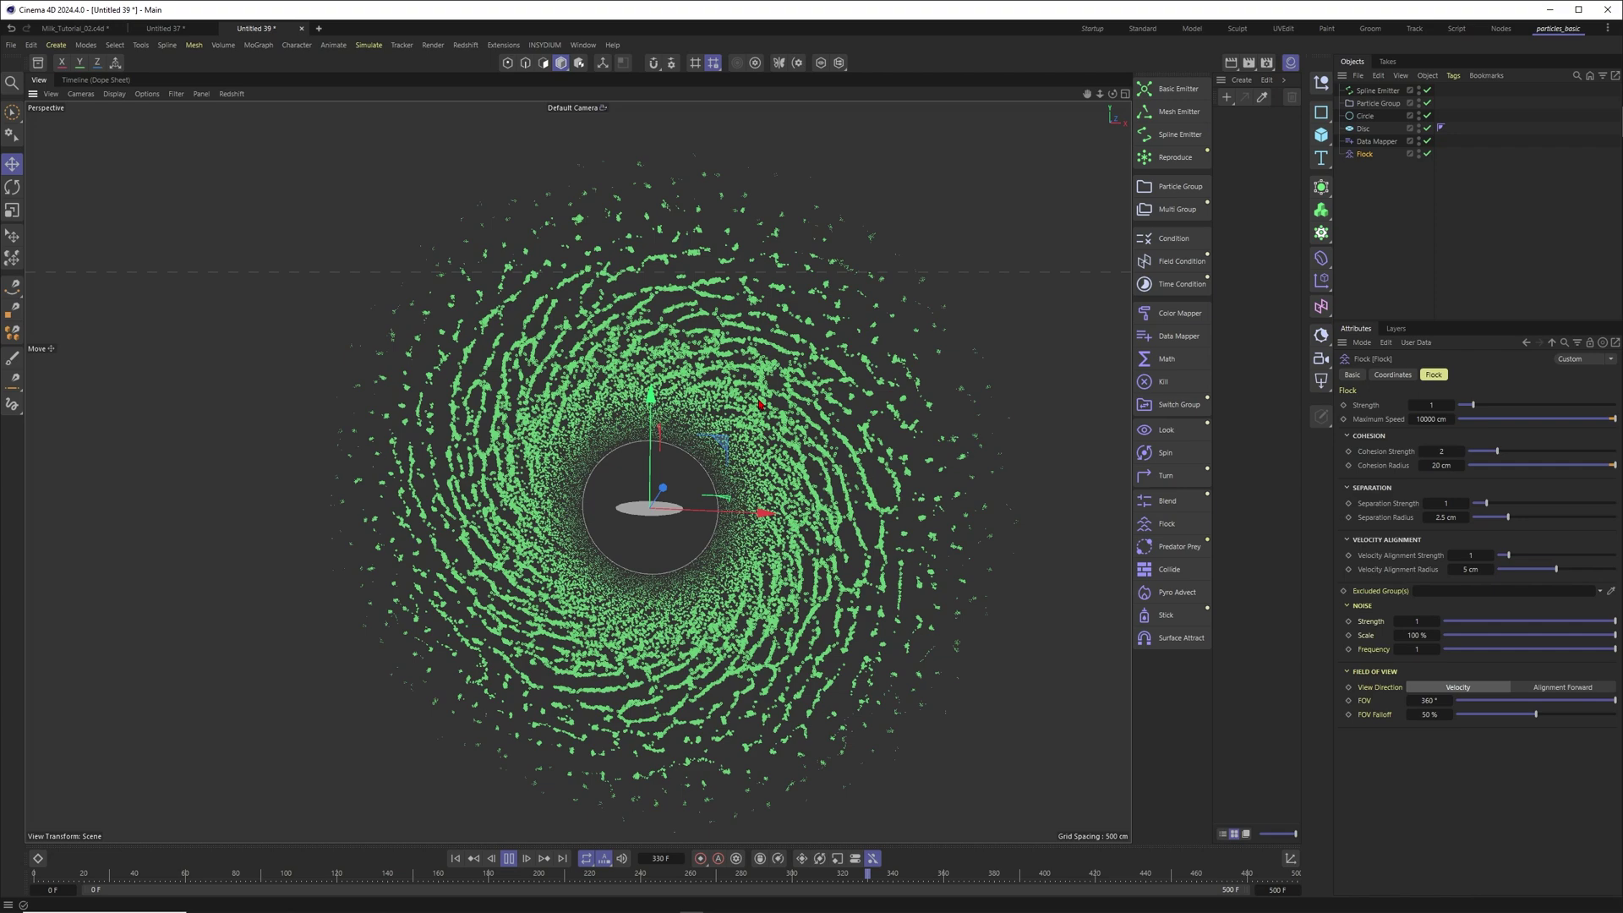
Step: Stop the simulation and drag the Data Mapper curve's top handle left for a steeper radius rise
left_click(508, 858)
left_click(1378, 142)
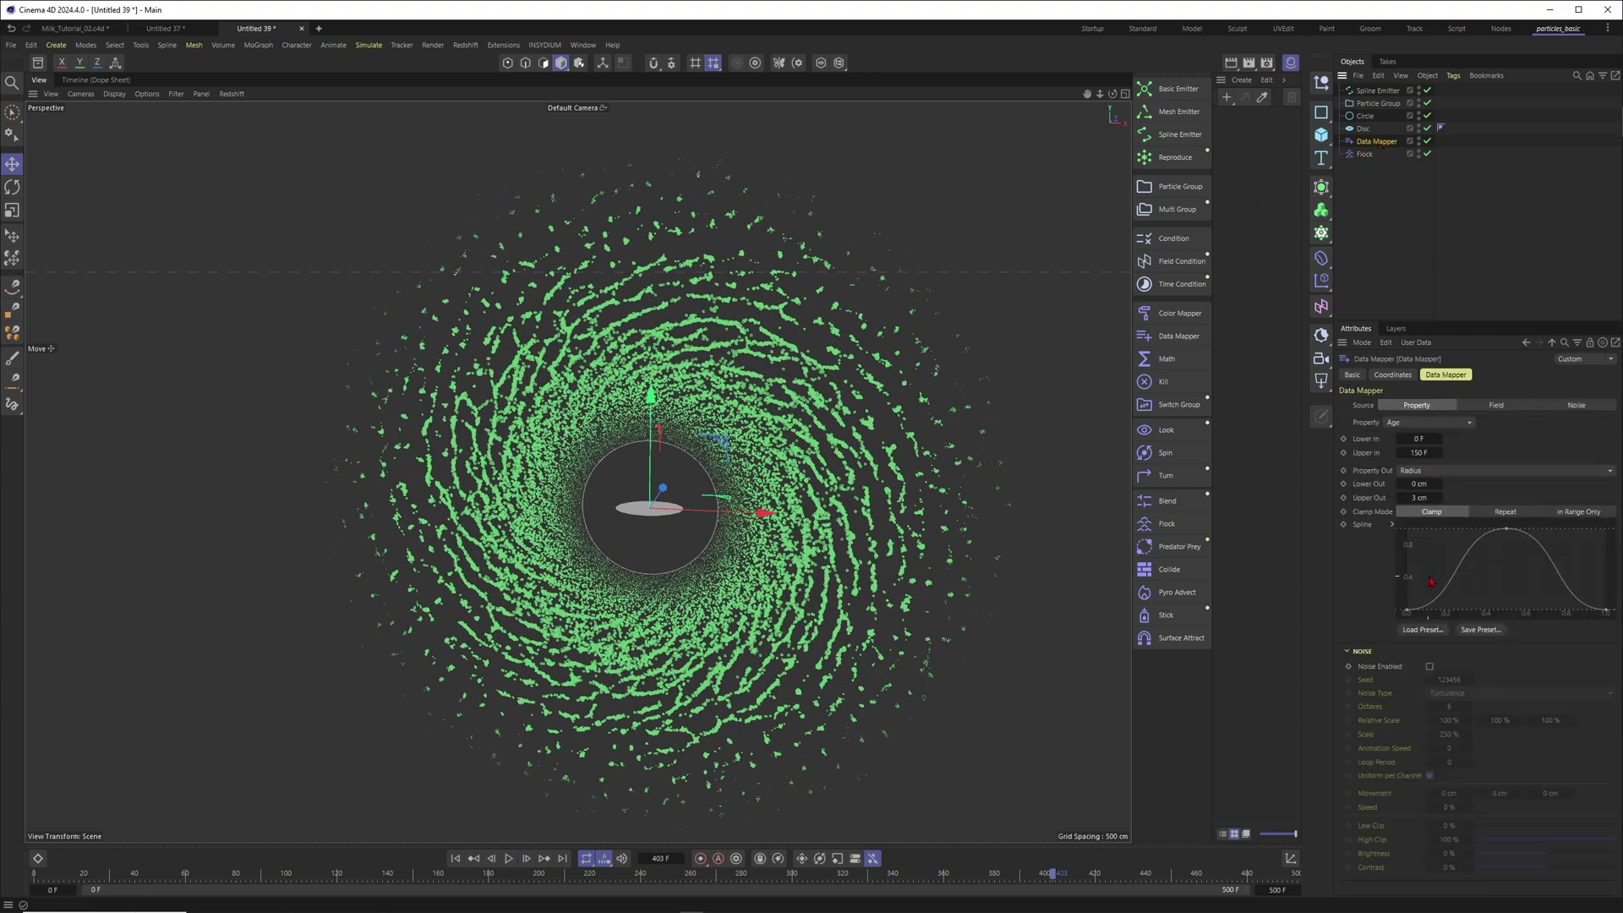
left_click(1506, 531)
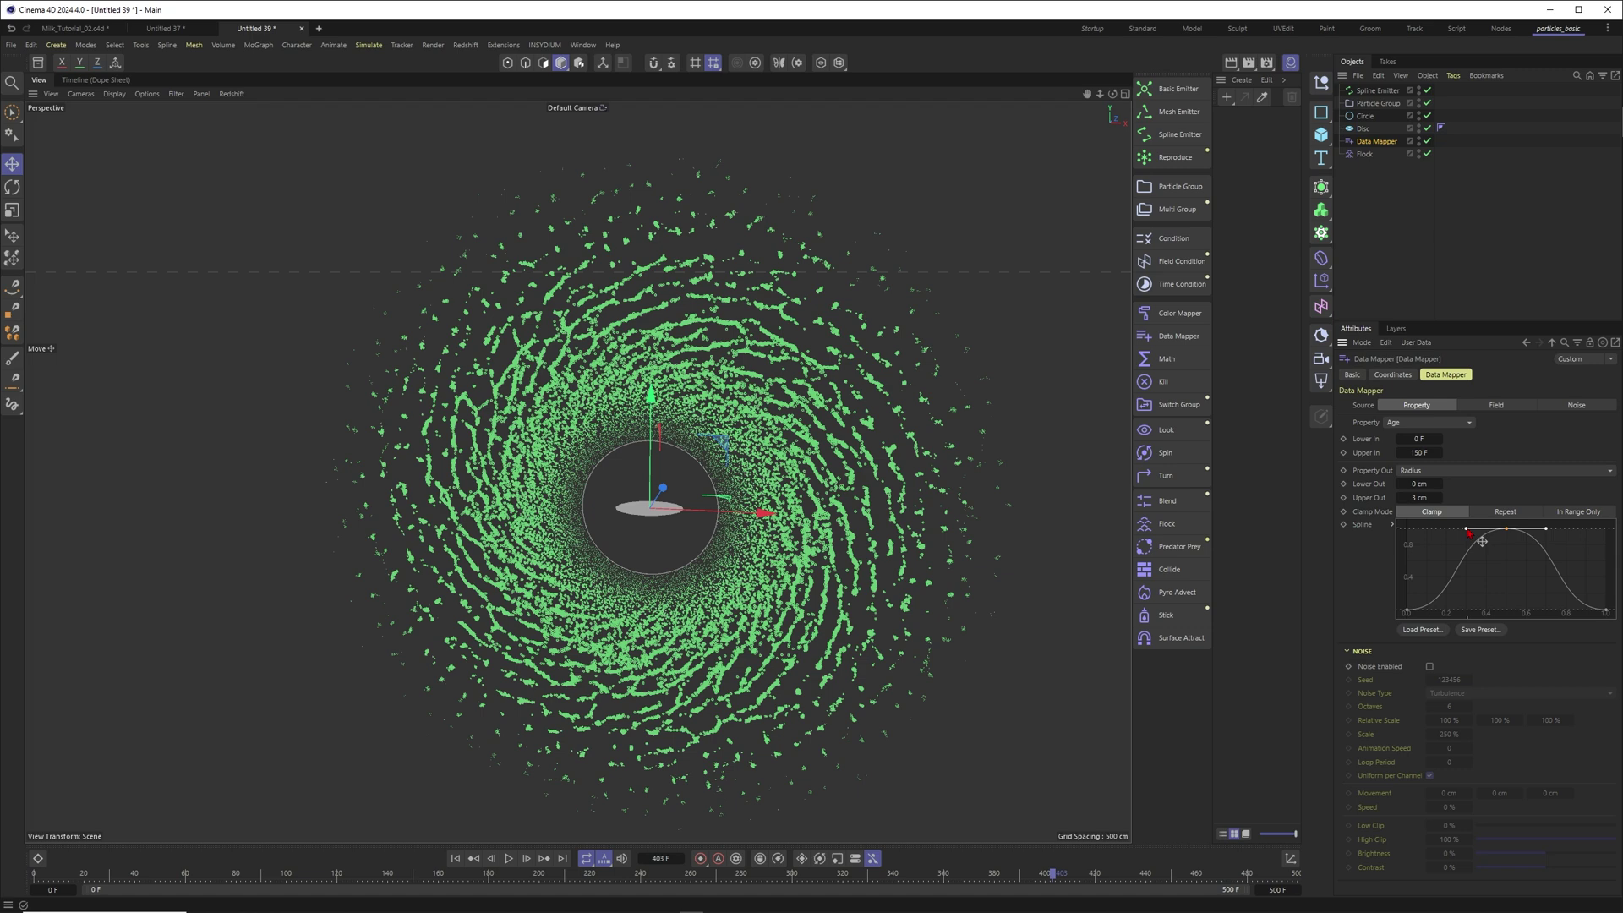
left_click_drag(1481, 541, 1420, 542)
Step: Replay the simulation, review the Flock settings, and add a Turbulence force
left_click(457, 859)
left_click(509, 859)
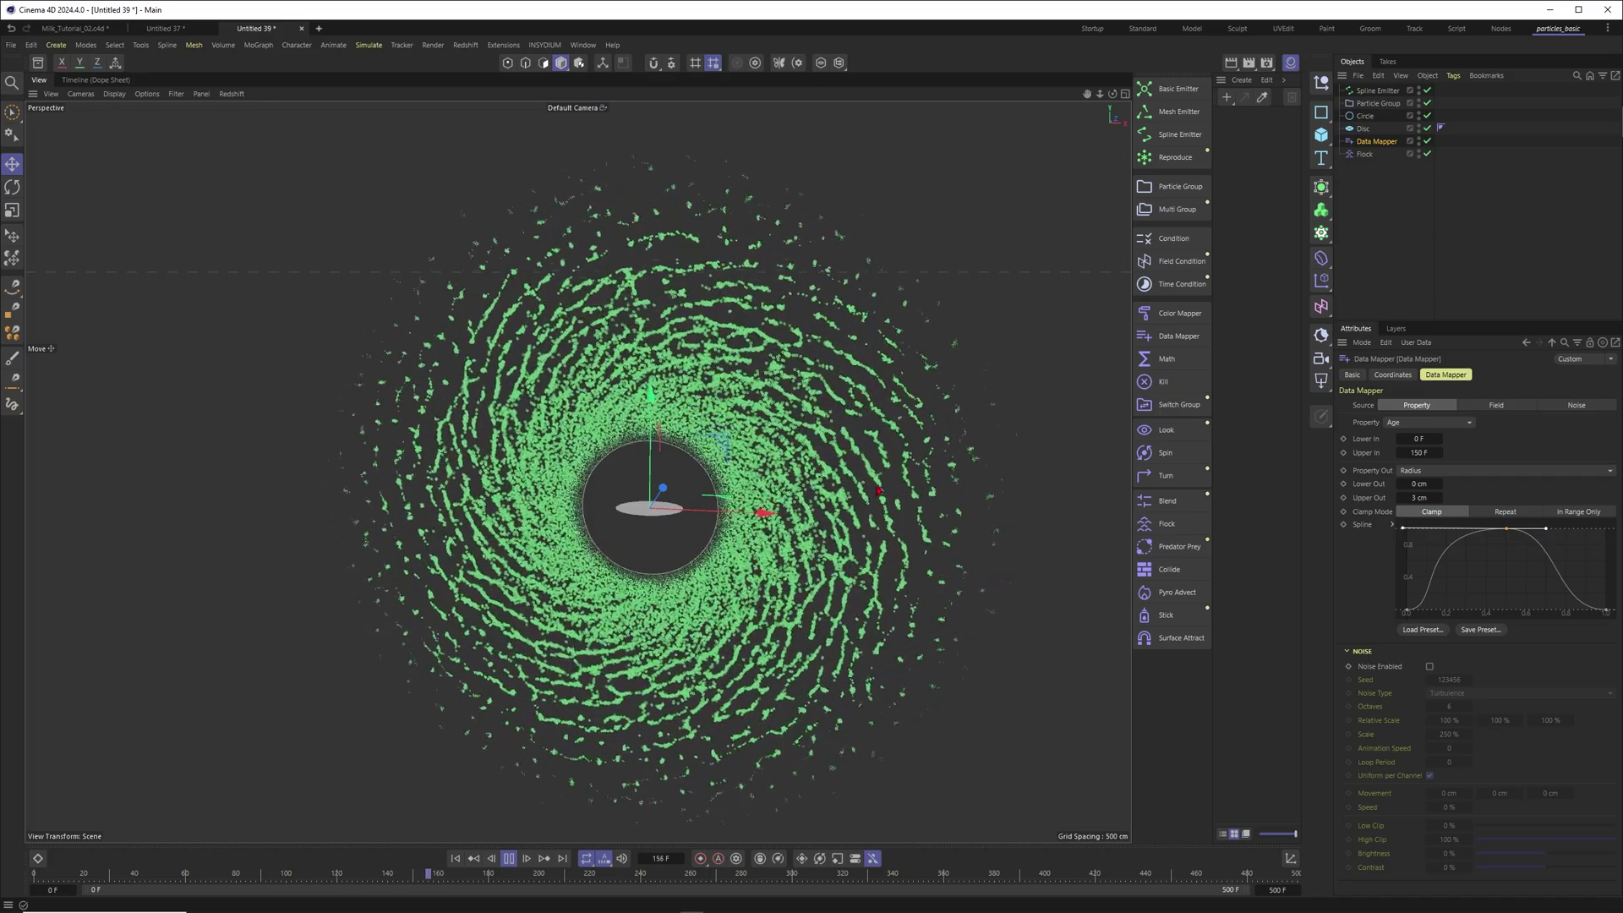
left_click(1364, 154)
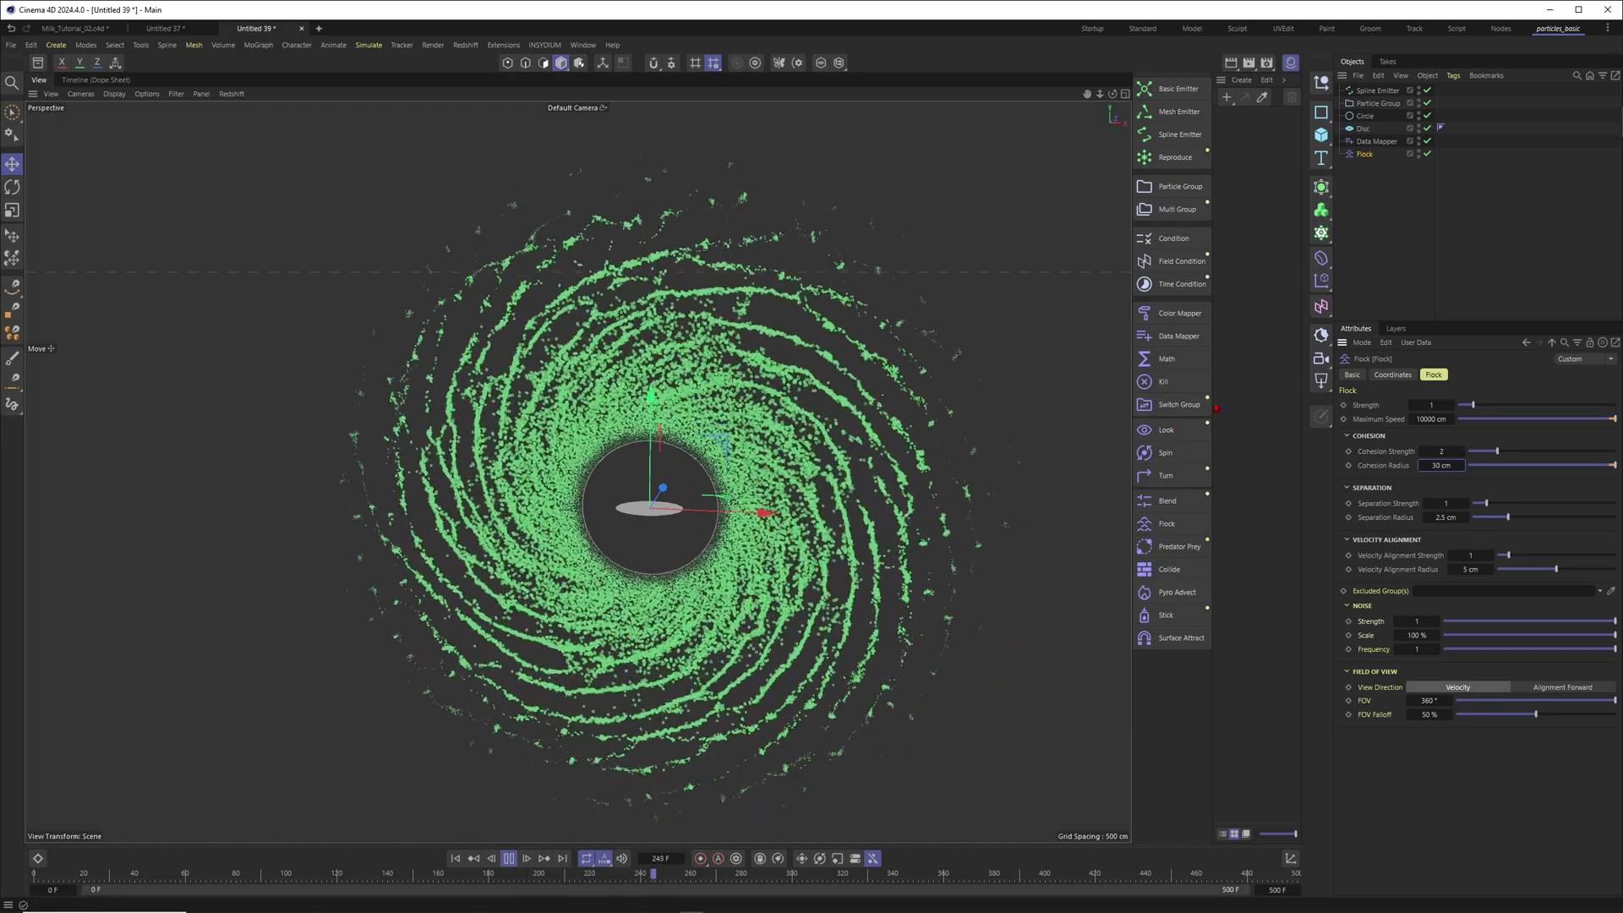
left_click(368, 45)
Step: Add a Turbulence force with Scale 50 % and Strength 3
mouse_move(393, 76)
left_click(463, 157)
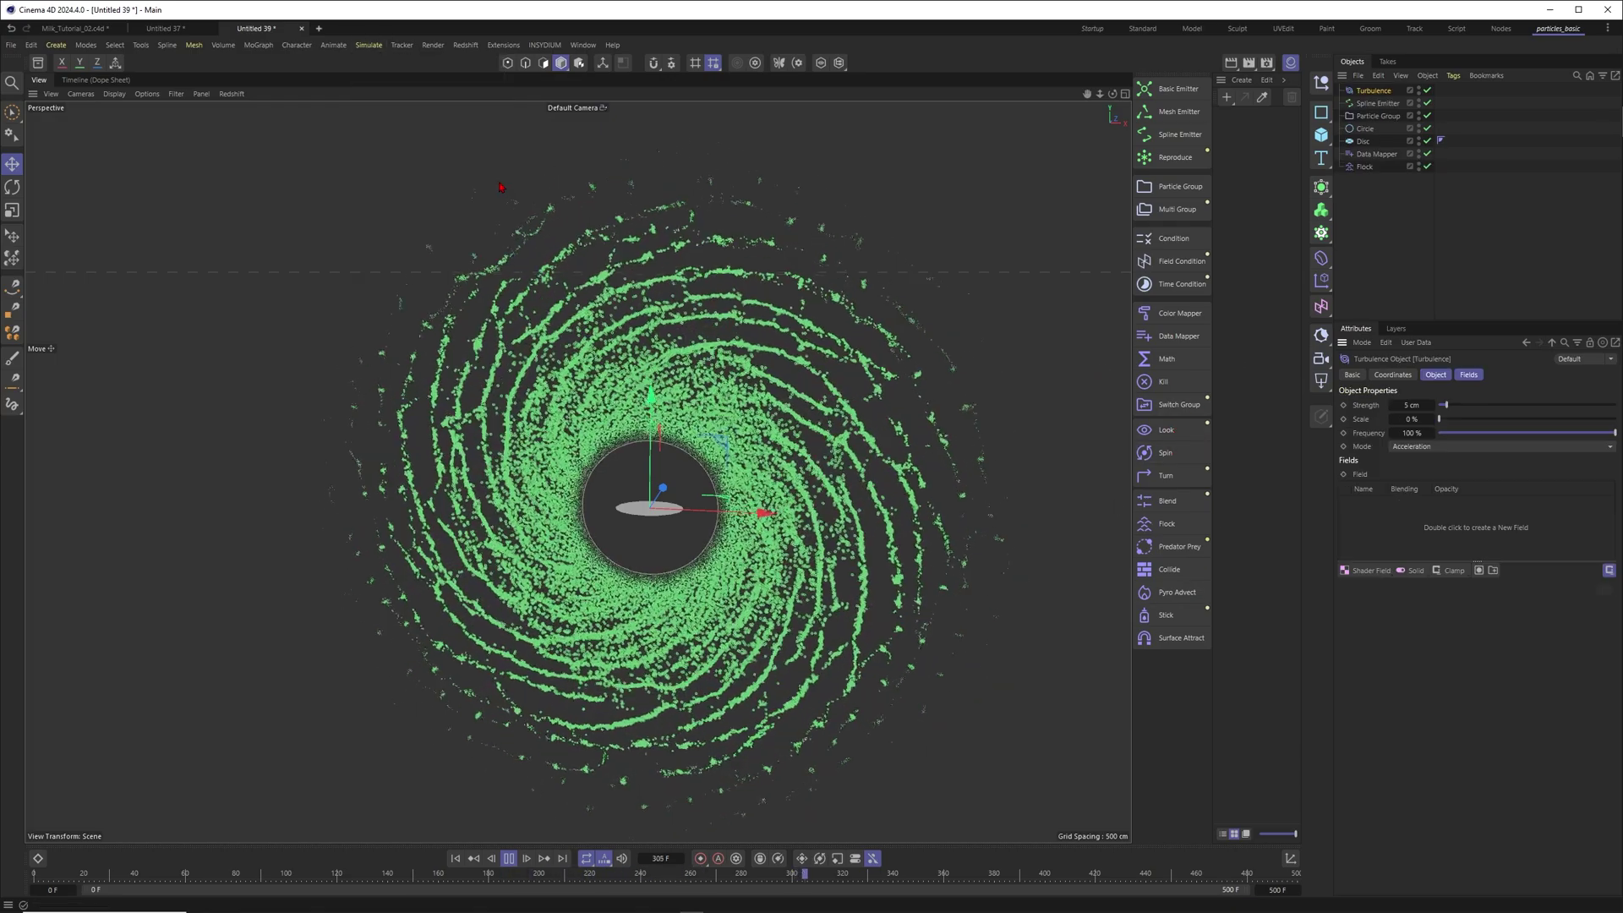
left_click(1410, 419)
type("50")
key("Return")
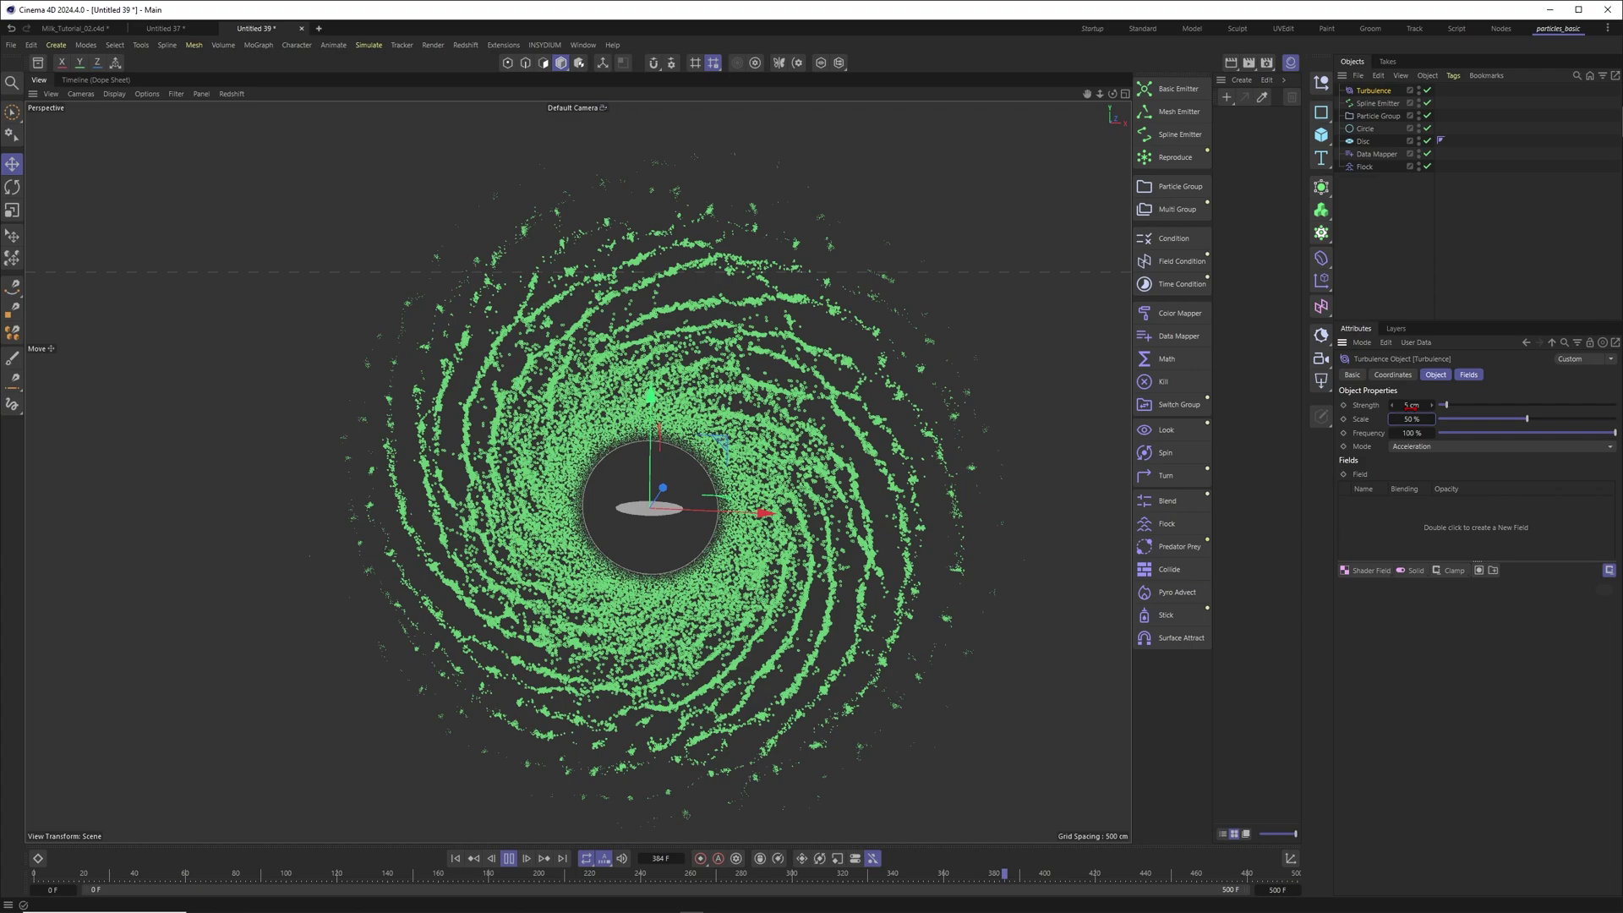
left_click(1410, 405)
type("3")
key("Return")
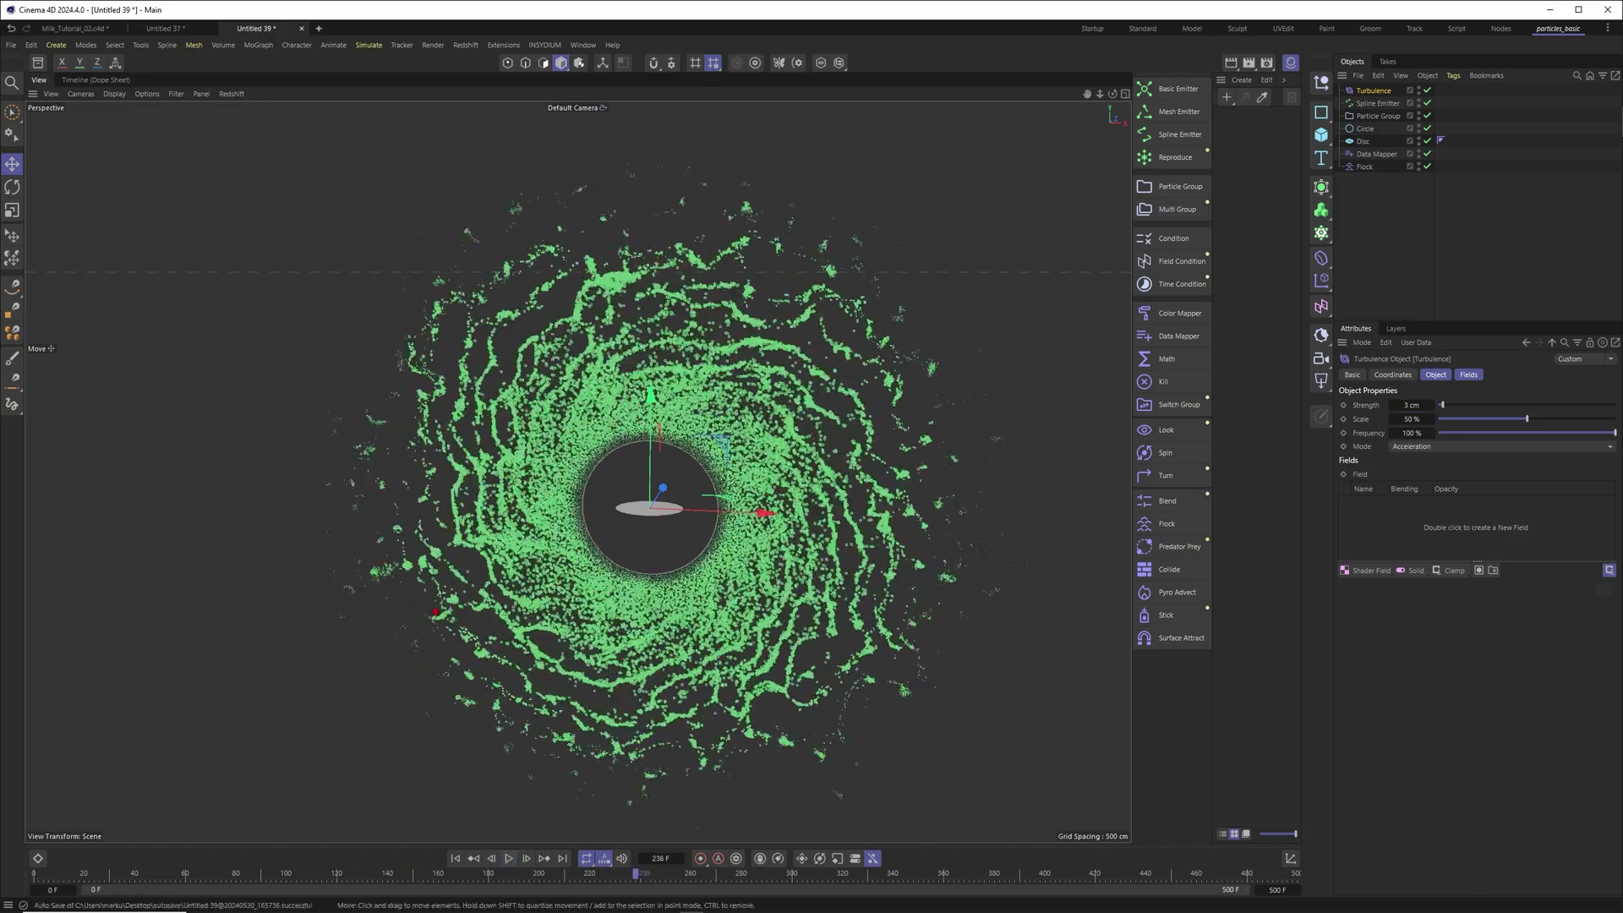
Step: Stop the simulation, inspect the wavier particle ring from above, and deselect the Turbulence
key("F8")
middle_click_drag(701, 509, 654, 507, "alt")
left_click_drag(650, 491, 639, 510, "alt")
right_click_drag(603, 504, 645, 502, "alt")
left_click_drag(645, 503, 638, 501, "alt")
left_click(1387, 215)
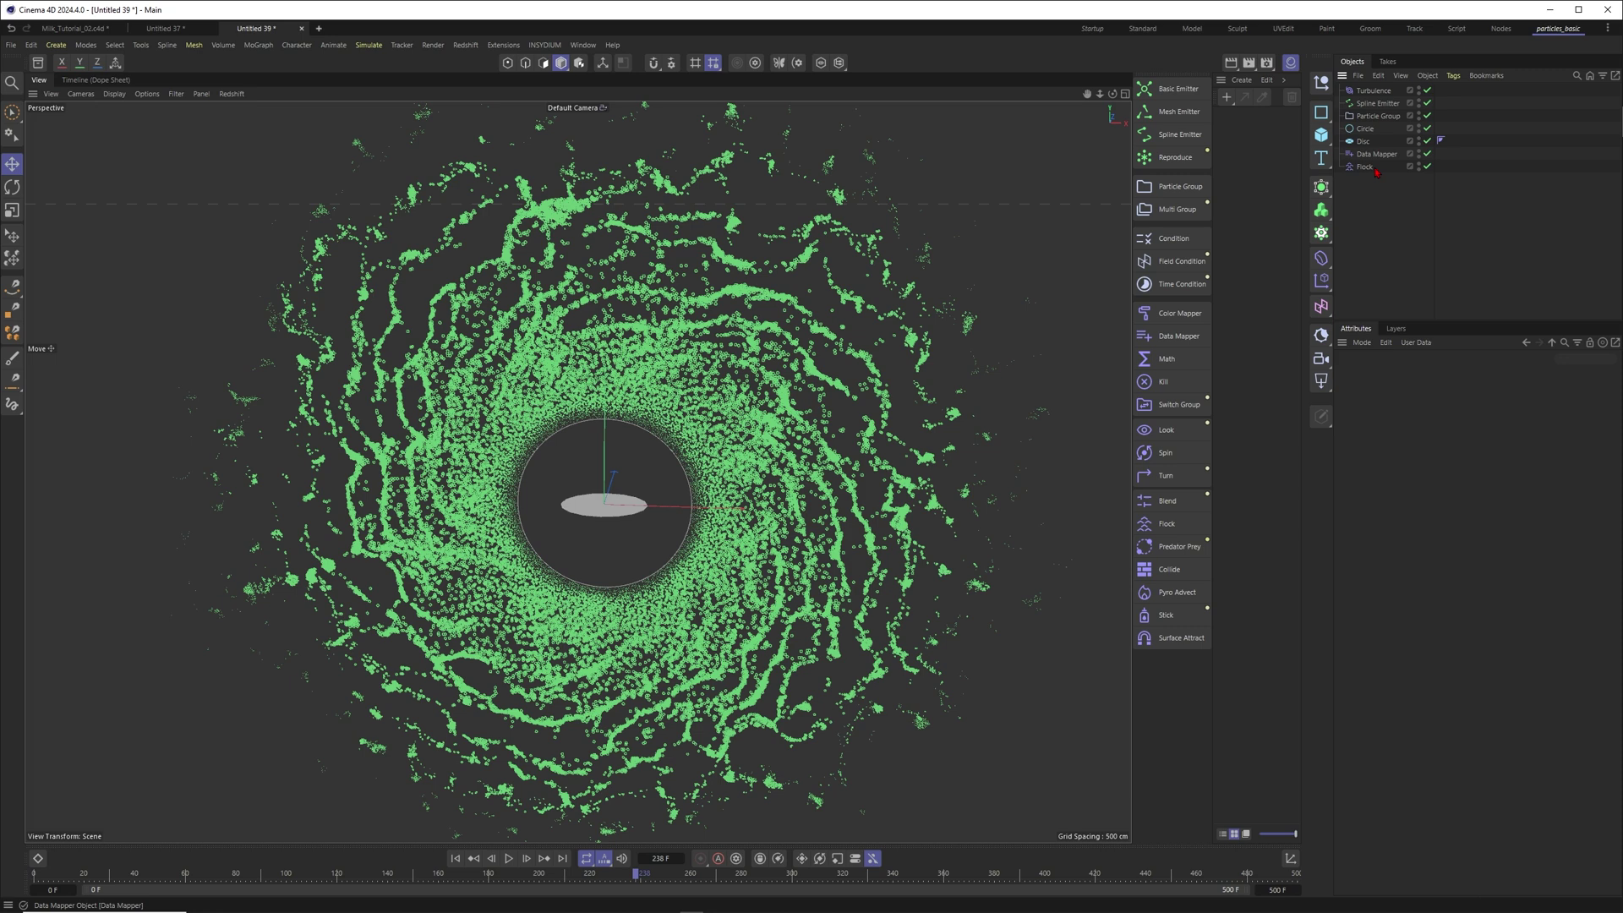
Step: Put the Particle Group inside a Volume Builder with a Volume Mesher above it
left_click(1387, 104)
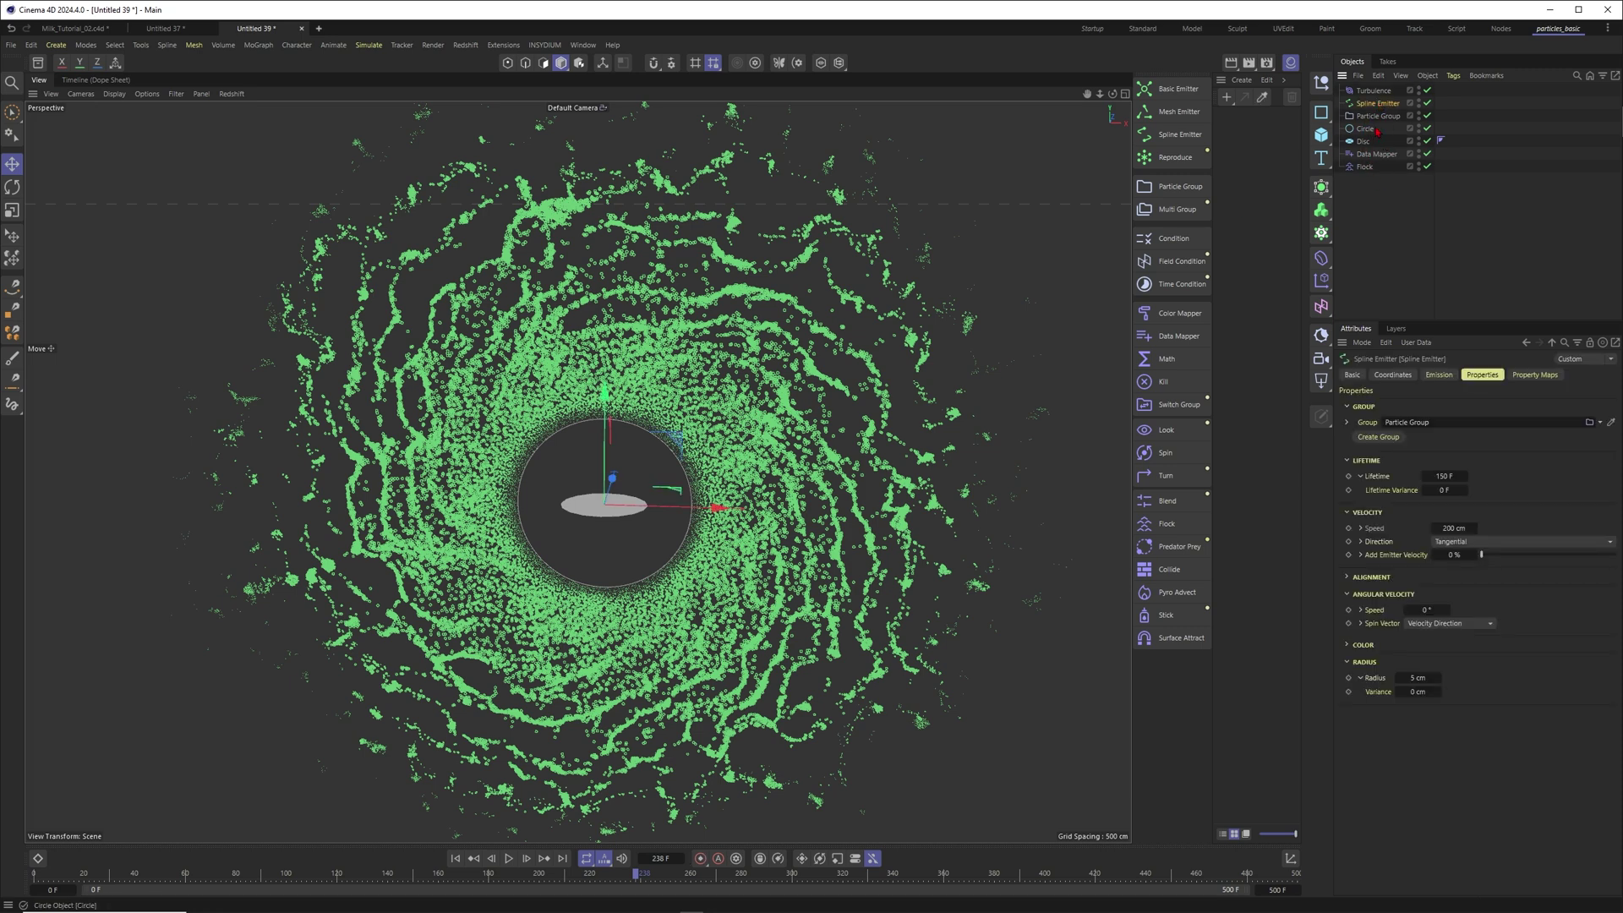
left_click(1382, 116)
left_click(1322, 209)
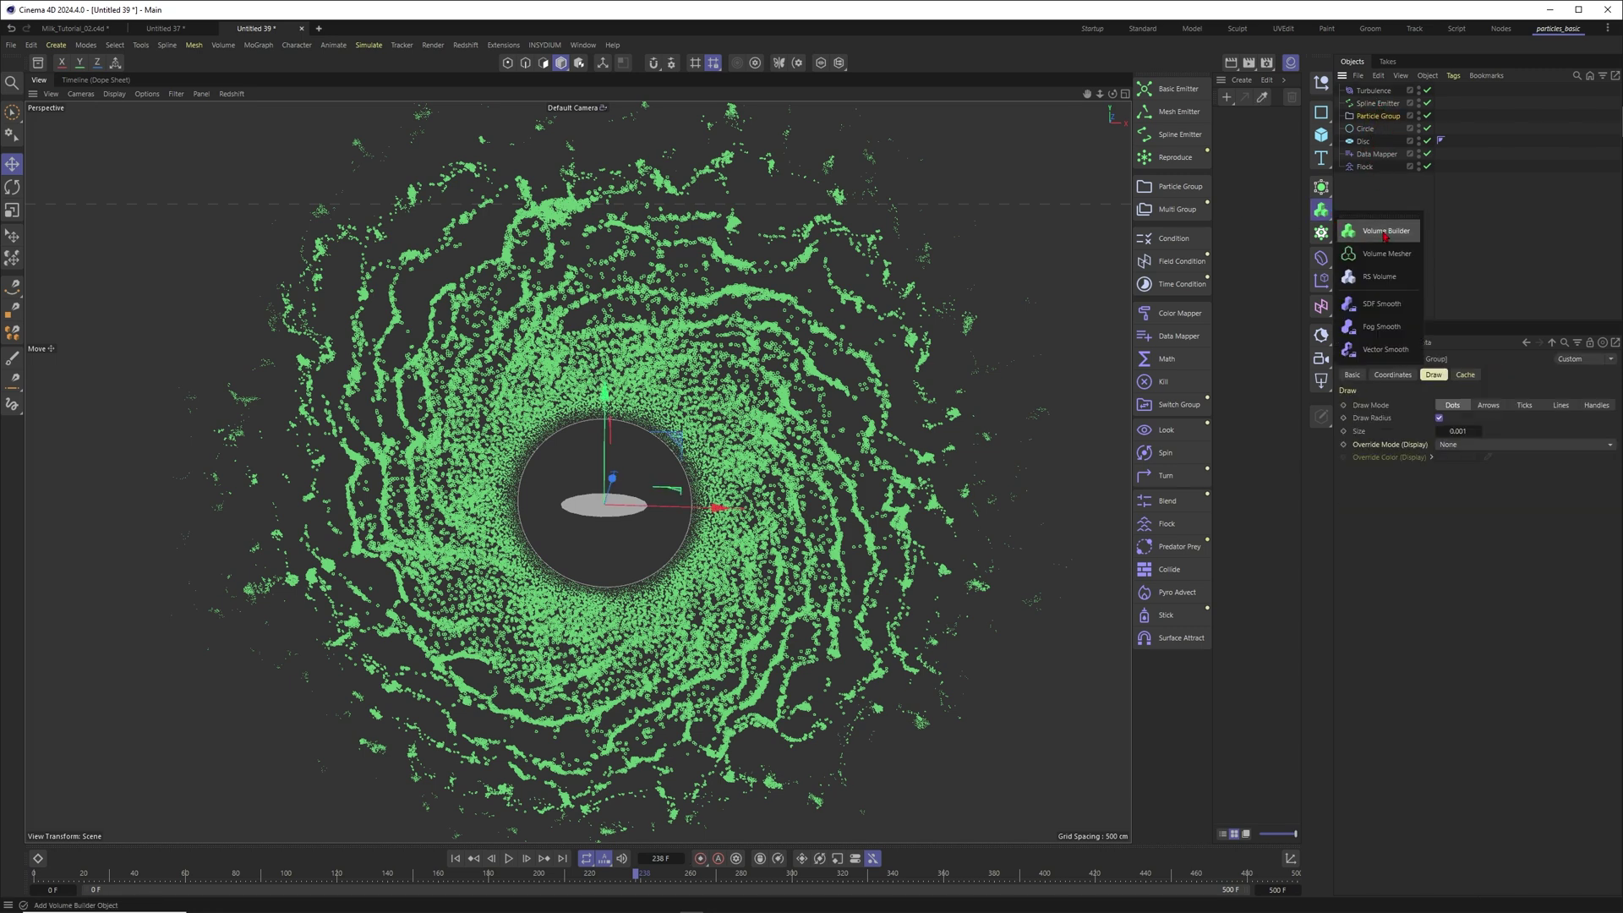
left_click(1384, 232)
left_click(1323, 208)
left_click(1386, 253)
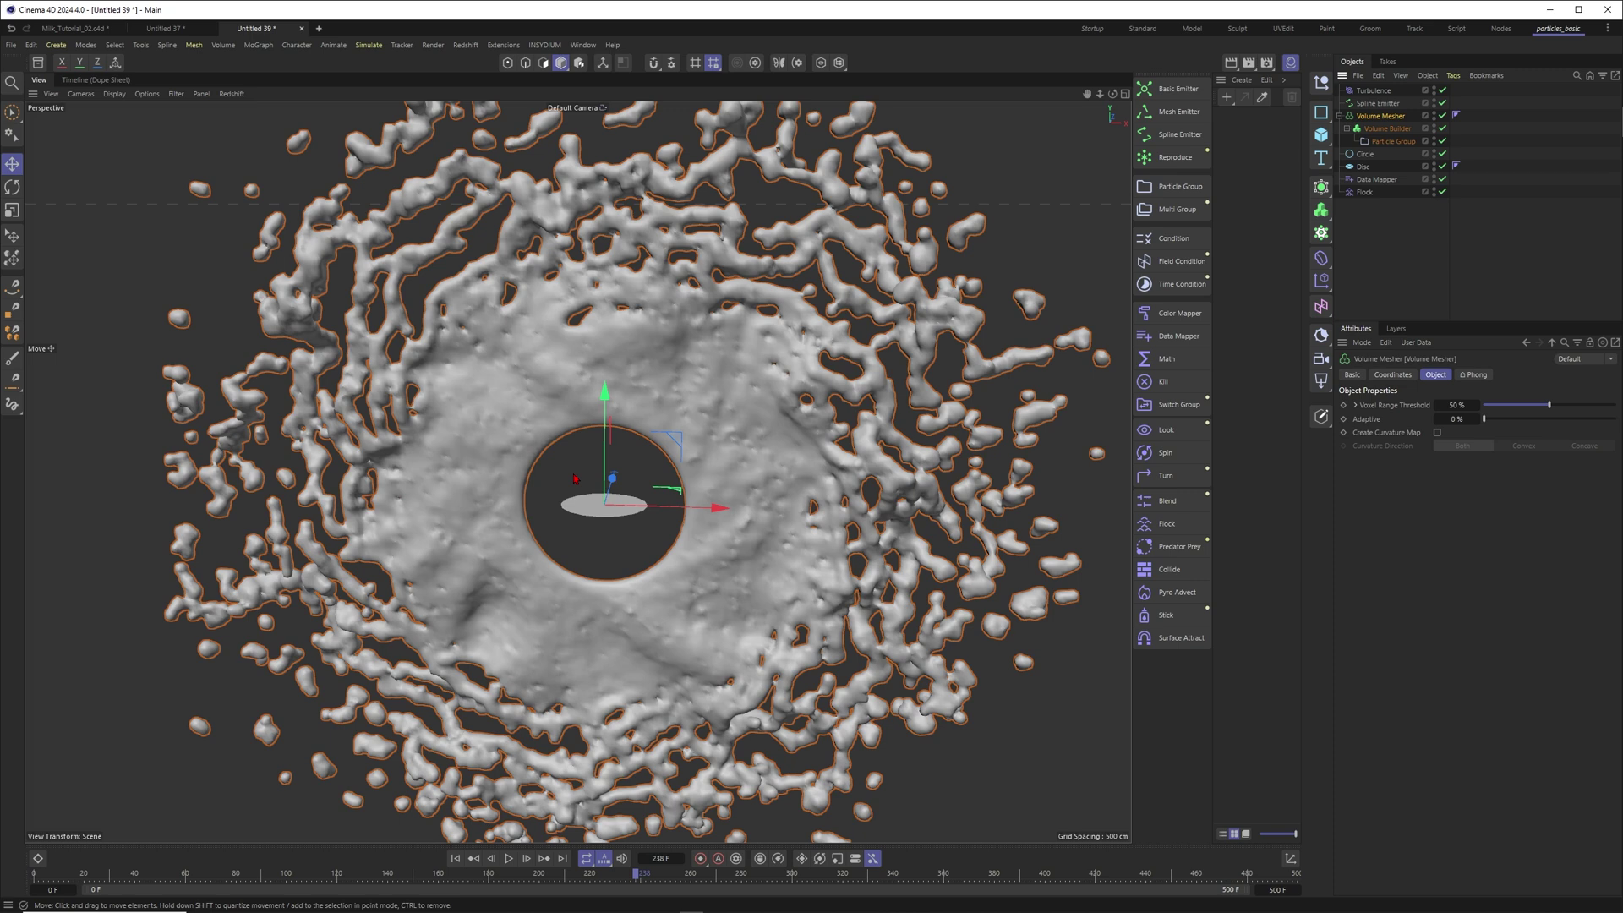
left_click(1393, 141)
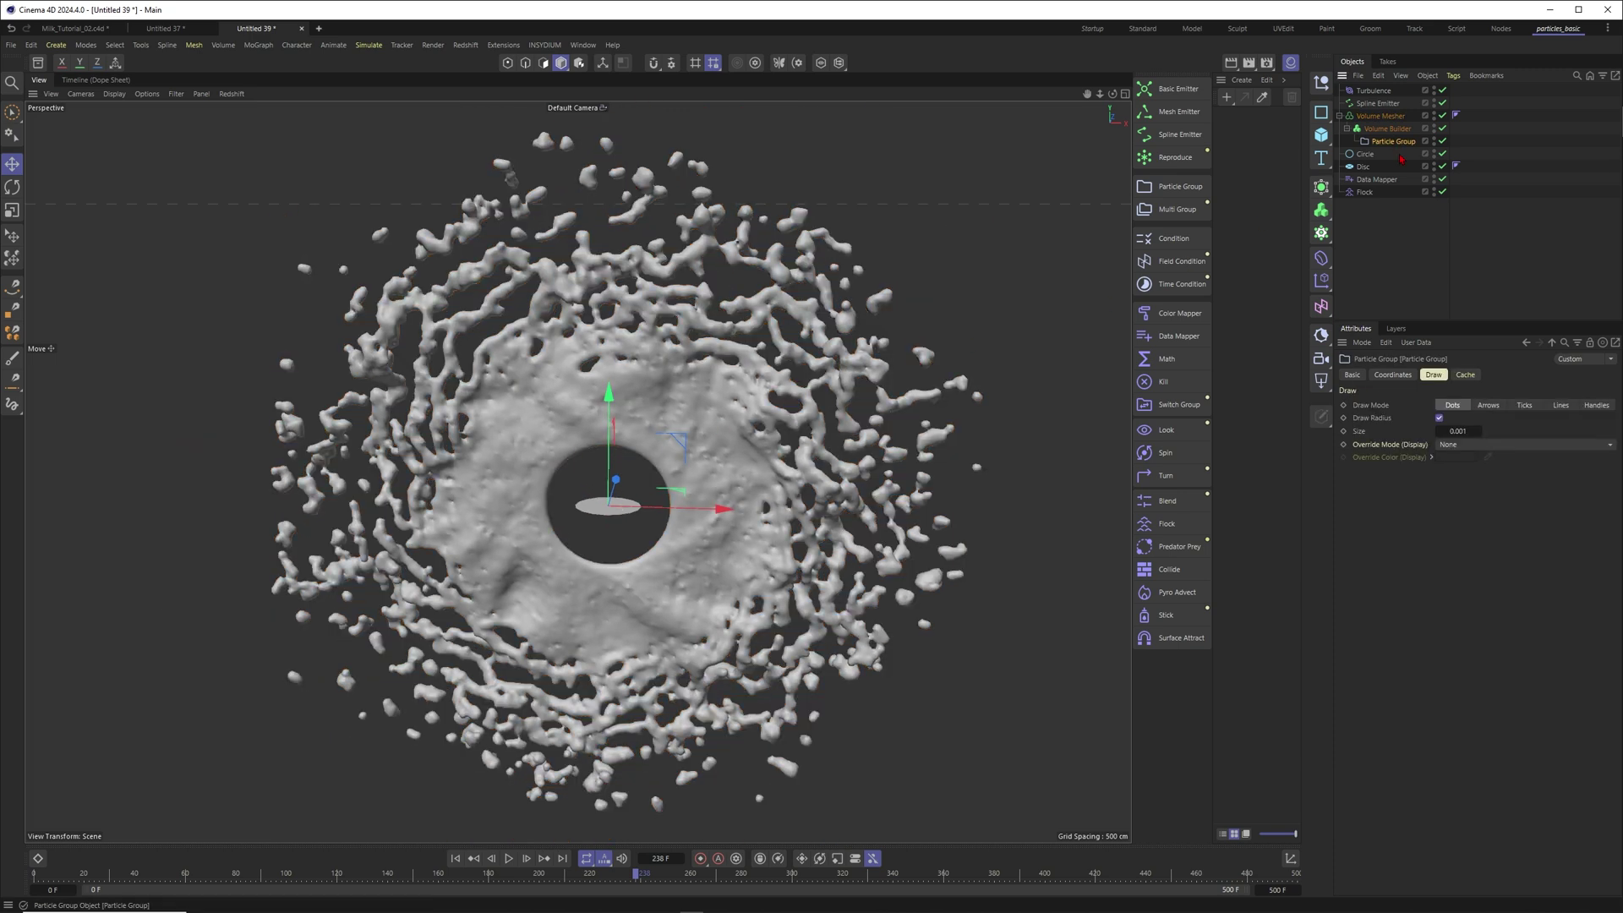
Step: Disable the Volume Mesher and Builder and set the Spline Emitter's emission Rate to 100000
left_click(1442, 115)
left_click(1443, 129)
left_click(1377, 103)
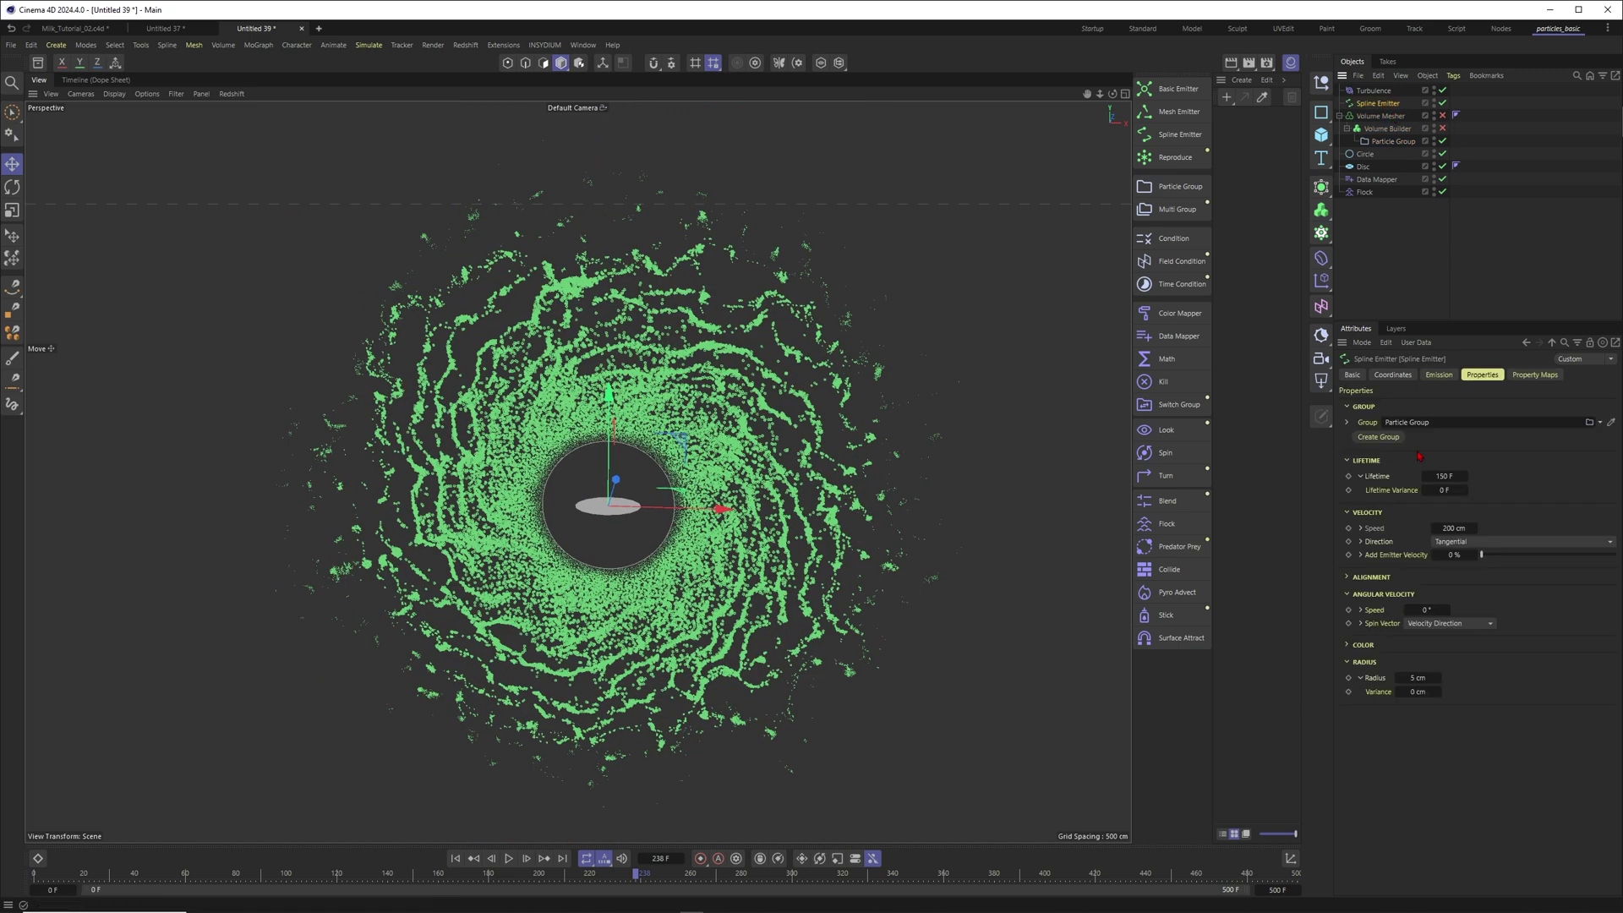
left_click(1439, 375)
double_click(1423, 526)
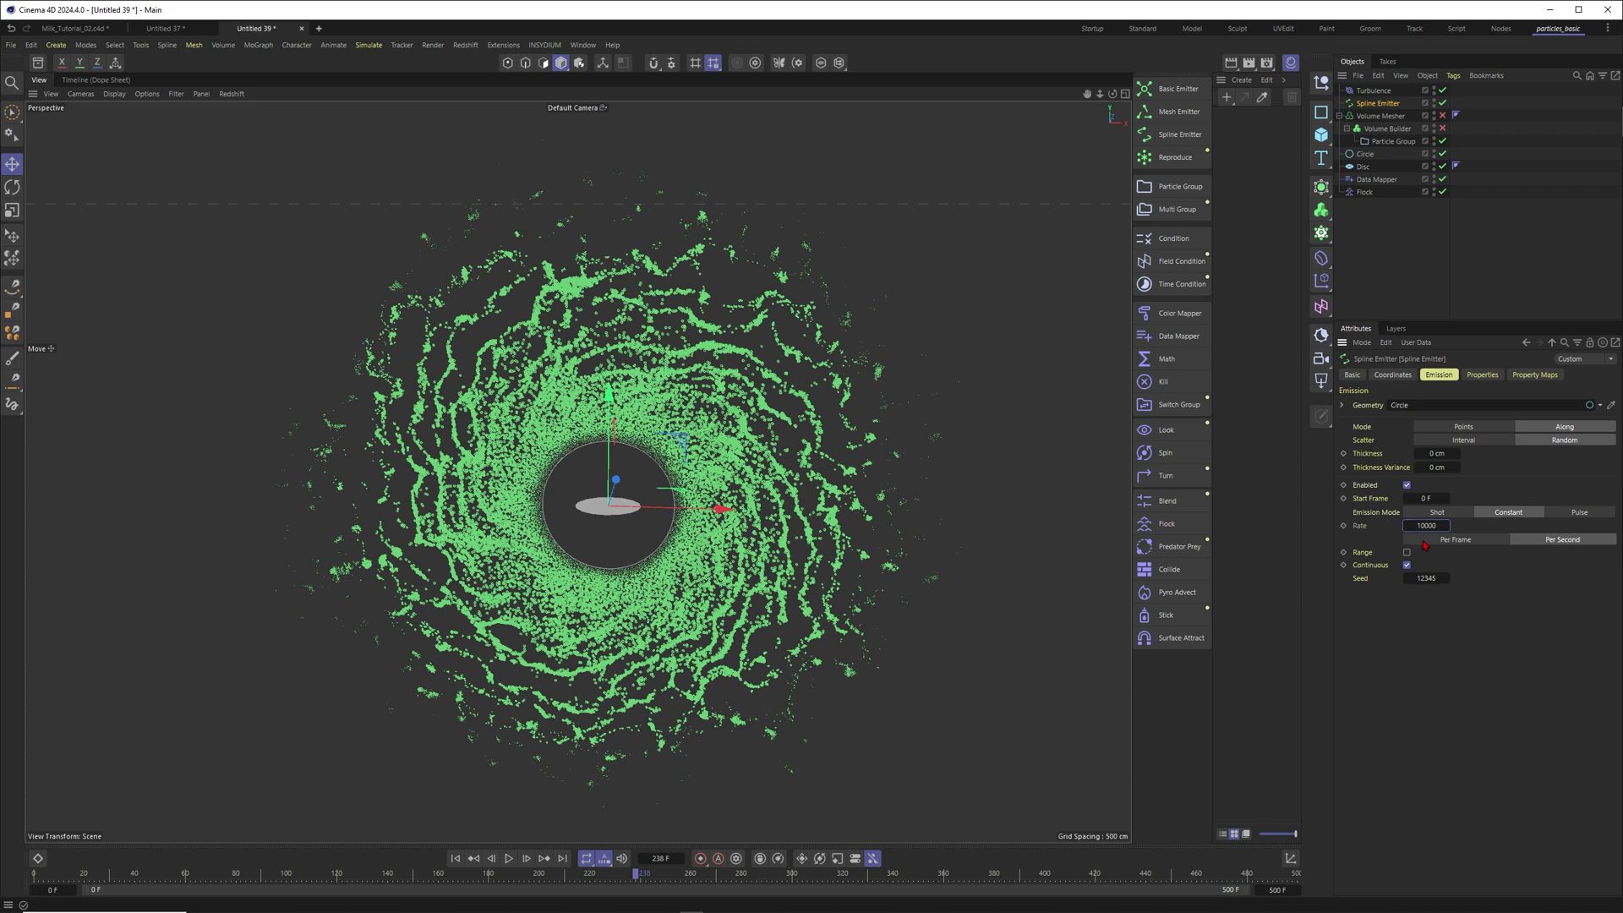
Step: Replay the simulation from the start, stopping at frame 163 to inspect the denser ring
left_click(455, 858)
left_click(509, 859)
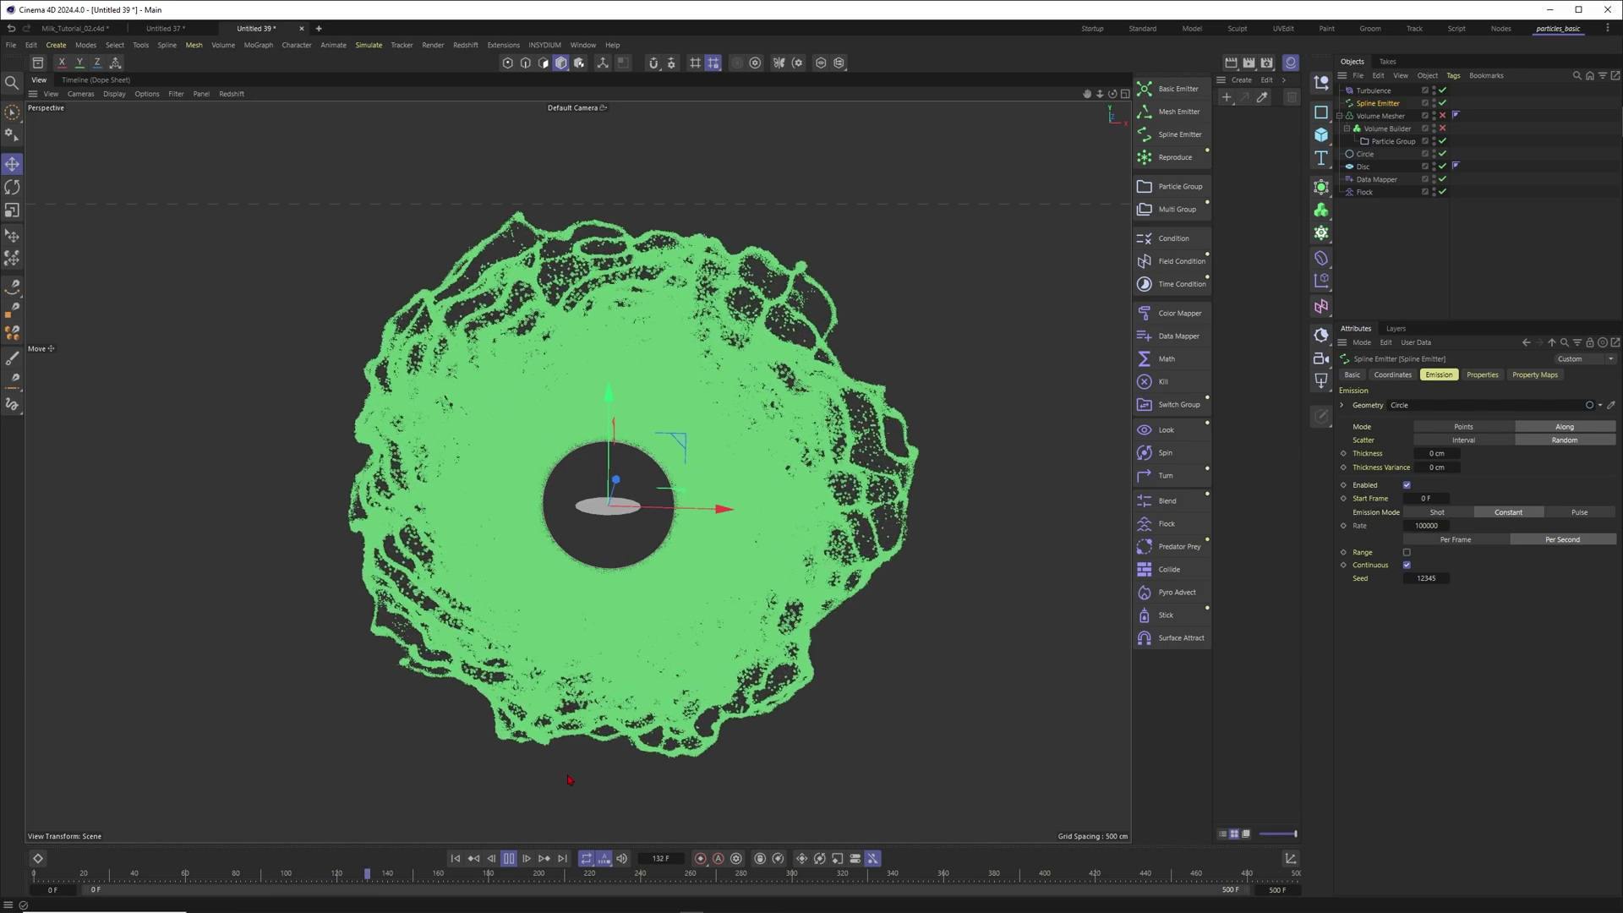
left_click(509, 858)
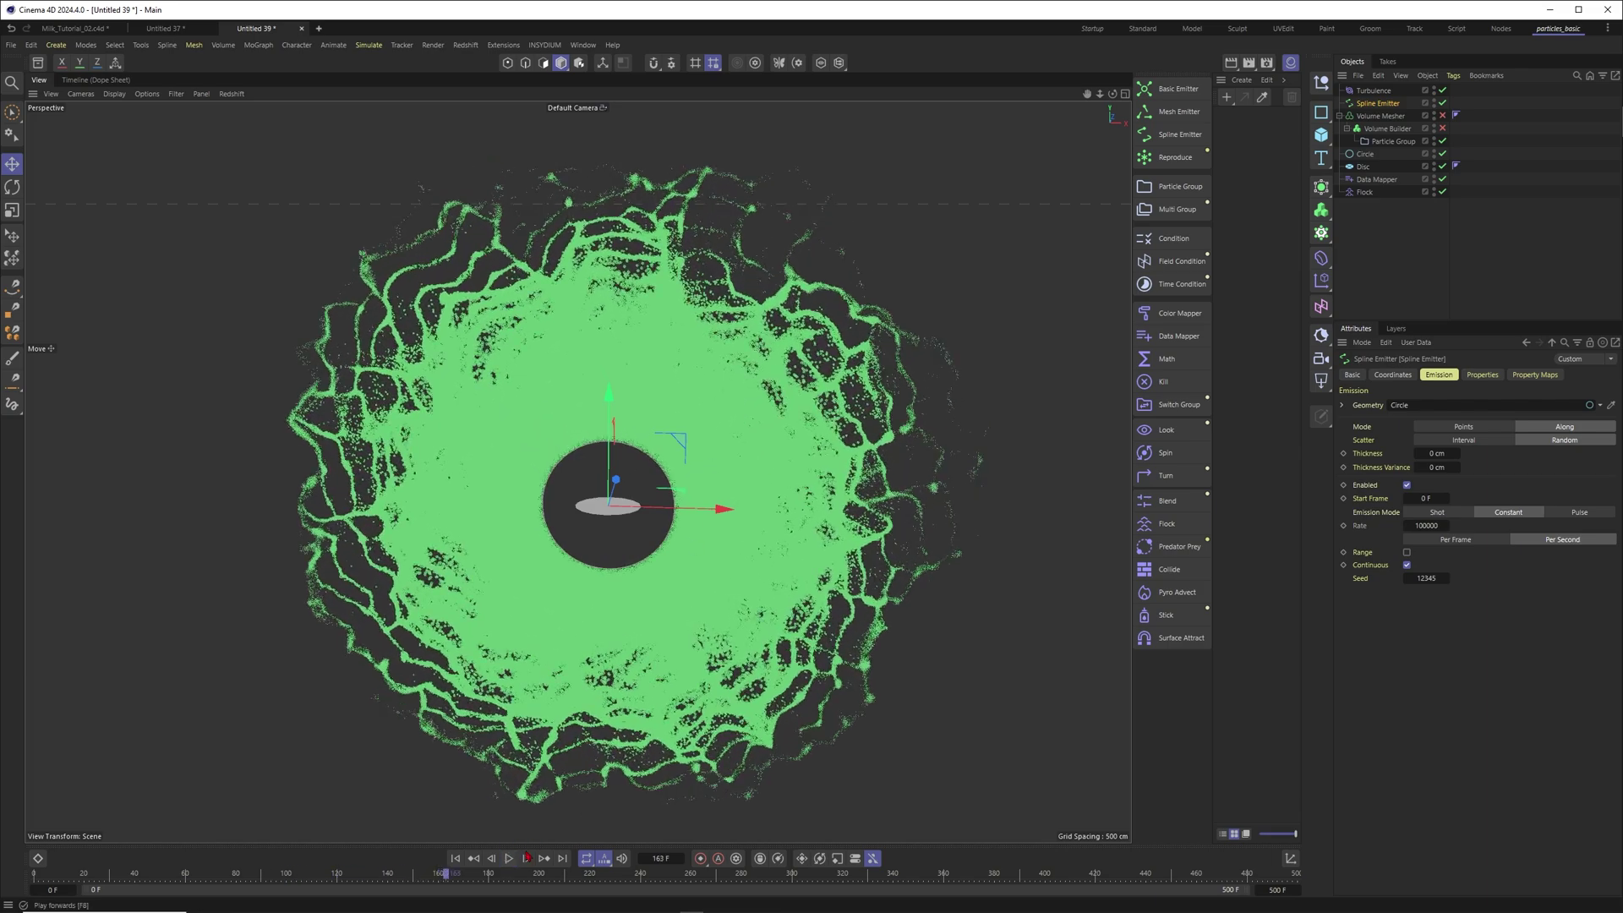
left_click_drag(643, 502, 651, 414, "alt")
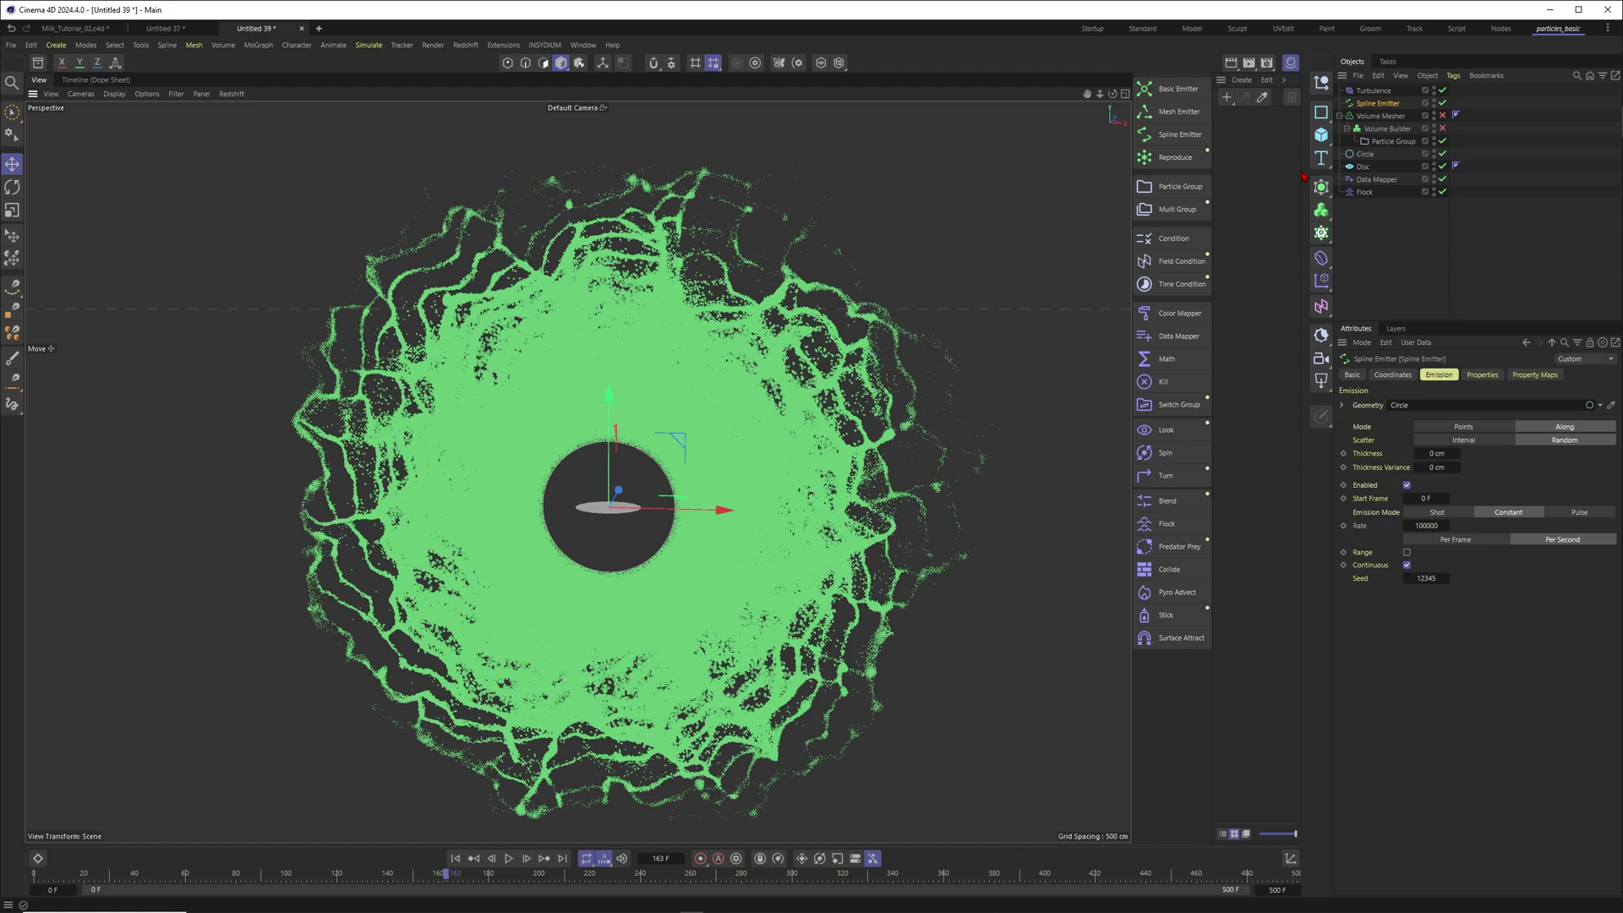
left_click(1405, 152)
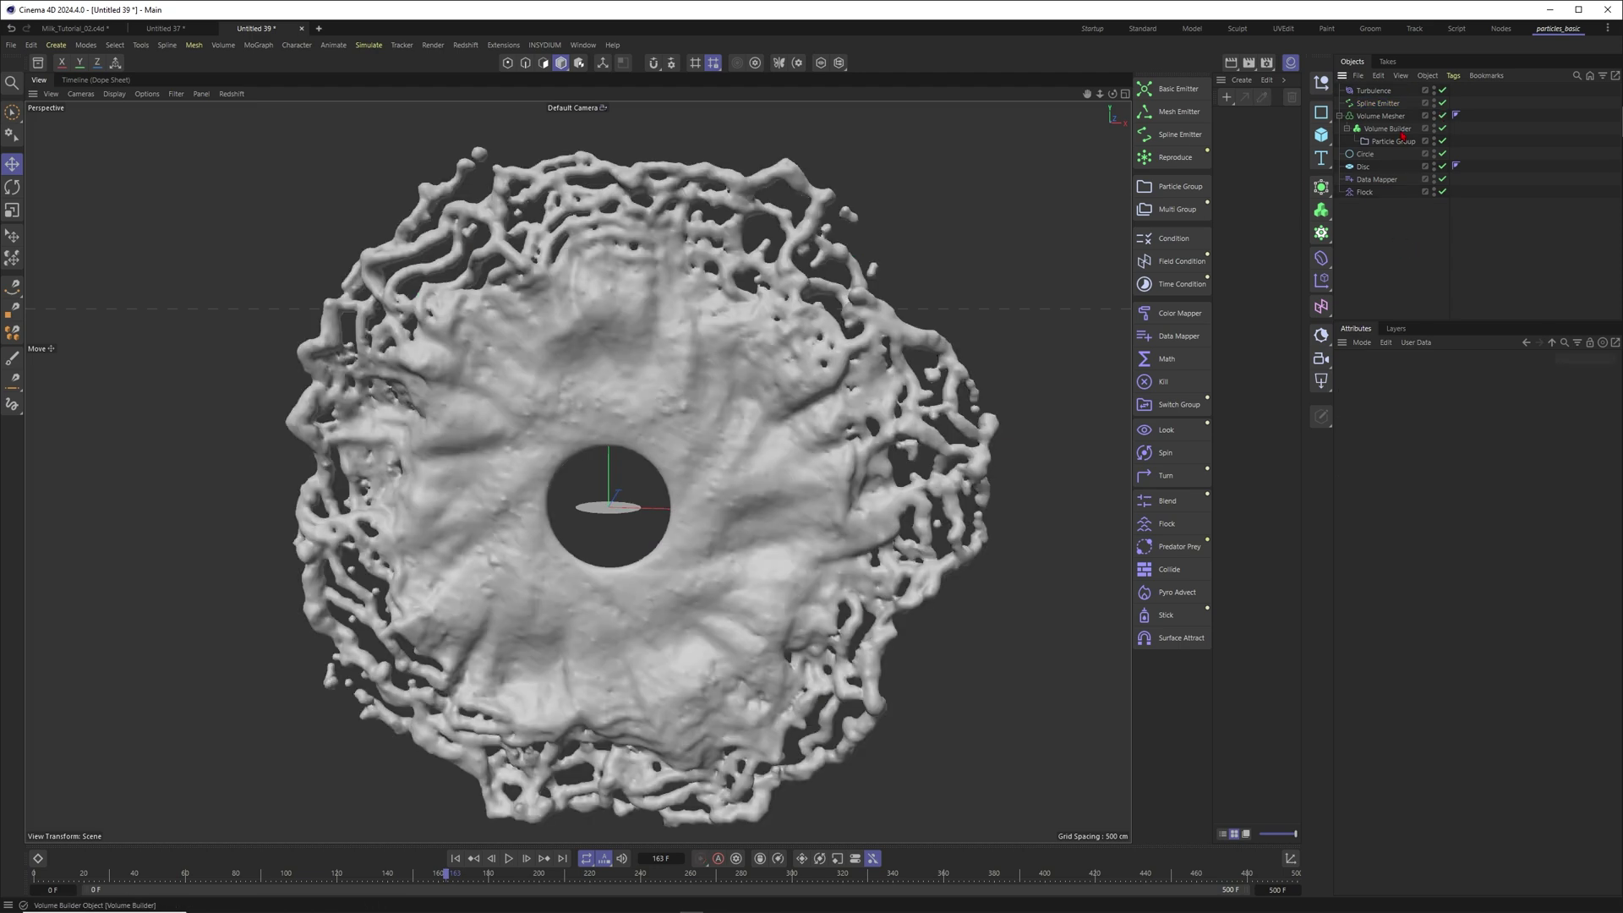
Step: Re-enable the Volume Mesher and set particle Radius 10 cm and Voxel Size 5 cm
left_click(1387, 128)
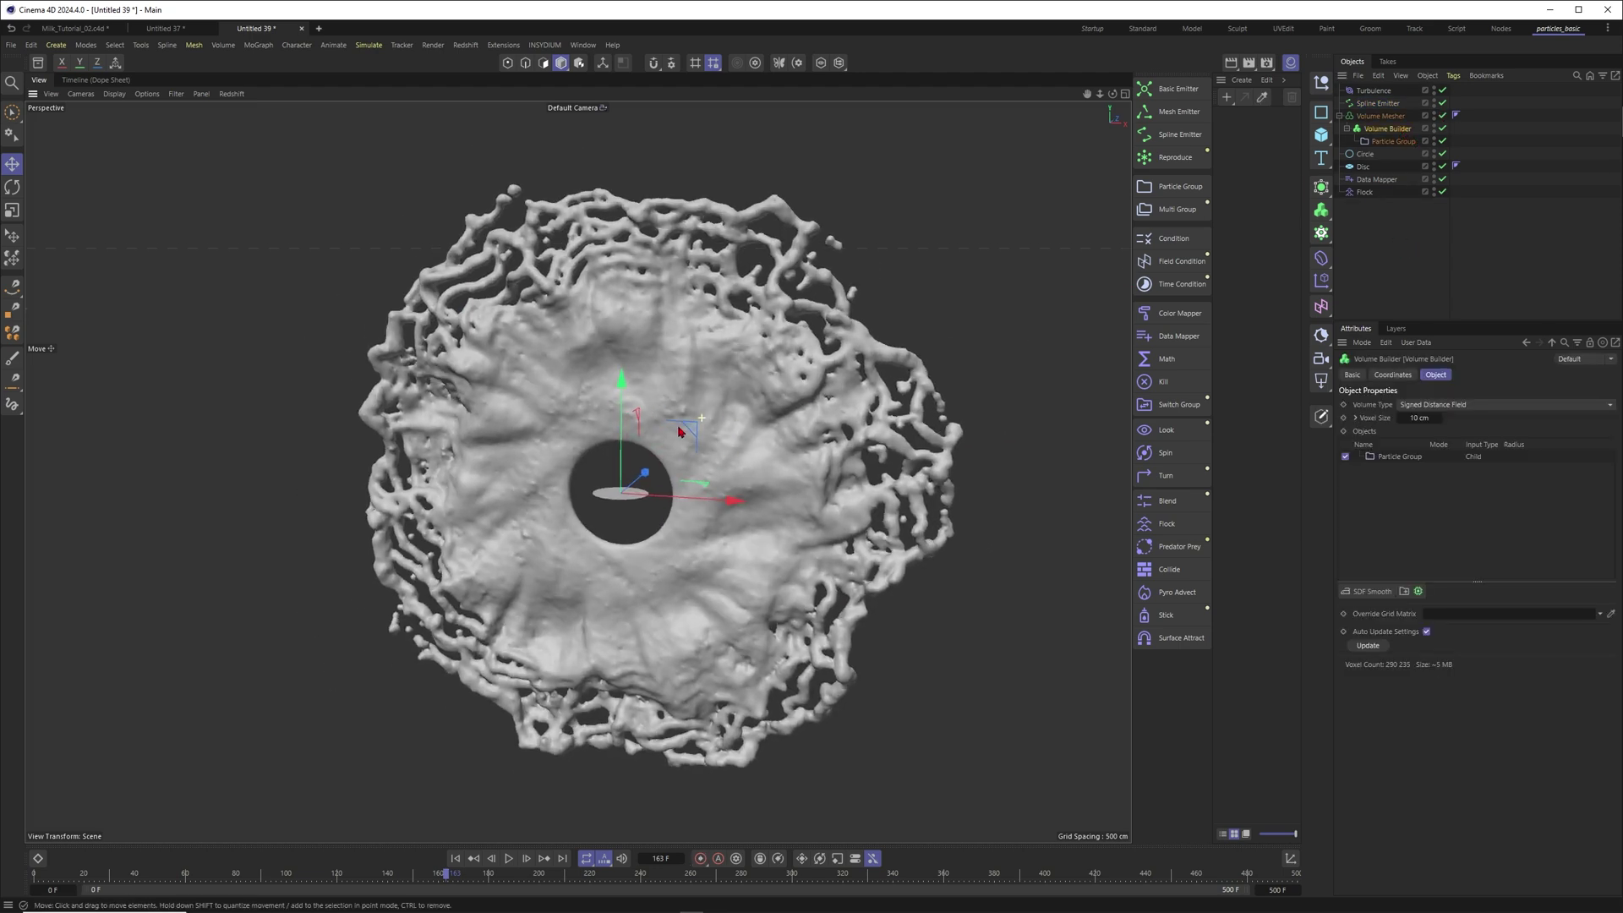
left_click(1400, 456)
double_click(1429, 622)
type("10")
key("Return")
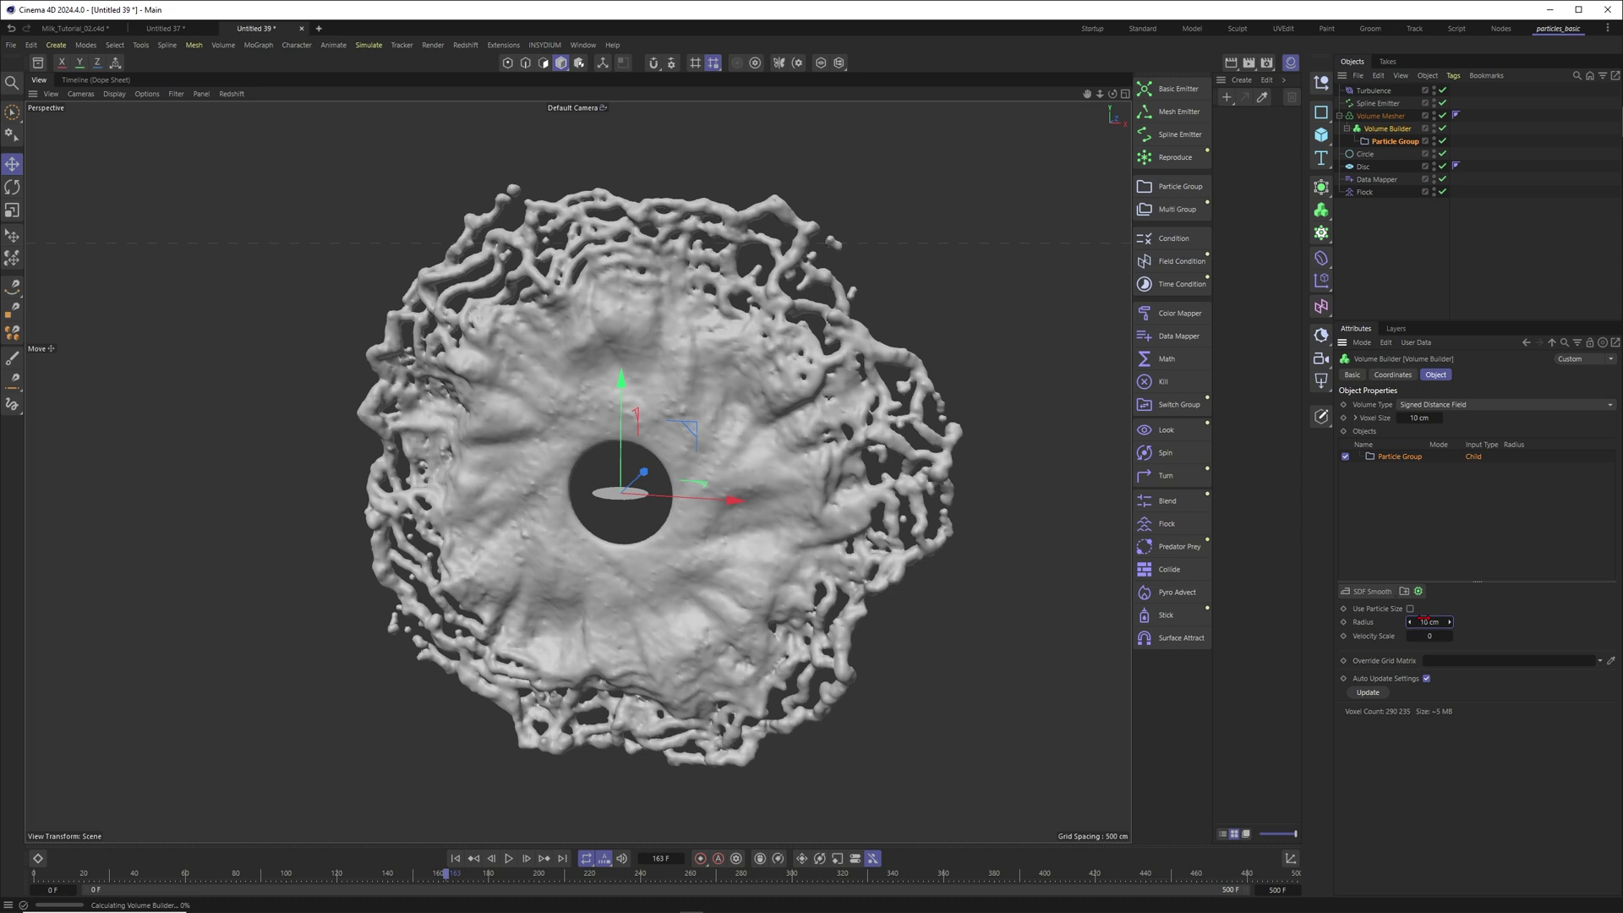
double_click(1419, 418)
type("5")
key("Return")
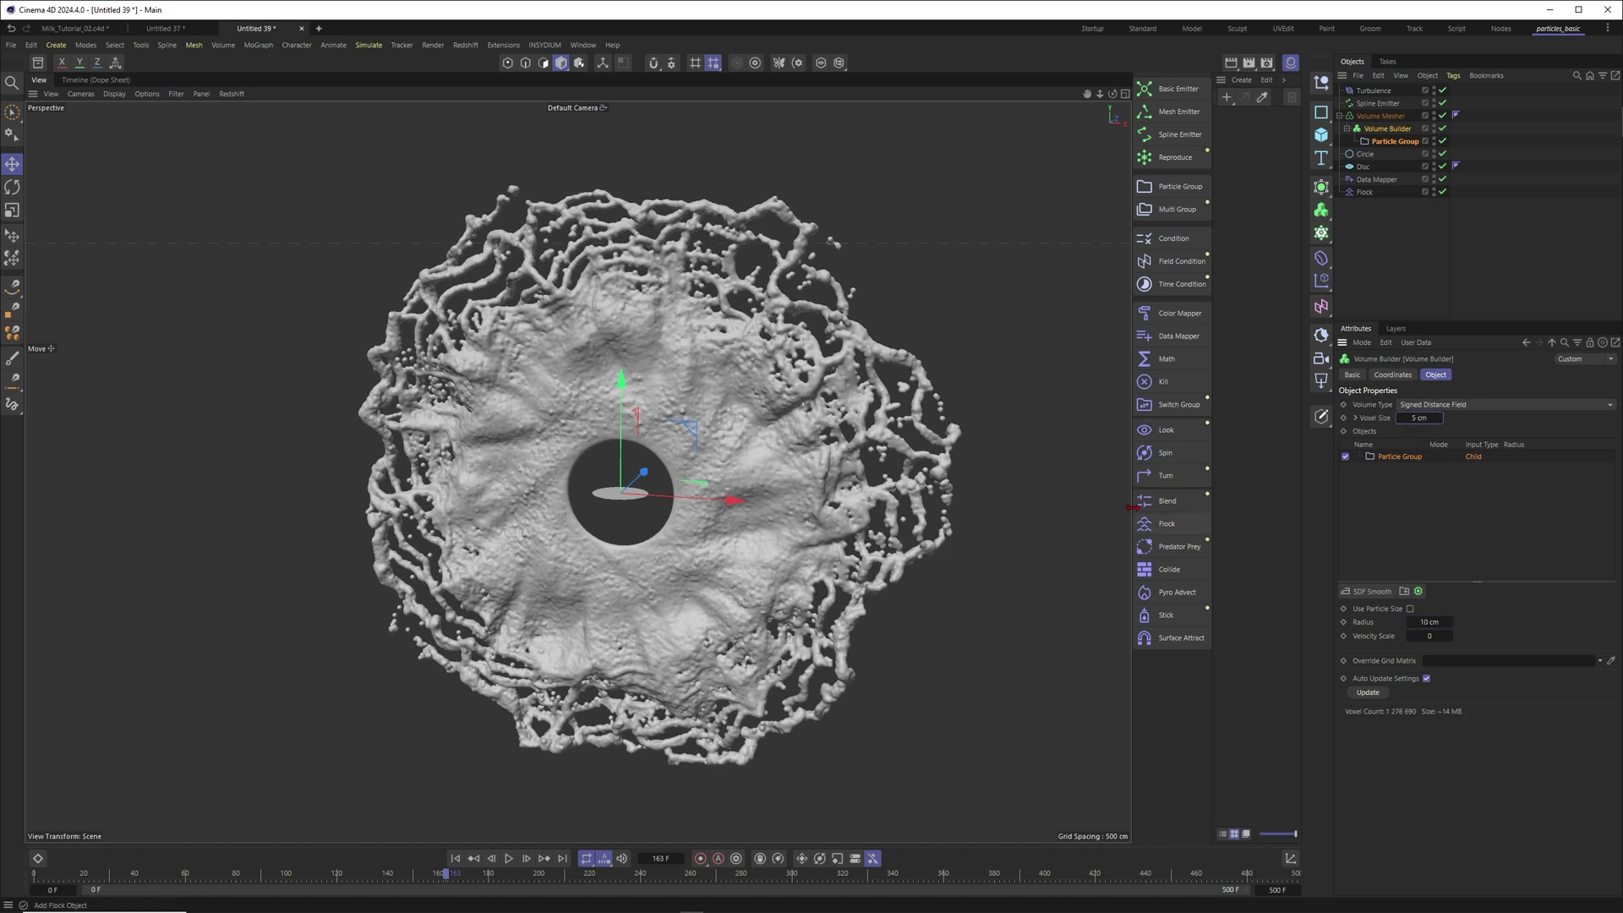
Step: Add two SDF Smooth filters and reduce the Voxel Size to 2.5 cm
left_click(1370, 590)
scroll(732, 512, "up", 1)
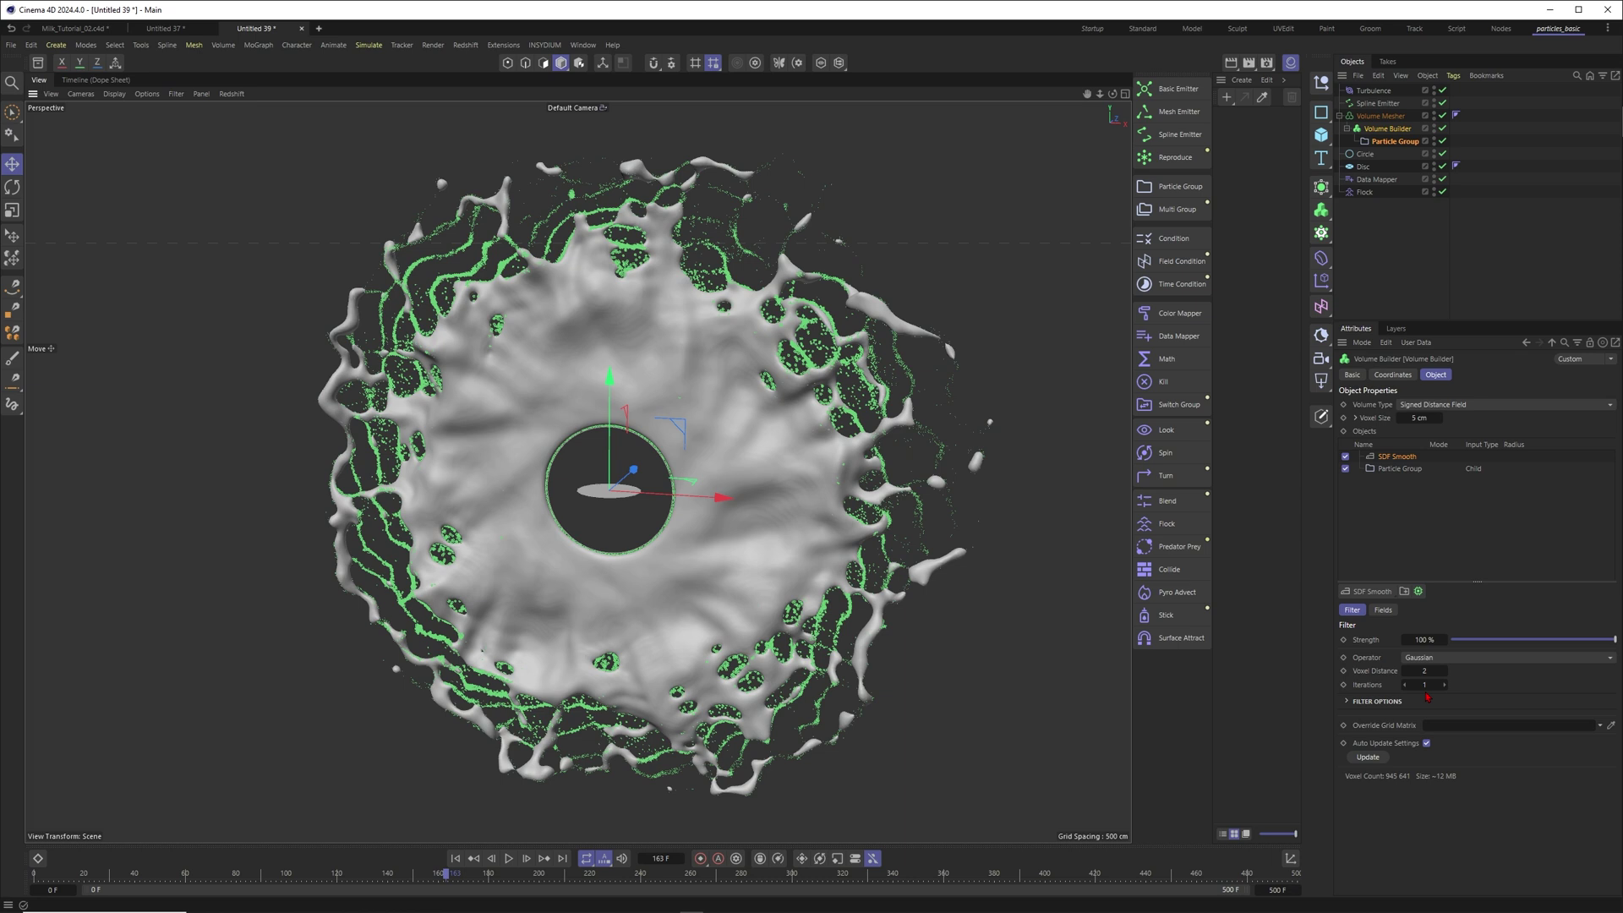
left_click(1371, 591)
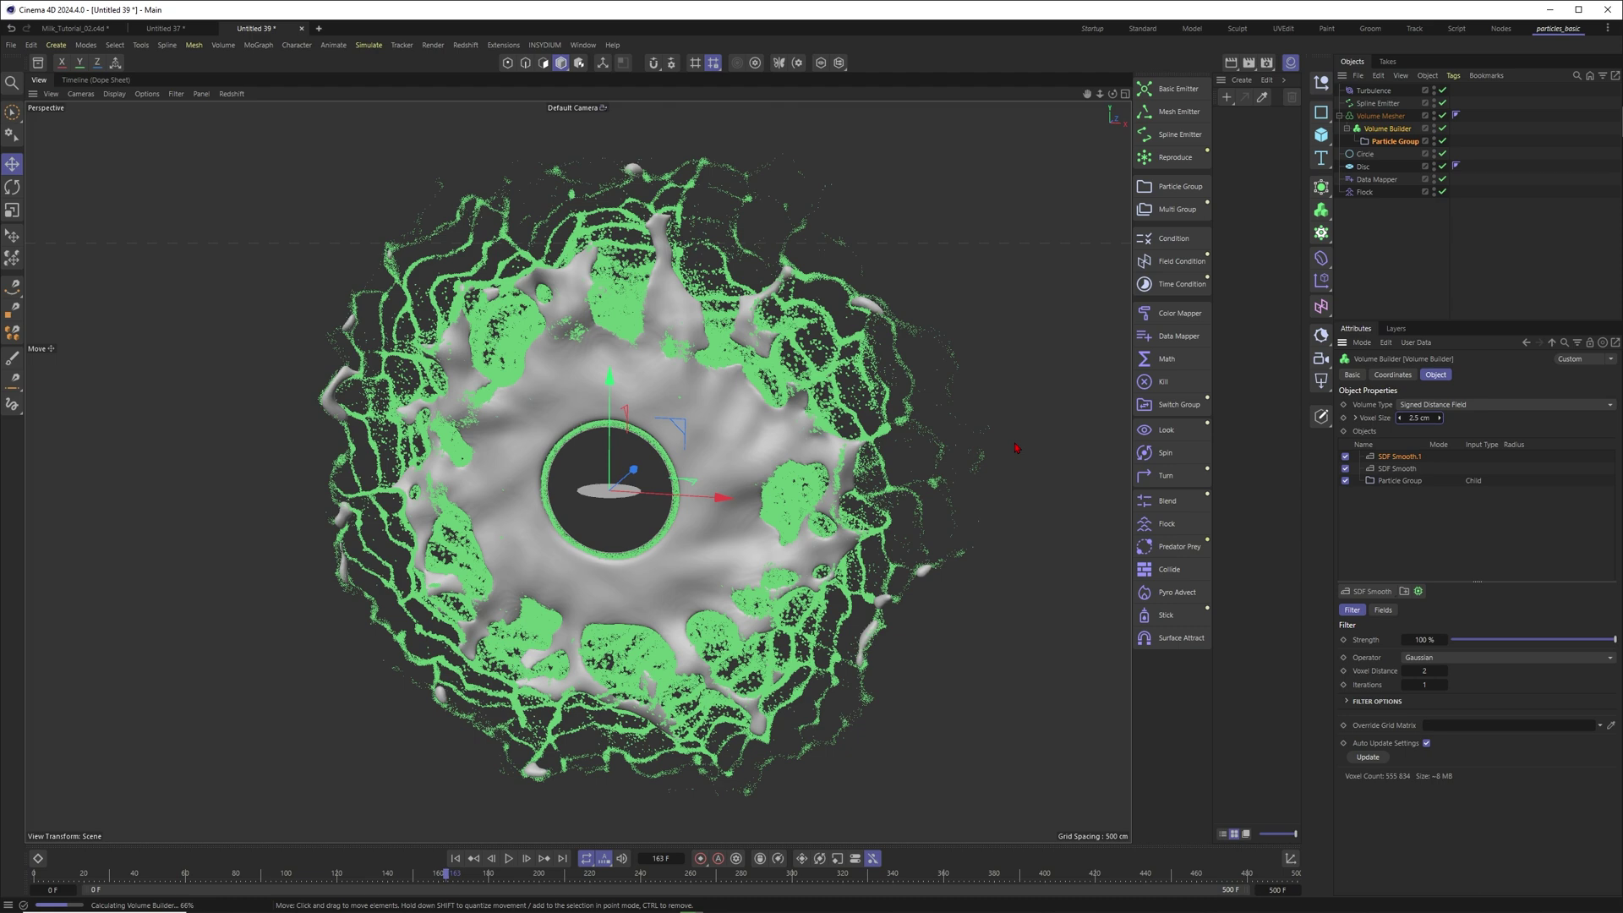
key("Return")
scroll(759, 410, "down", 5)
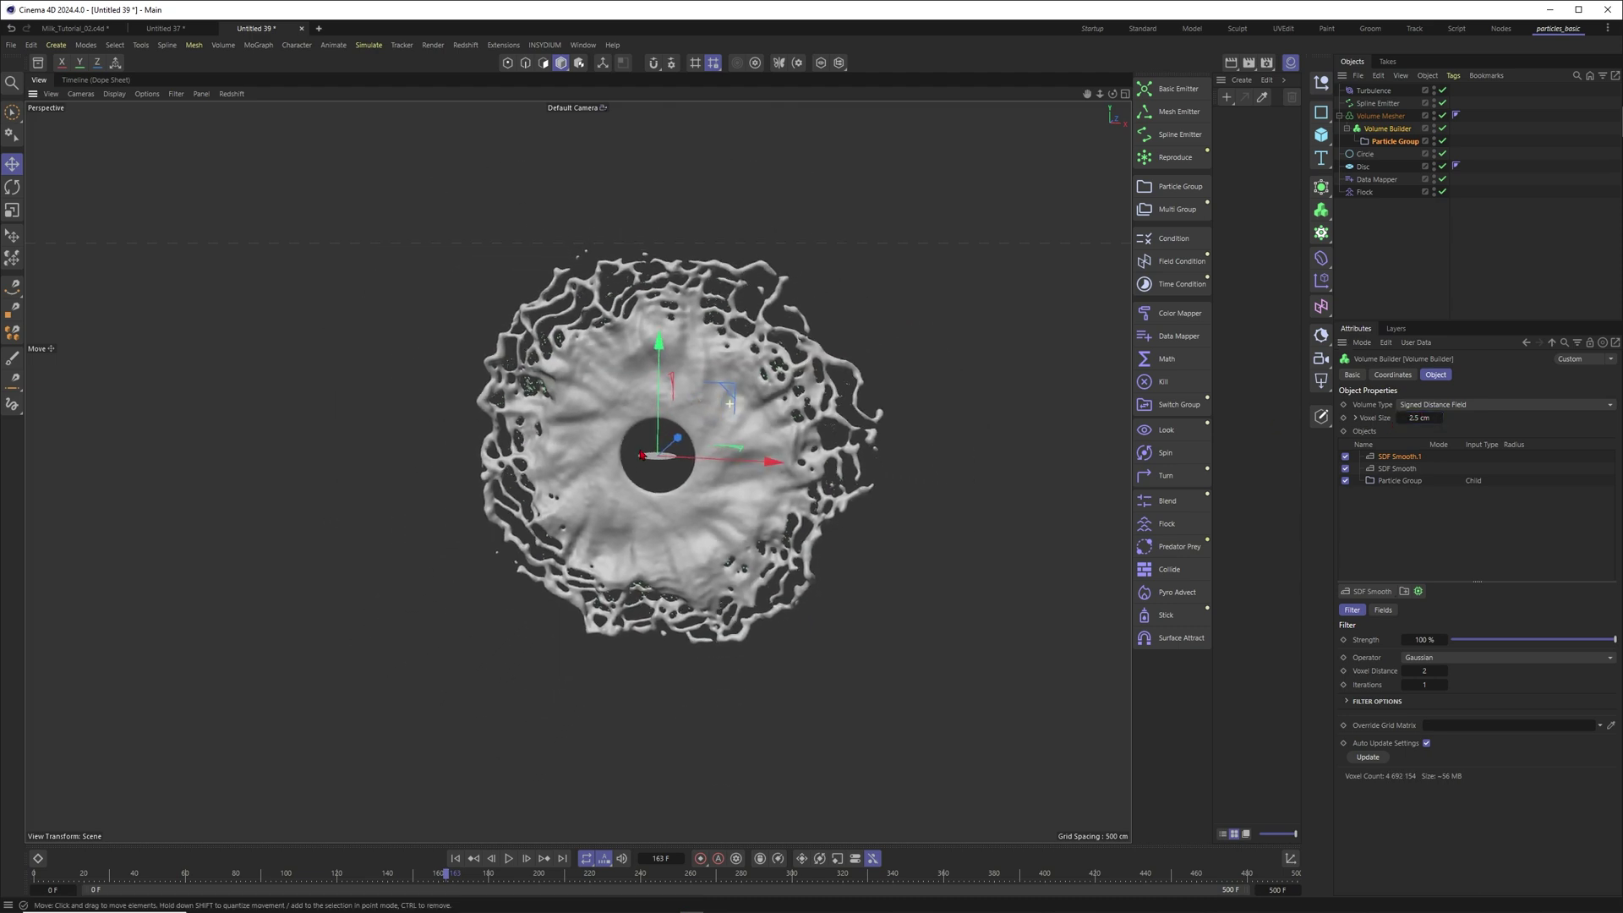
left_click_drag(760, 410, 703, 423, "alt")
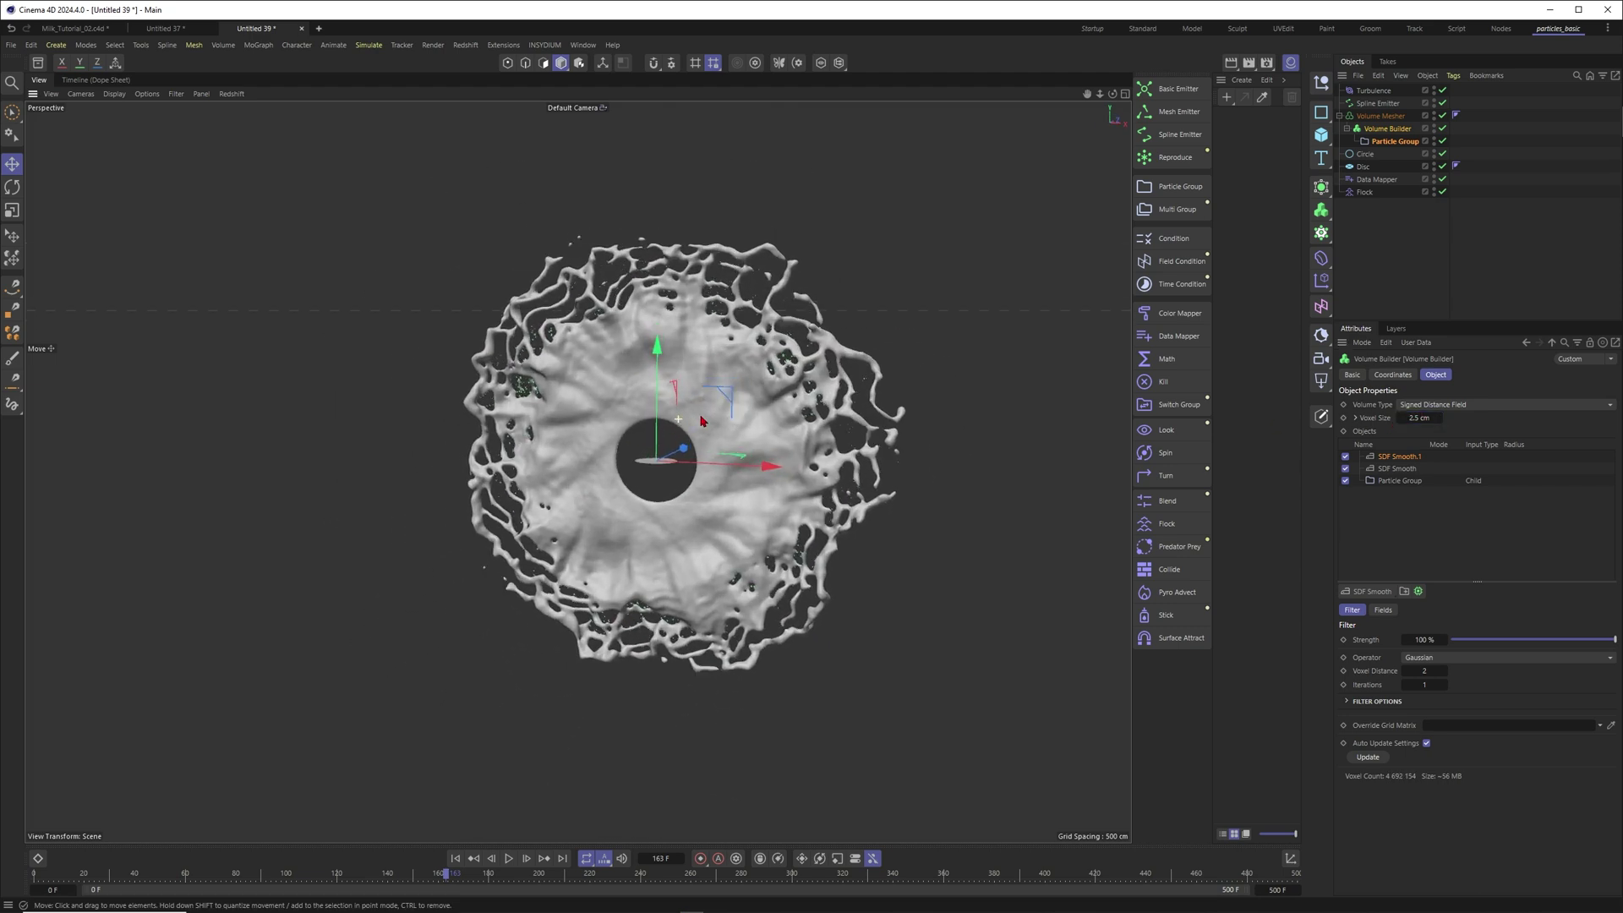
scroll(649, 434, "up", 2)
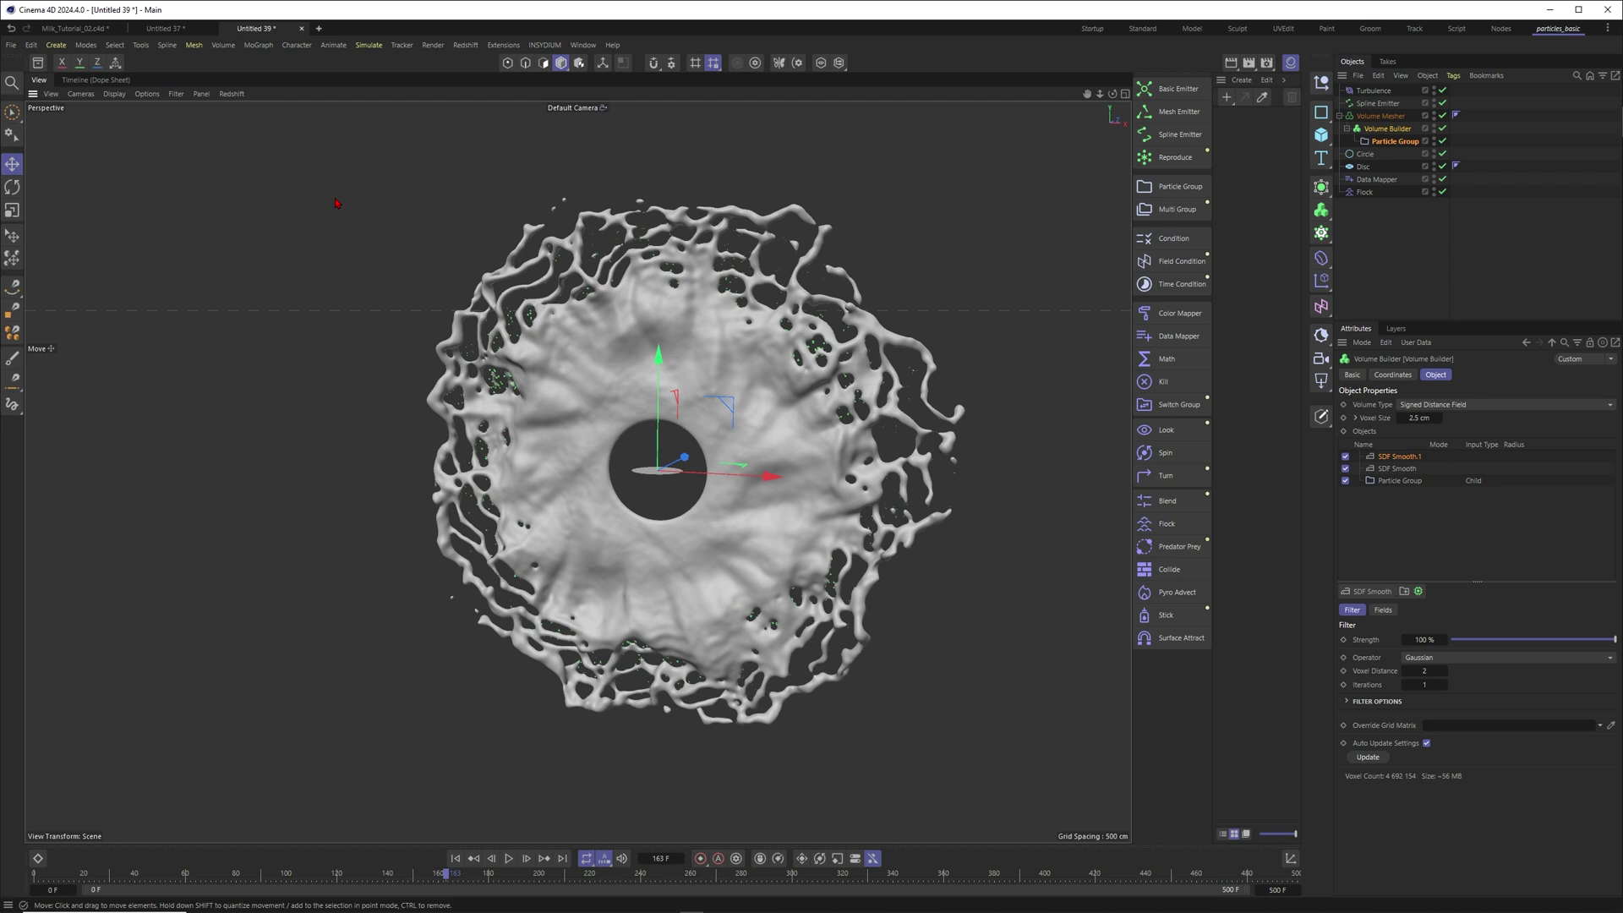